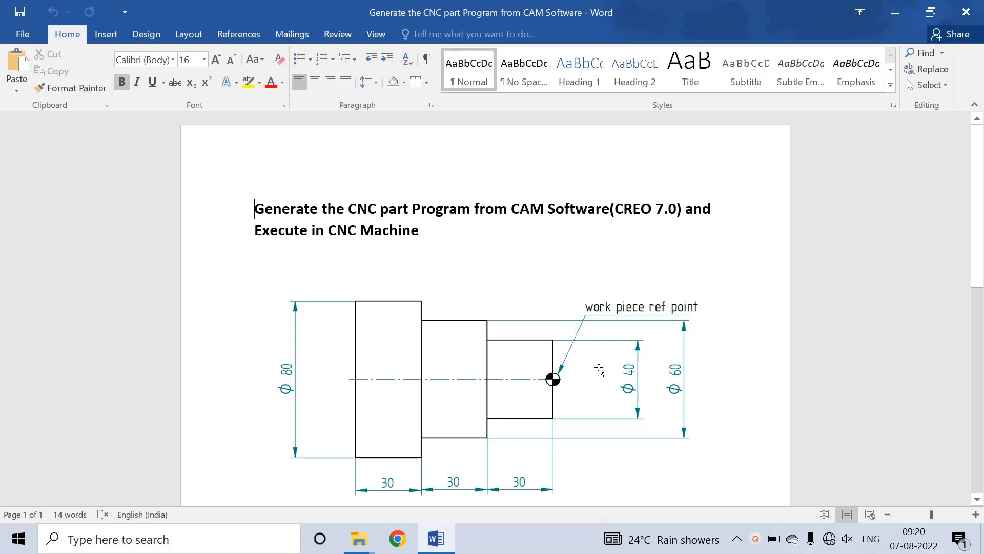
# Step: Launch Creo Parametric 7.0 from its desktop shortcut, bringing Word back while it loads
pyautogui.click(895, 12)
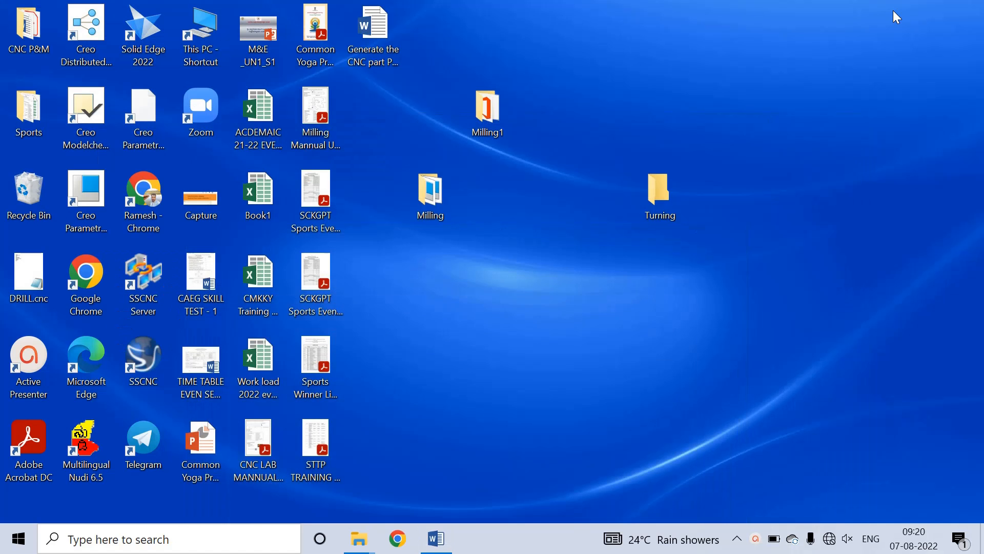
pyautogui.doubleClick(86, 199)
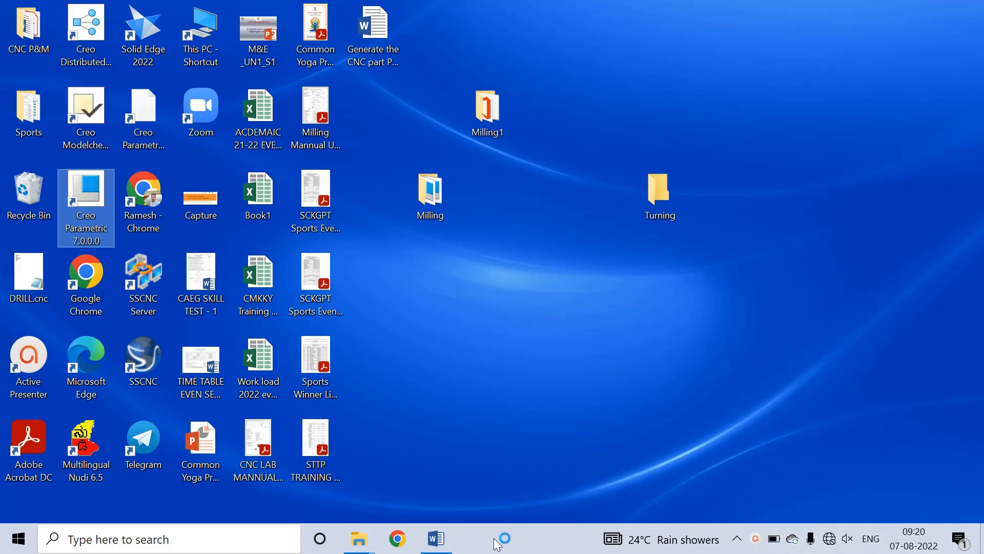
pyautogui.click(436, 539)
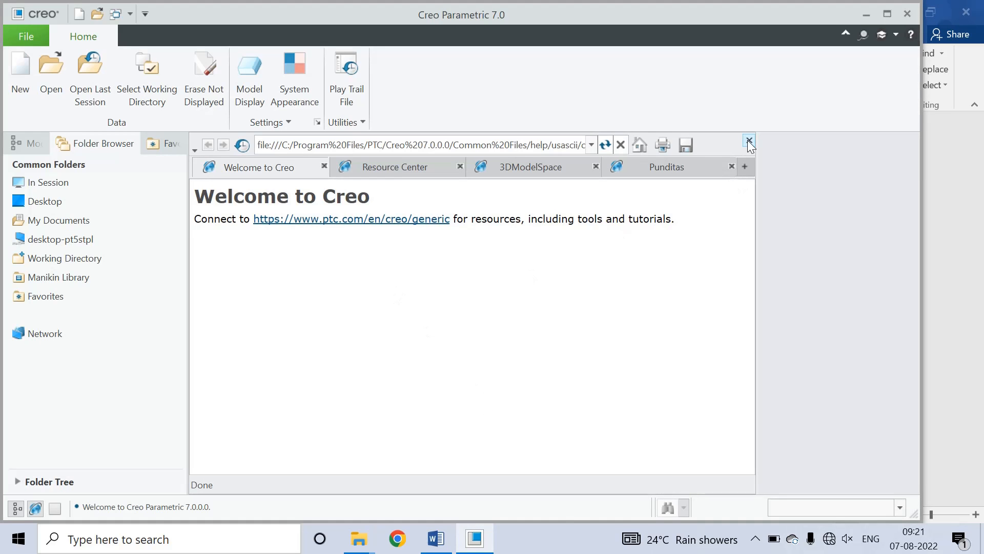
# Step: Close the Welcome page and copy the Turning folder's path from File Explorer
pyautogui.click(749, 140)
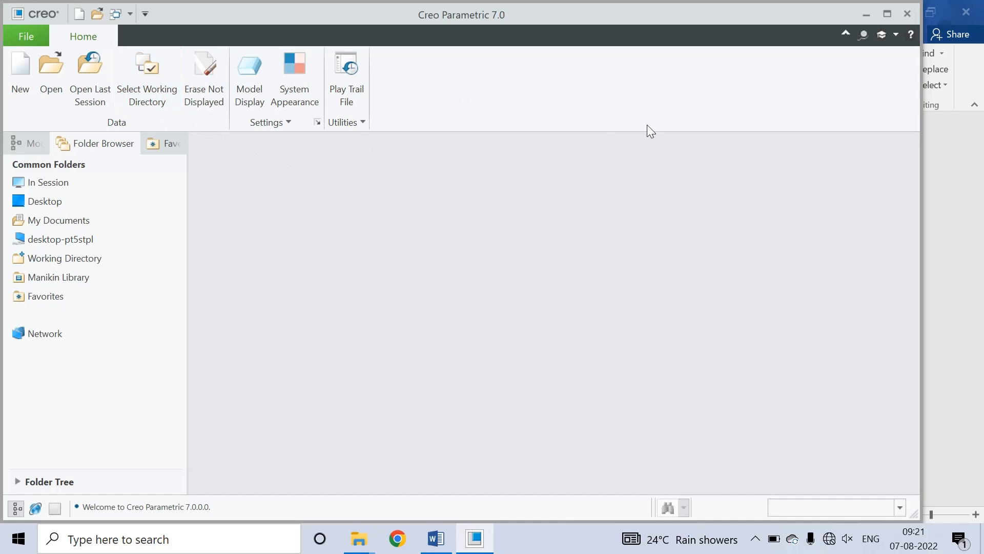
pyautogui.click(866, 15)
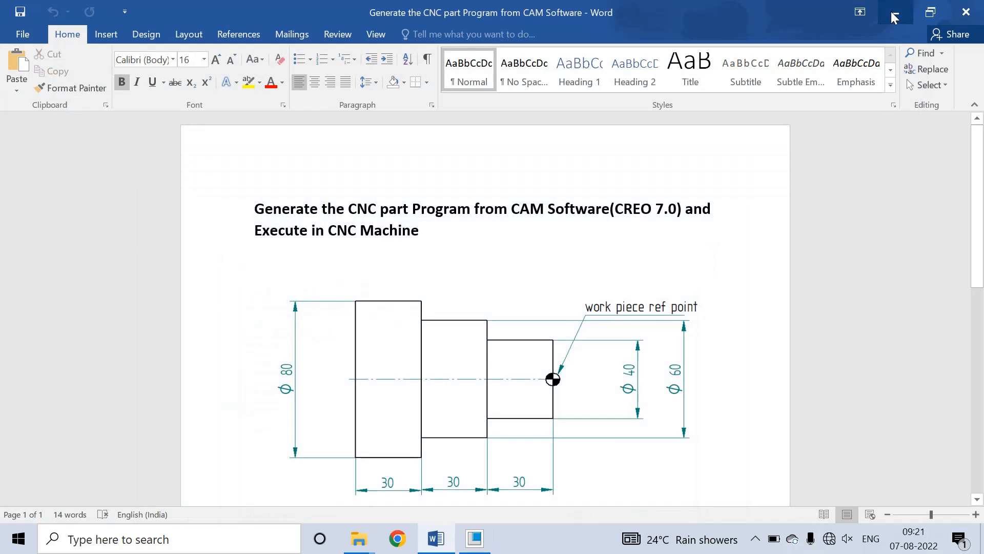
pyautogui.click(895, 14)
pyautogui.click(651, 187)
pyautogui.doubleClick(651, 186)
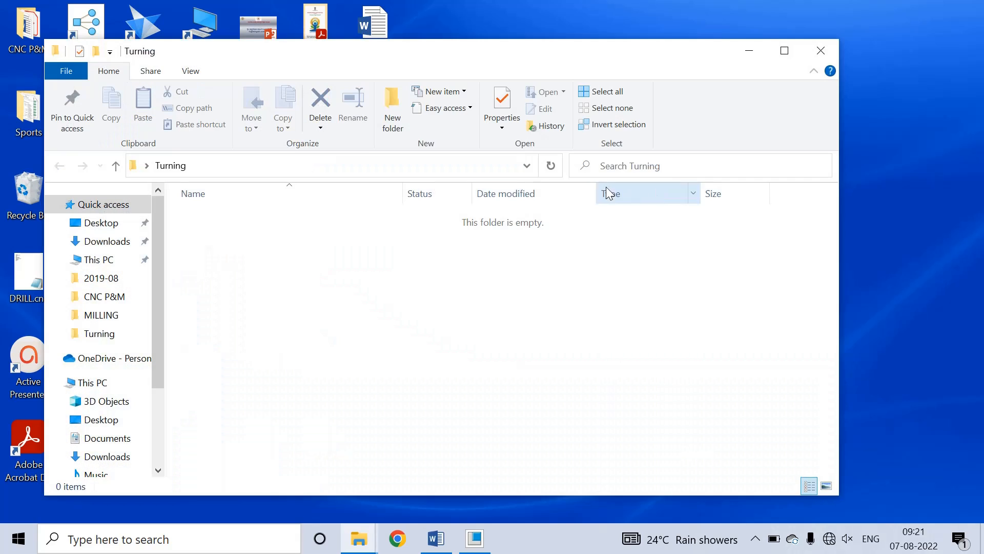
pyautogui.click(526, 170)
pyautogui.hotkey('ctrl', 'c')
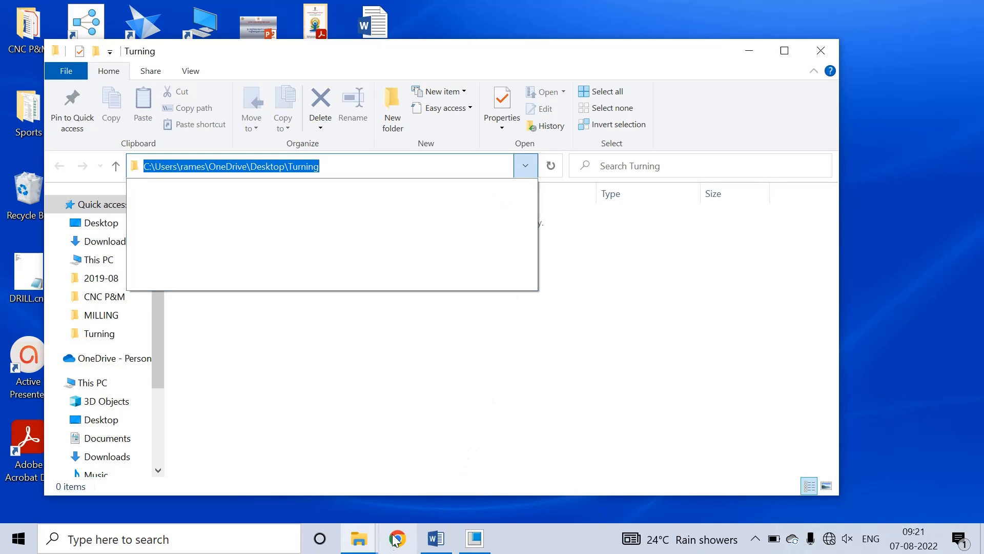
# Step: Set Creo's working directory to the pasted Turning folder path
pyautogui.click(475, 538)
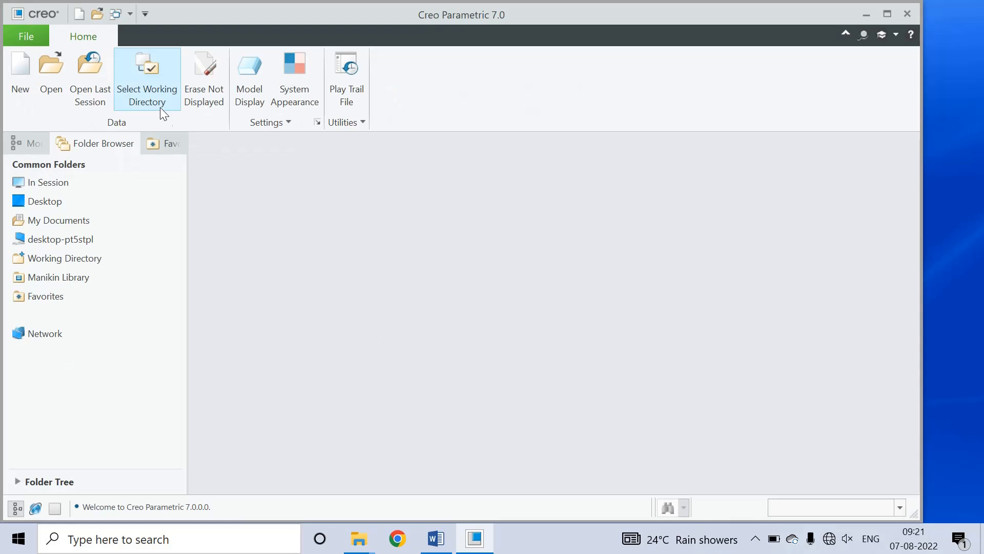
pyautogui.click(149, 93)
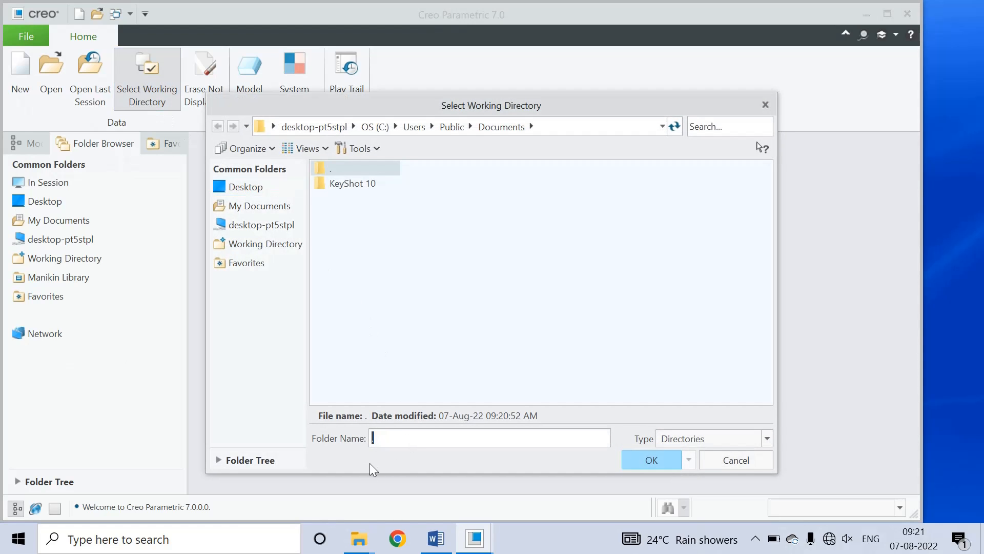
pyautogui.hotkey('ctrl', 'v')
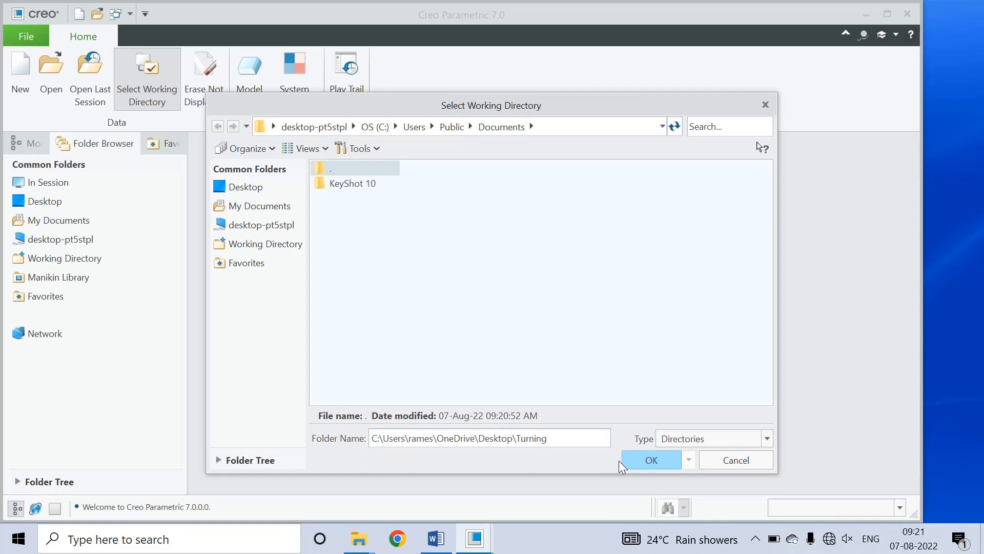
pyautogui.click(648, 461)
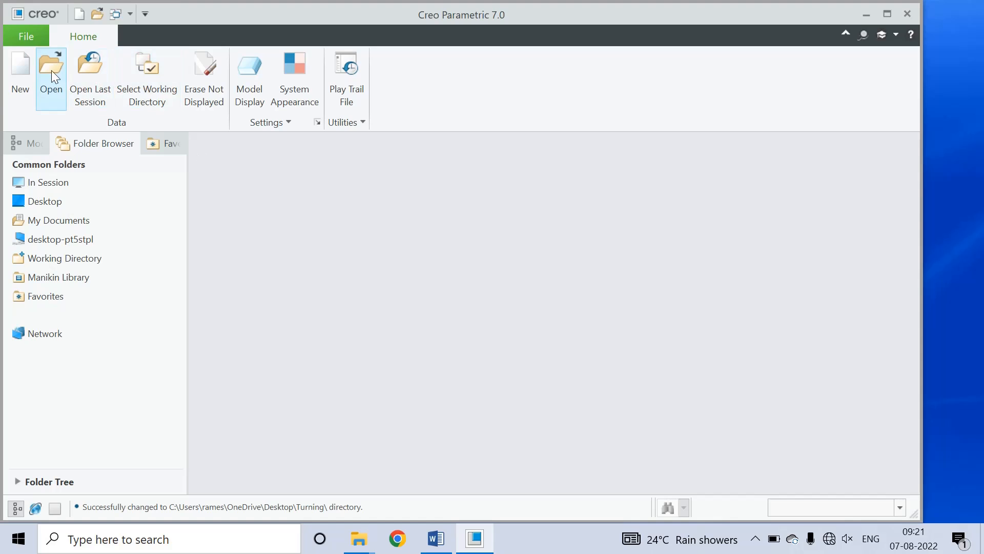
# Step: Create solid part PRT0001 from the mmns_part_solid_abs template instead of the default
pyautogui.click(21, 74)
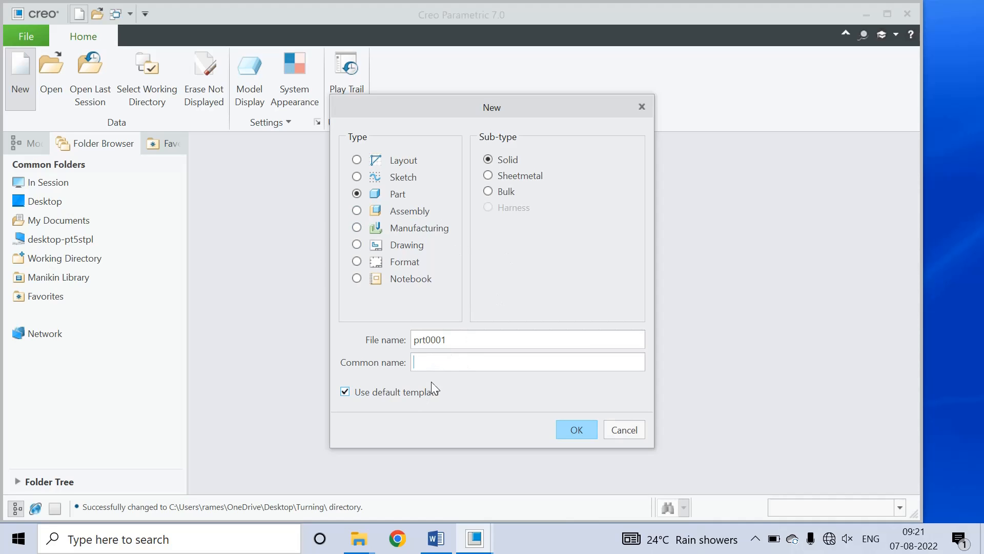
pyautogui.click(406, 392)
pyautogui.click(573, 427)
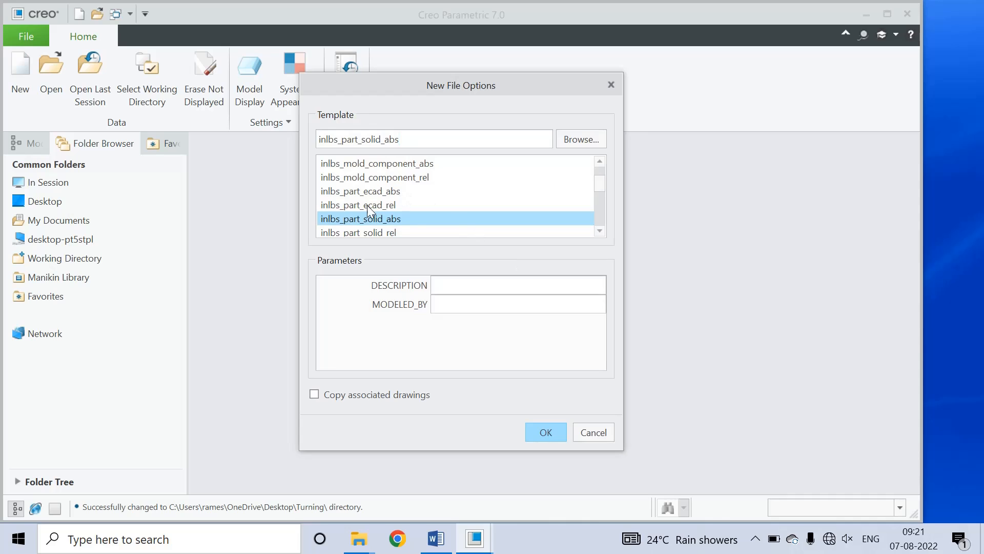
pyautogui.click(599, 231)
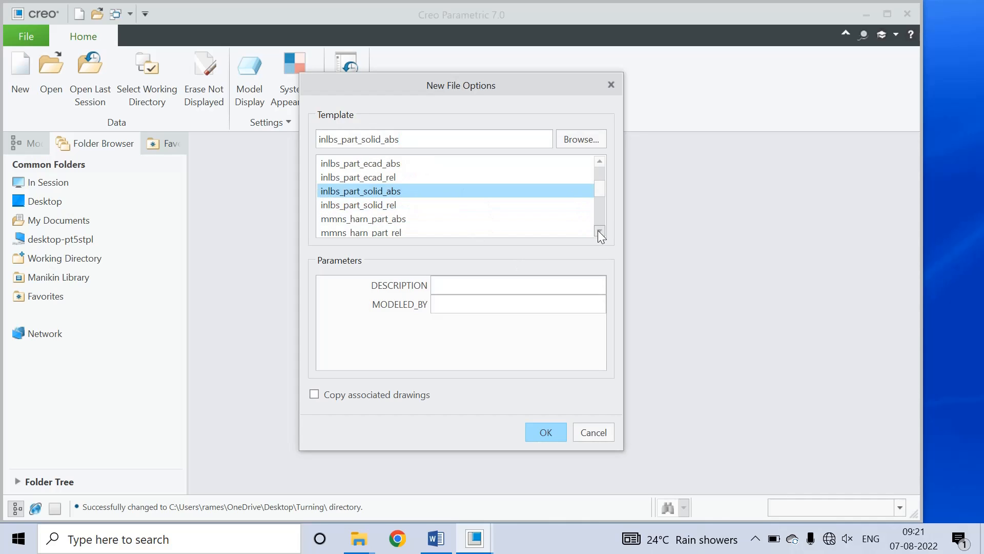
pyautogui.click(599, 232)
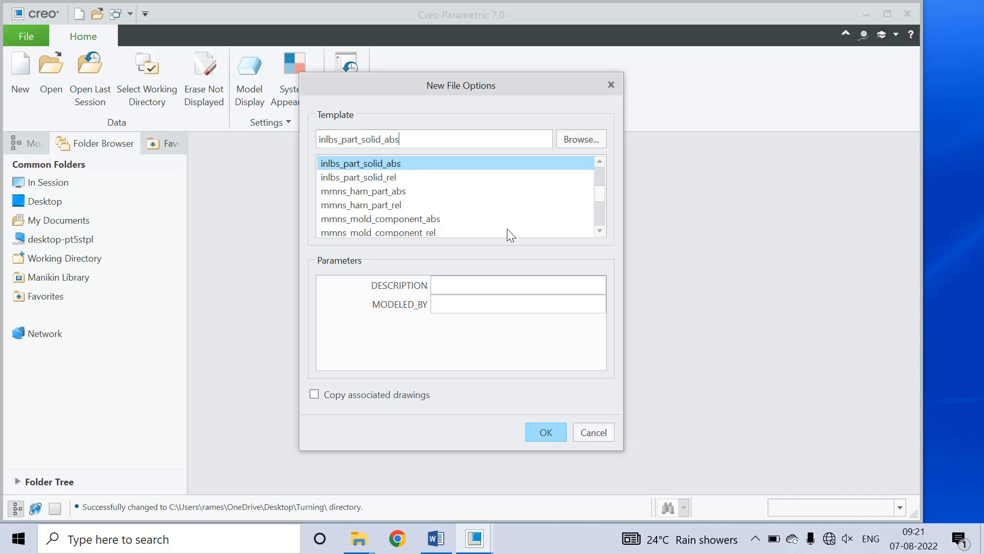
pyautogui.click(600, 232)
pyautogui.click(600, 231)
pyautogui.click(600, 231)
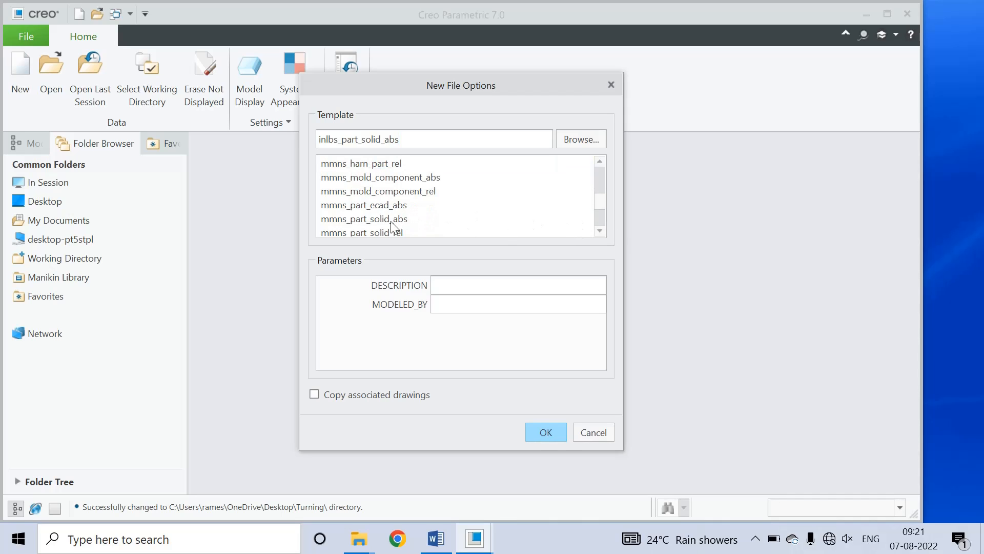
pyautogui.click(375, 219)
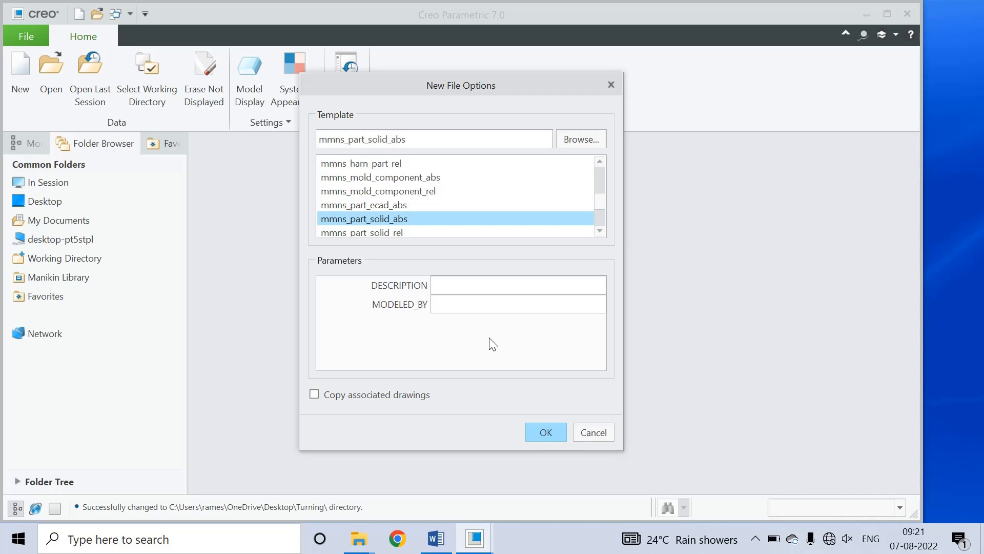
pyautogui.click(545, 436)
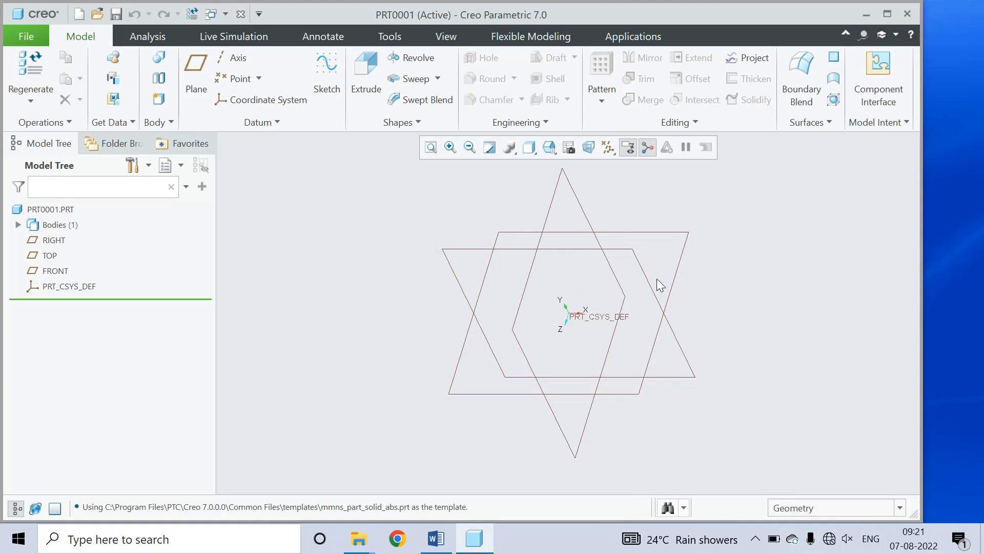
# Step: Start a sketch on the FRONT datum plane, viewed flat-on
pyautogui.click(328, 72)
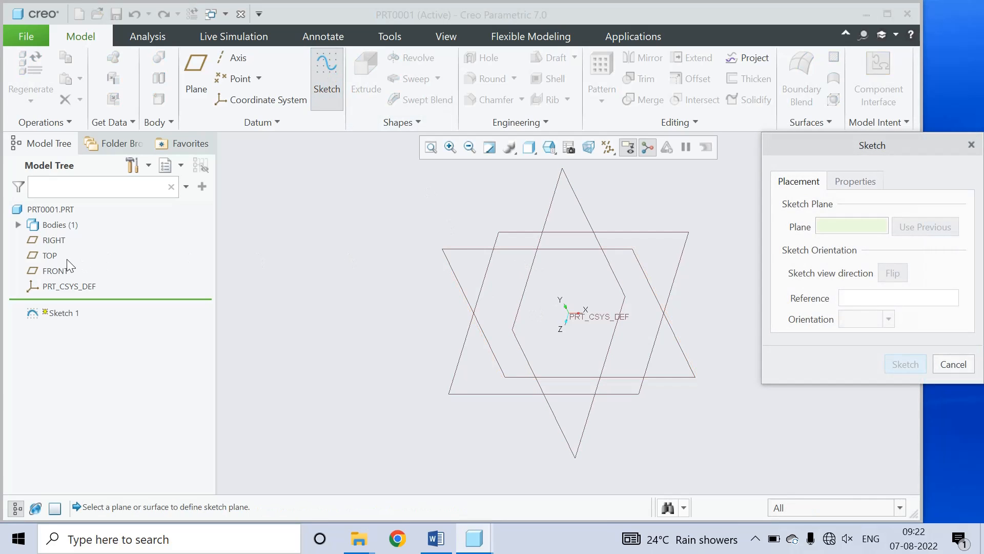
pyautogui.click(512, 248)
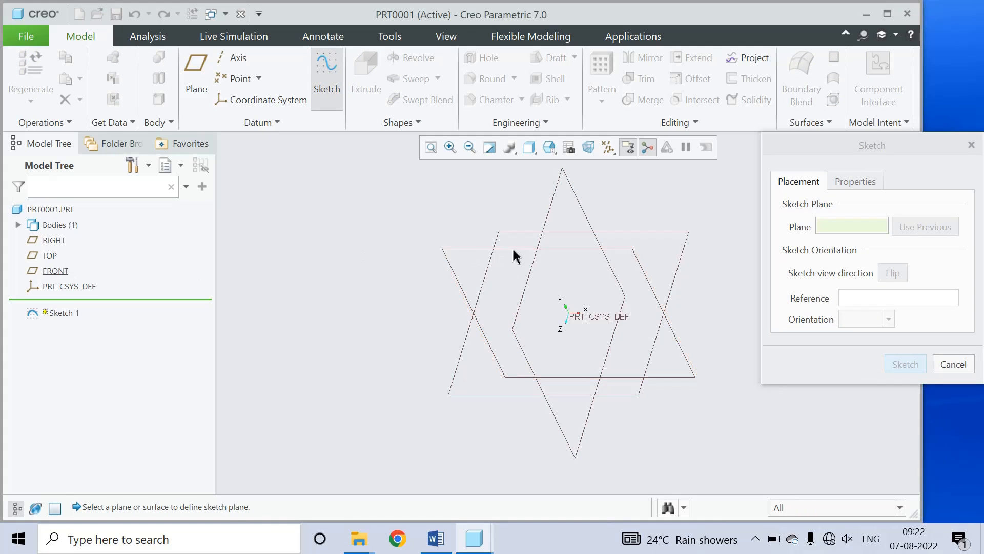
pyautogui.click(900, 363)
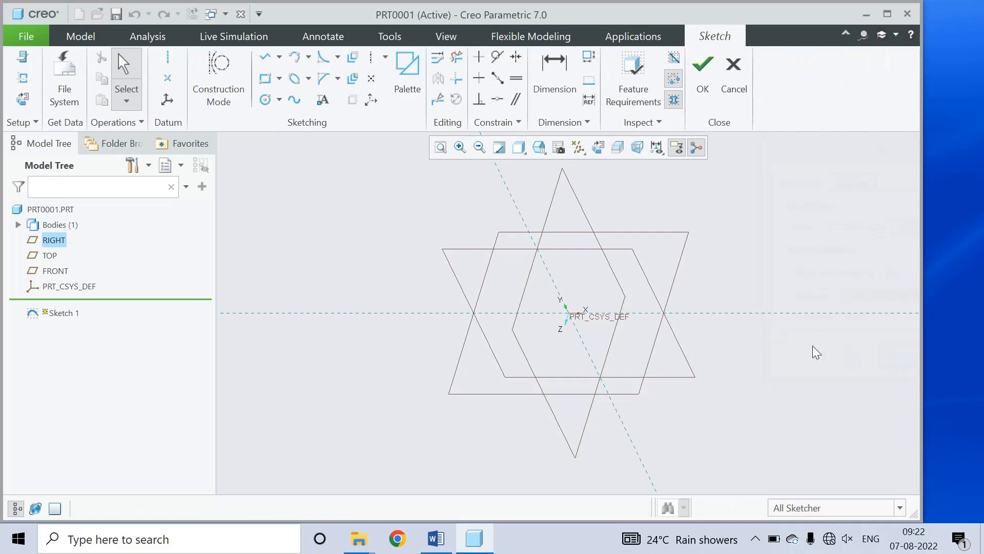
pyautogui.click(579, 148)
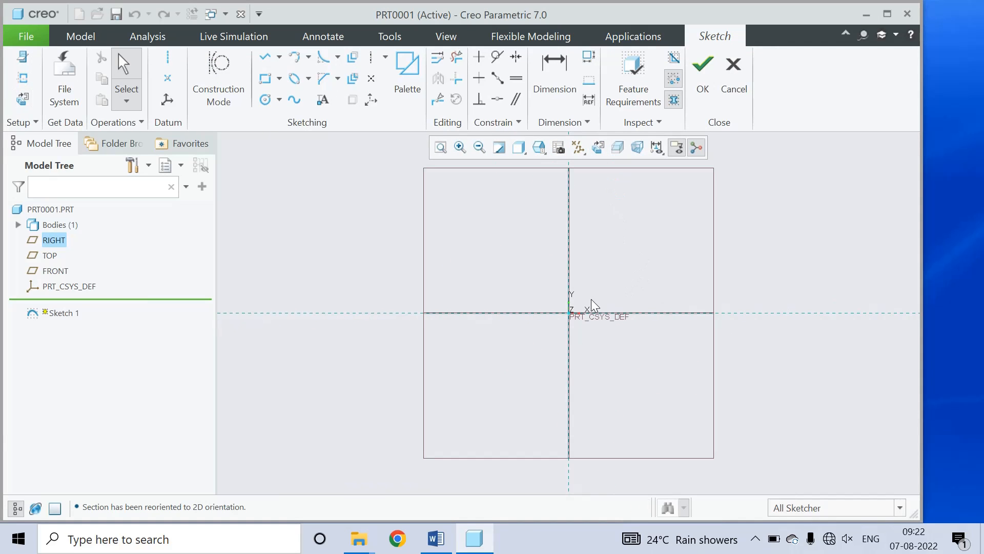
# Step: Draw a closed line-chain profile from the origin up the axis, stepping down three times back
pyautogui.click(264, 56)
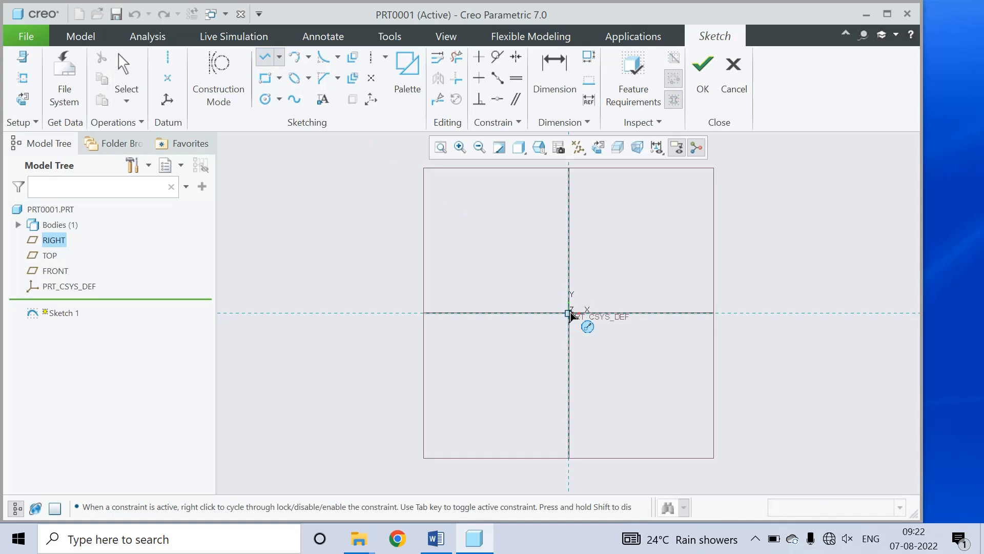
pyautogui.click(569, 313)
pyautogui.click(569, 192)
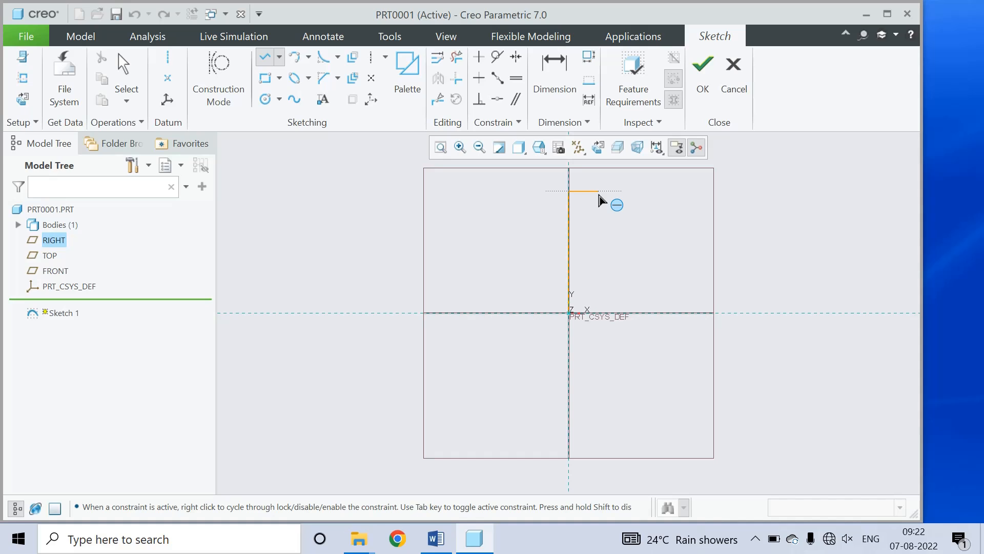
pyautogui.click(599, 192)
pyautogui.click(599, 218)
pyautogui.click(612, 218)
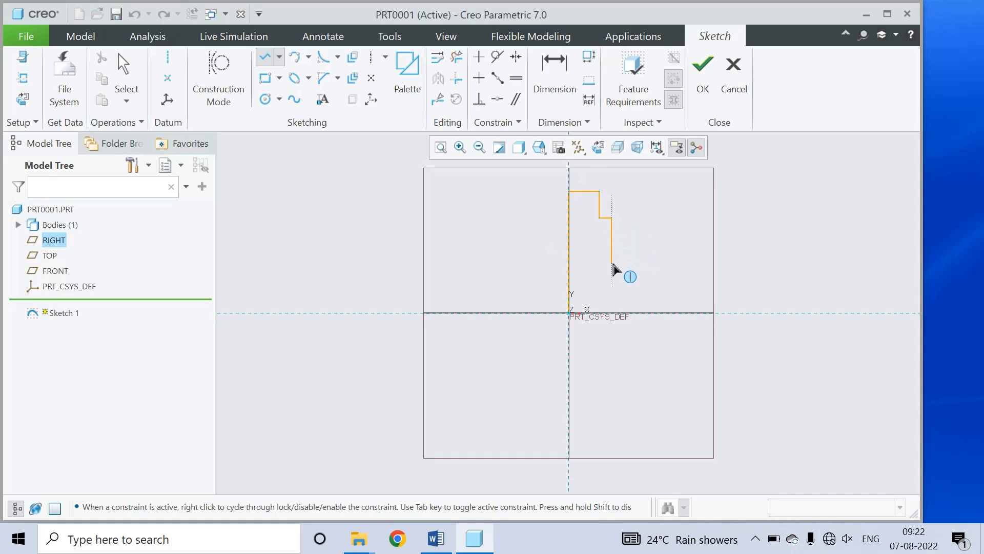
pyautogui.click(611, 262)
pyautogui.click(624, 263)
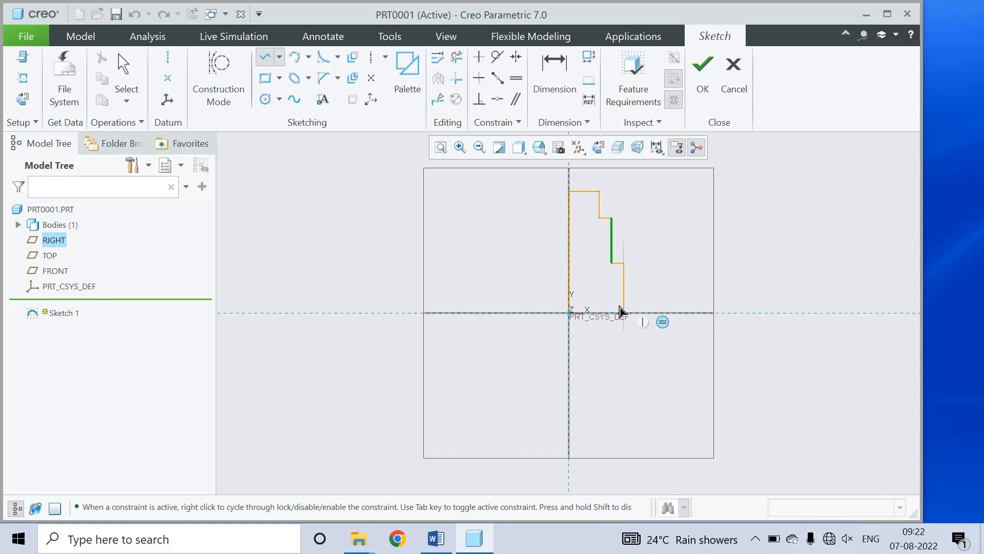
pyautogui.click(623, 312)
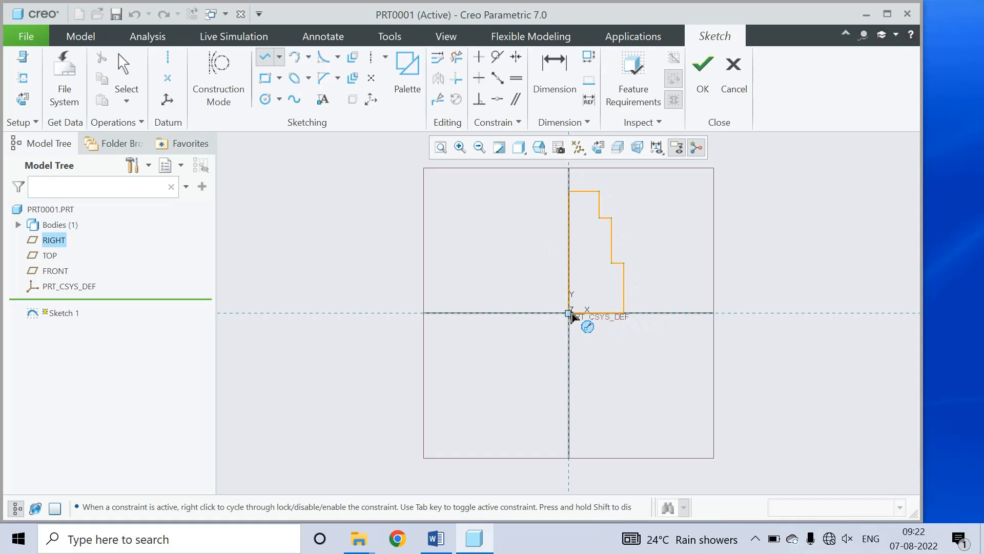
pyautogui.click(569, 312)
pyautogui.middleClick(659, 267)
# Step: Set the profile's top width to 20 and the step width to 10
pyautogui.click(613, 271)
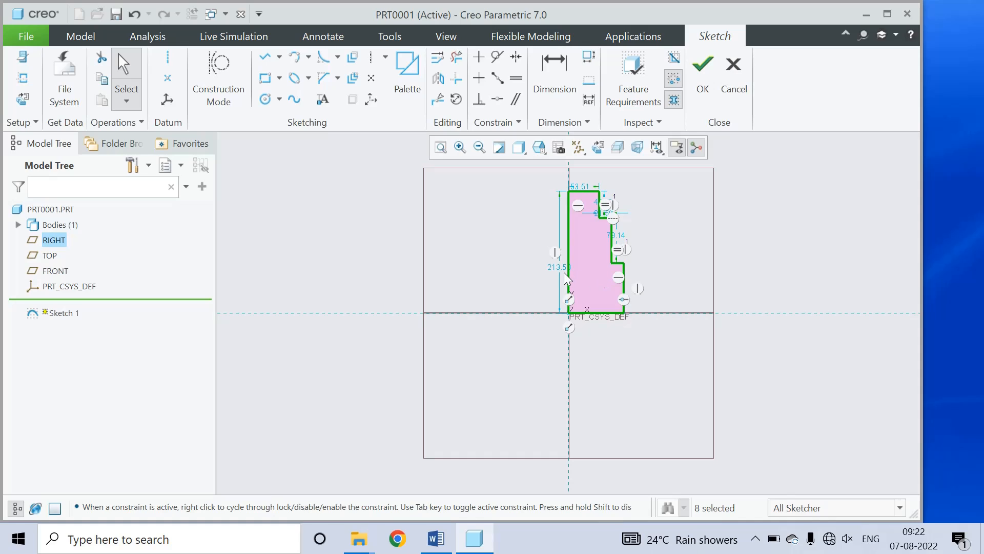
pyautogui.click(581, 184)
pyautogui.doubleClick(587, 188)
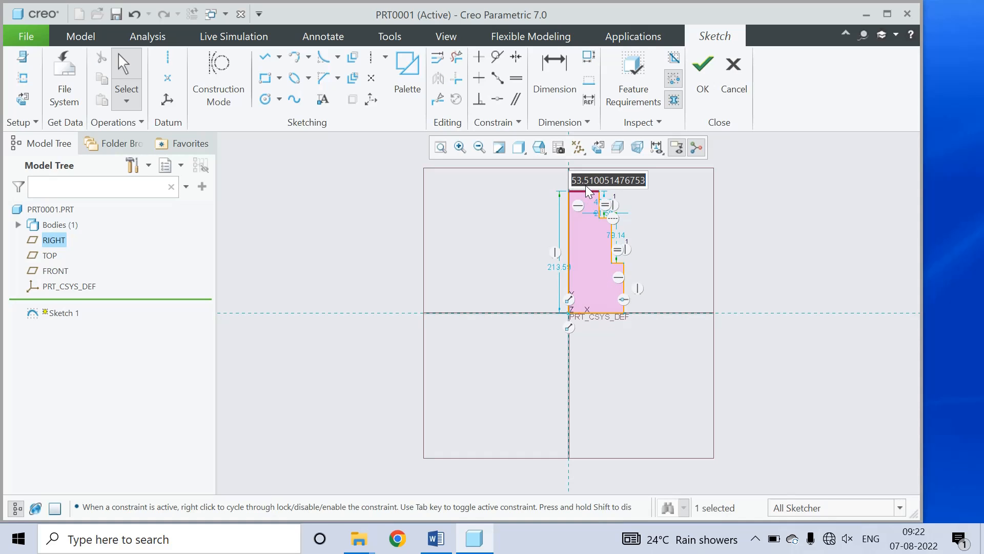
pyautogui.write('20')
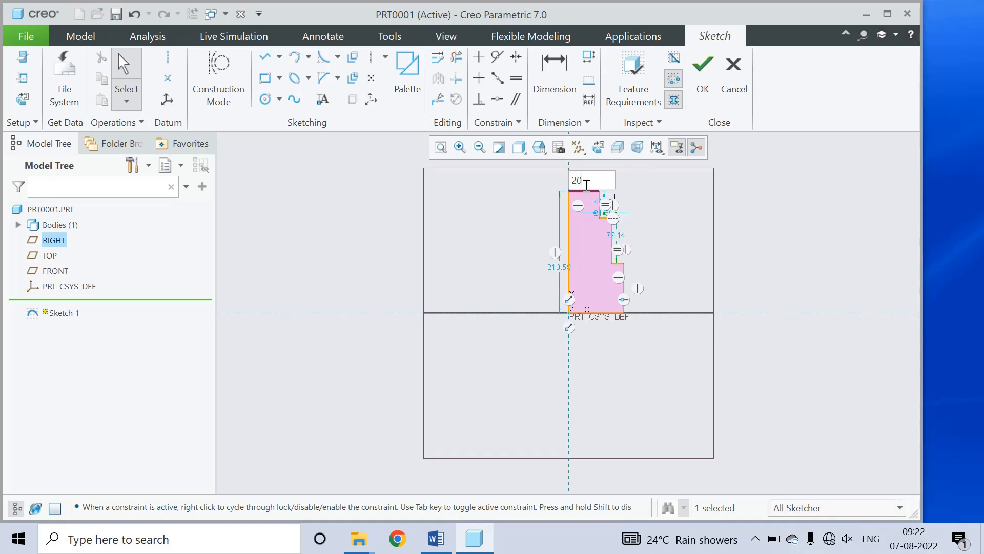
pyautogui.press('Return')
pyautogui.scroll(6, 586, 186)
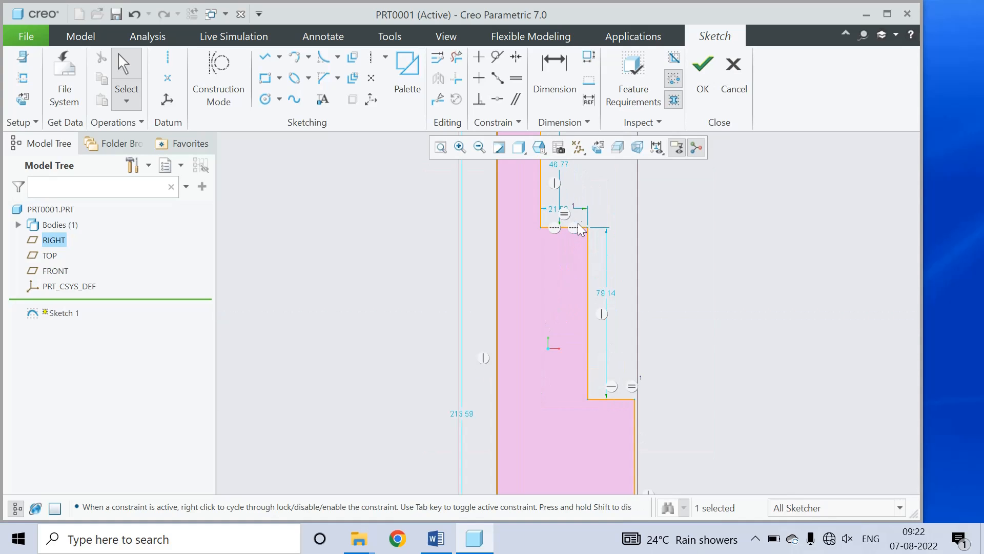
pyautogui.doubleClick(555, 211)
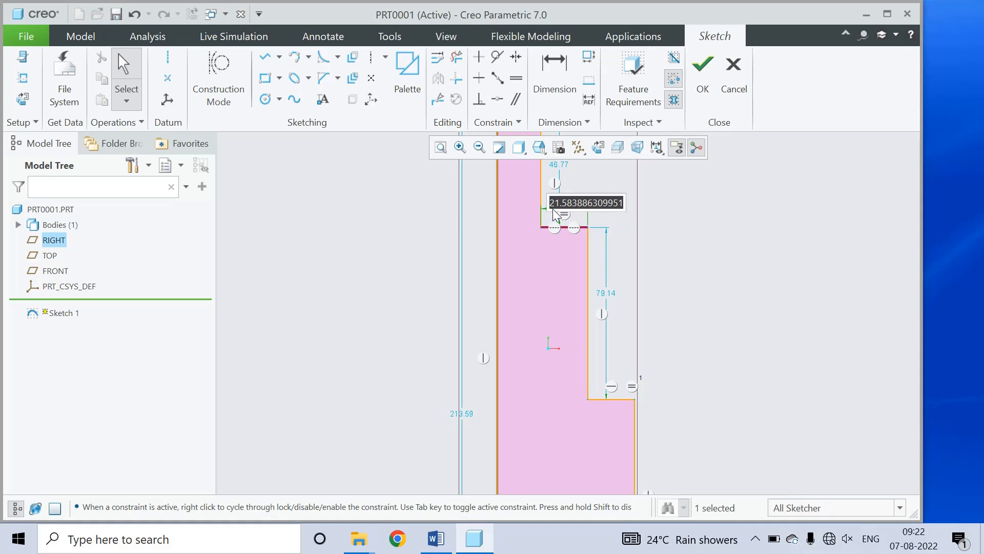
pyautogui.write('10')
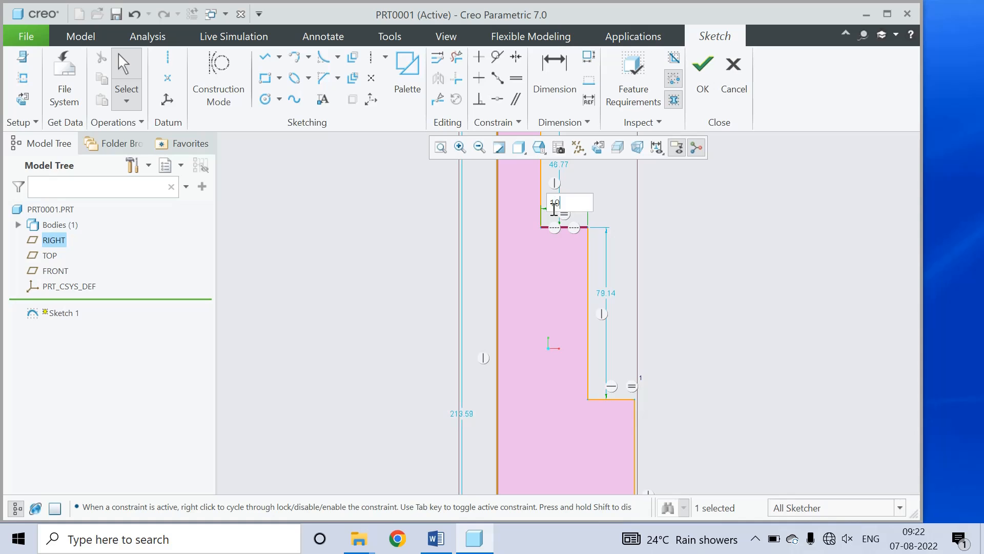
pyautogui.press('Return')
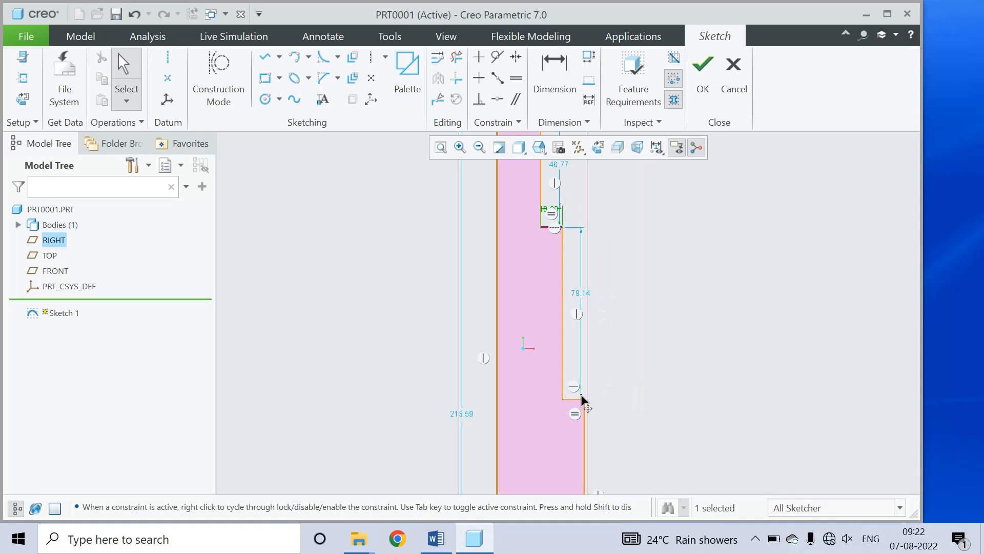
pyautogui.scroll(-3, 626, 332)
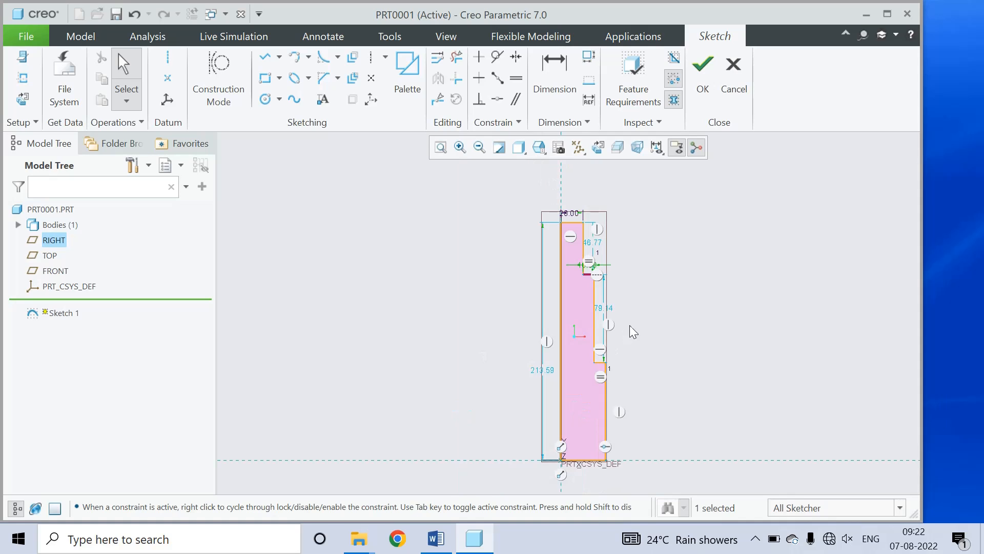
pyautogui.scroll(3, 617, 479)
pyautogui.scroll(3, 582, 480)
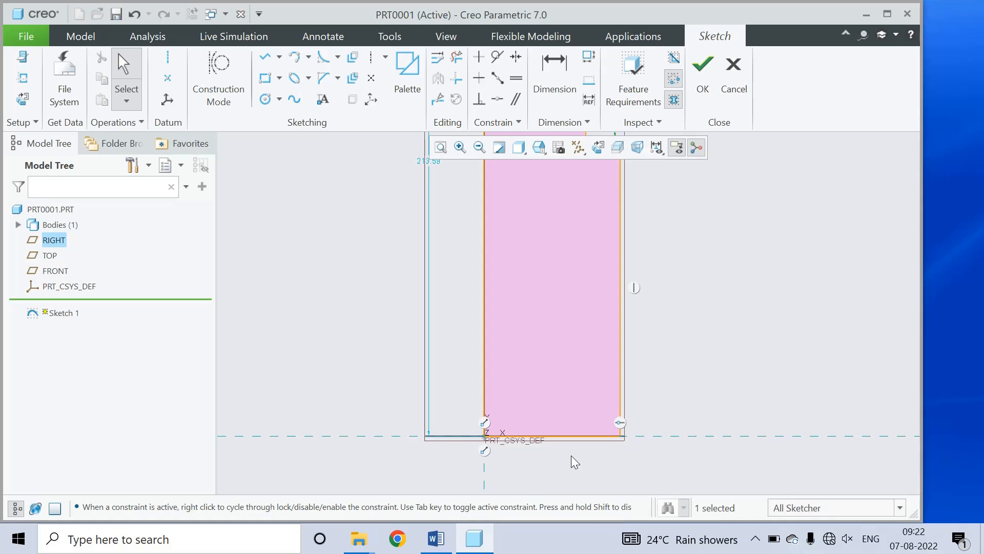
pyautogui.scroll(-4, 576, 472)
pyautogui.scroll(3, 619, 345)
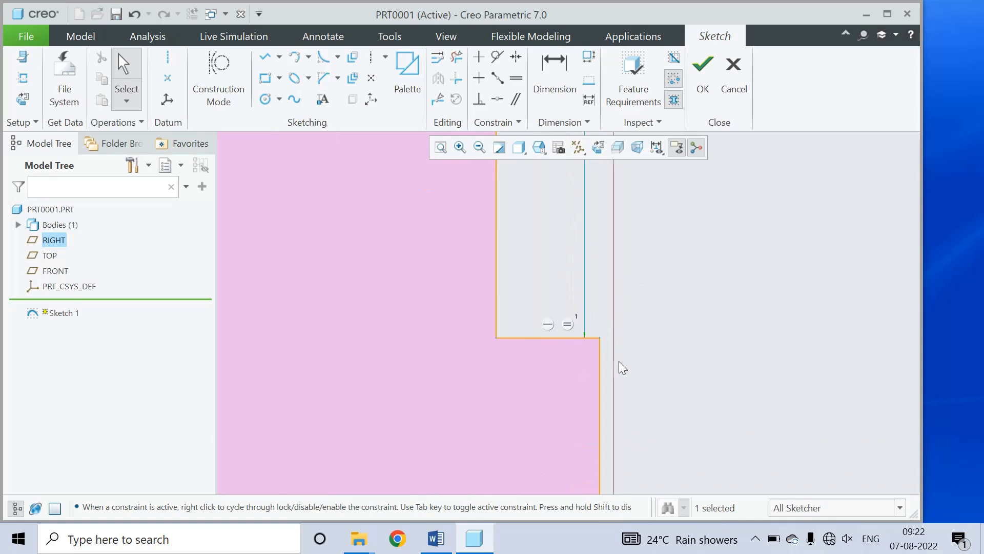
pyautogui.scroll(-5, 622, 380)
pyautogui.scroll(3, 622, 290)
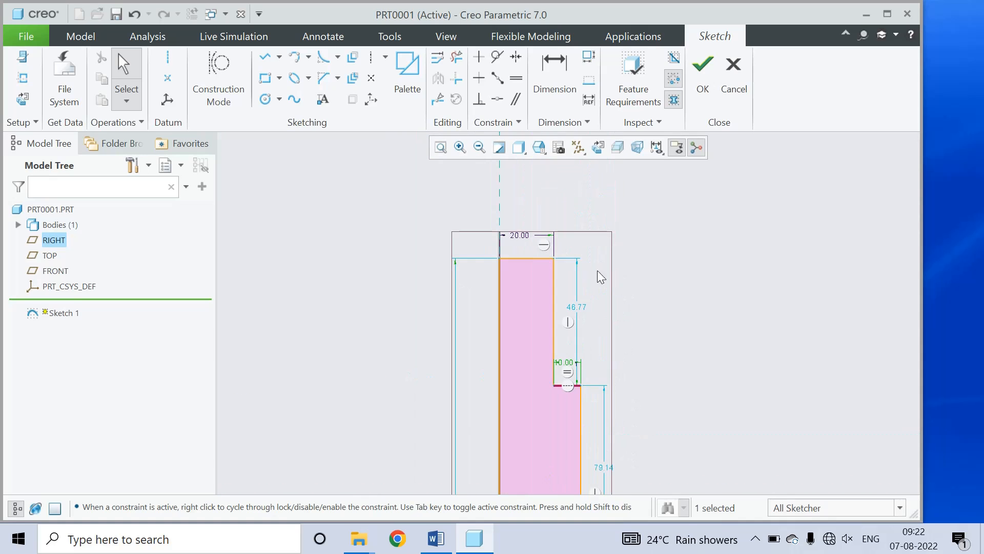
pyautogui.scroll(2, 560, 266)
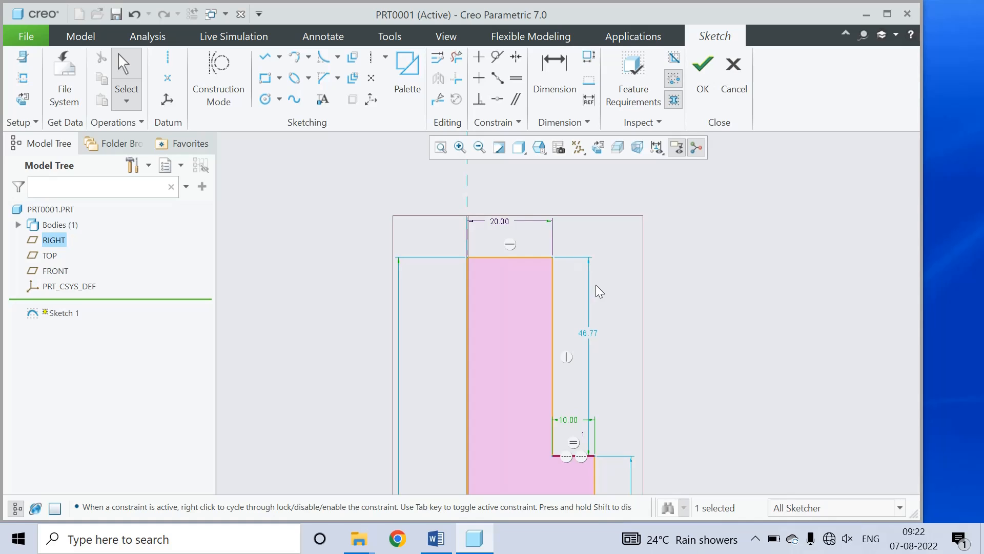
pyautogui.scroll(-5, 593, 402)
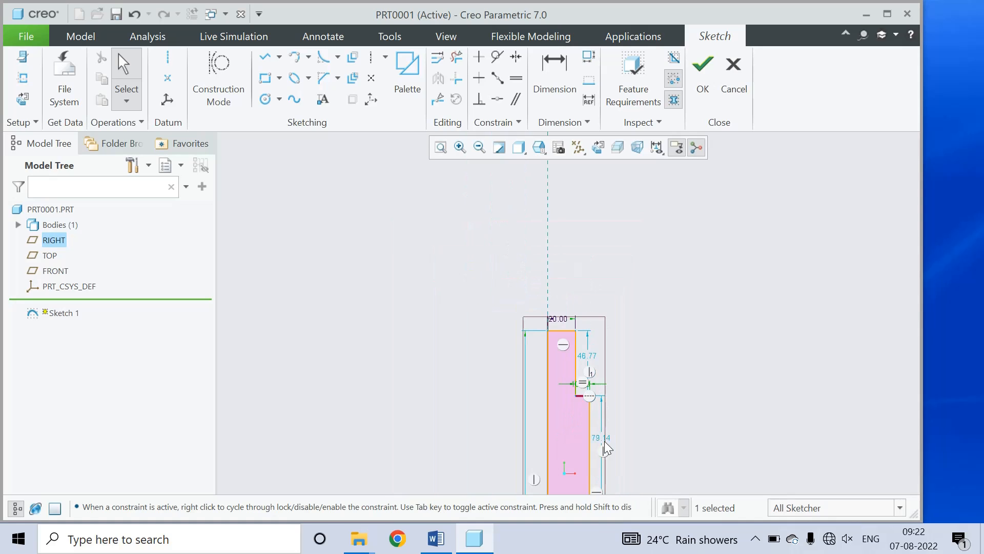
pyautogui.scroll(-2, 606, 447)
pyautogui.scroll(5, 609, 442)
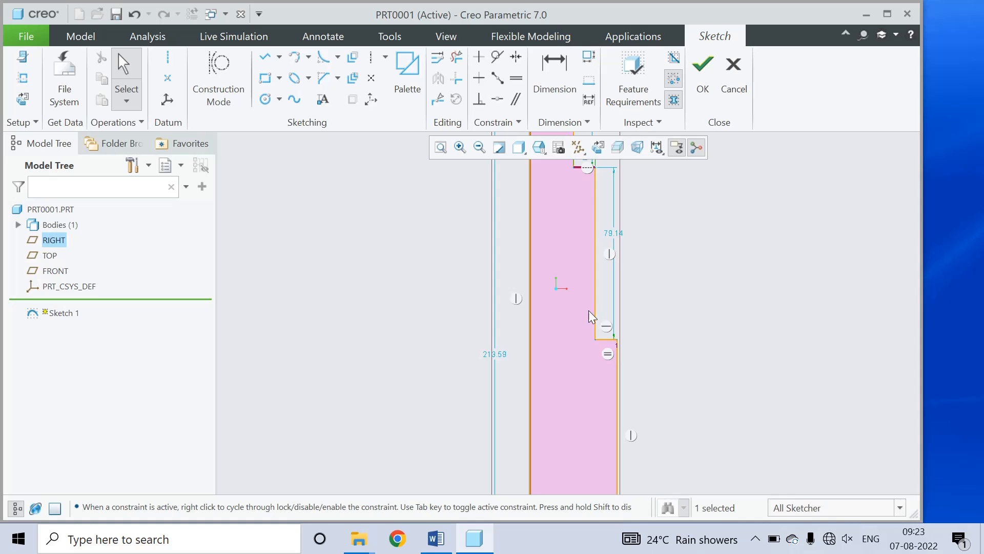
pyautogui.scroll(-2, 593, 328)
pyautogui.scroll(2, 593, 259)
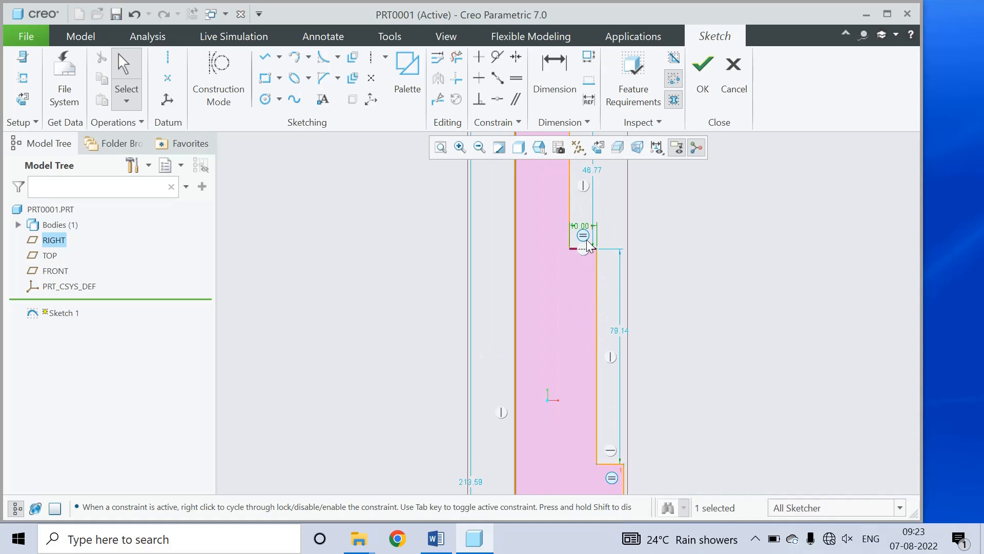
# Step: Set both step heights to 30 and the overall height to 90
pyautogui.doubleClick(616, 332)
pyautogui.write('30')
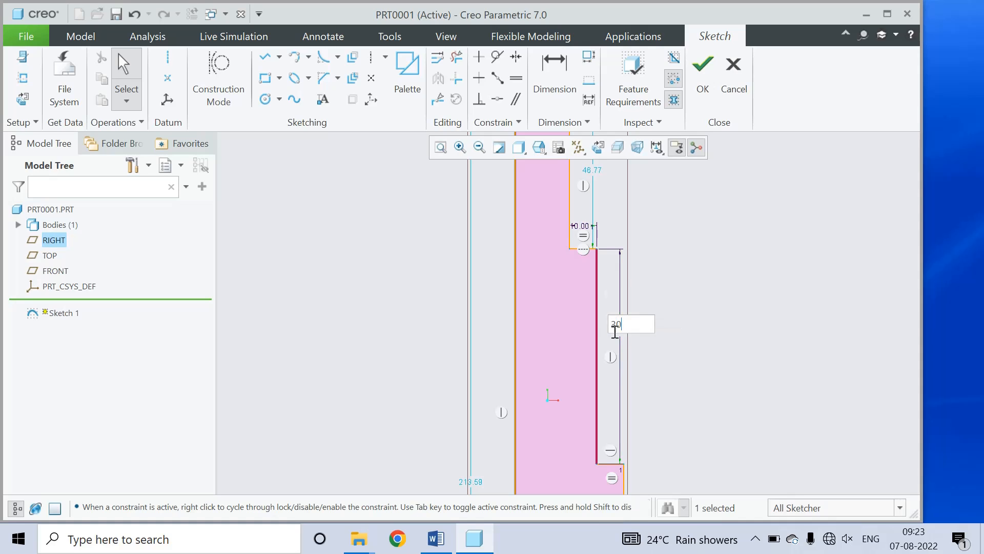
pyautogui.press('Return')
pyautogui.scroll(-2, 630, 400)
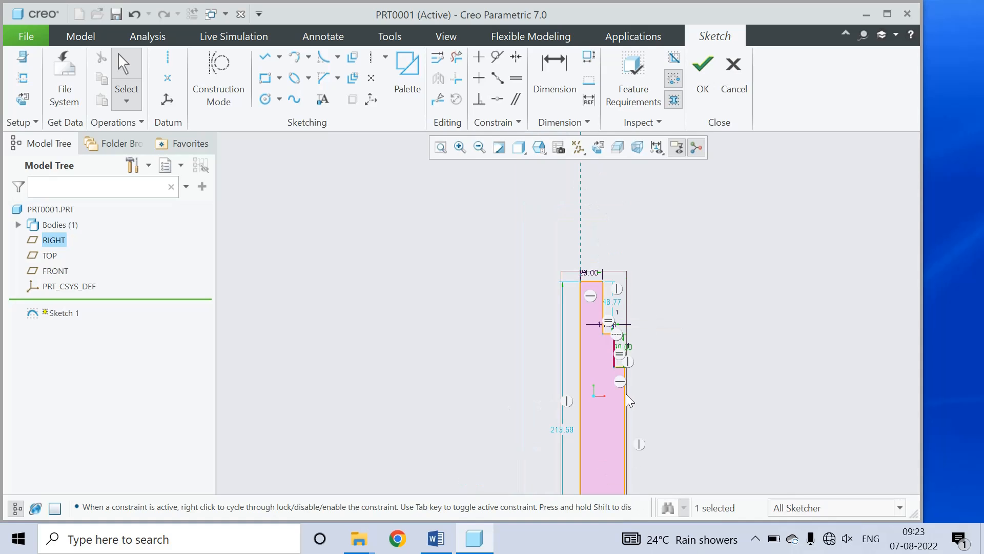
pyautogui.scroll(2, 618, 321)
pyautogui.doubleClick(611, 292)
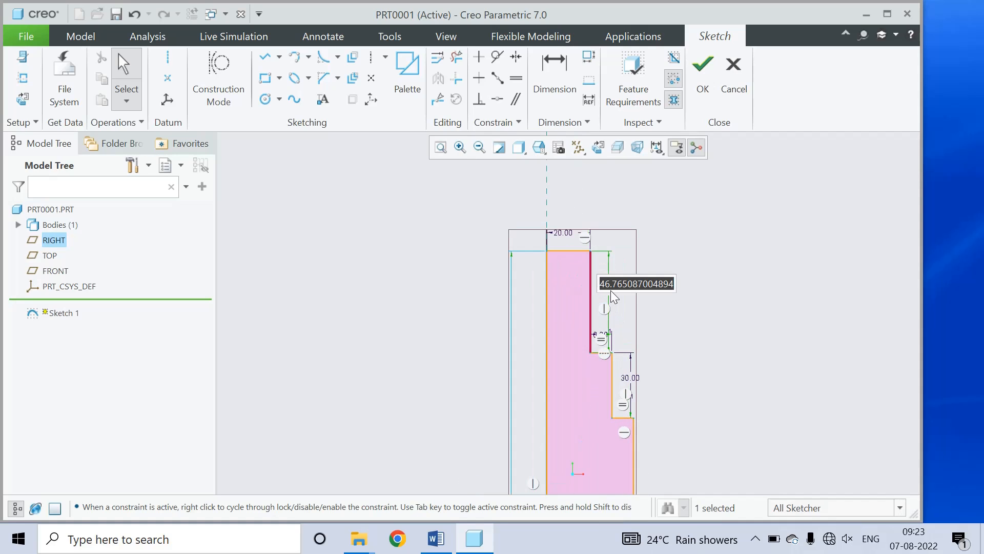
pyautogui.write('30')
pyautogui.press('Return')
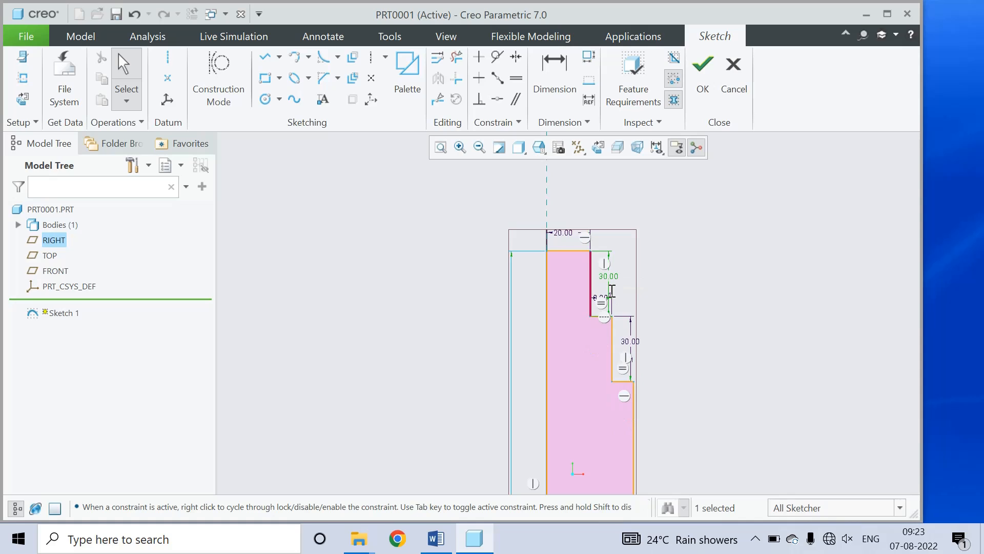
pyautogui.scroll(3, 567, 331)
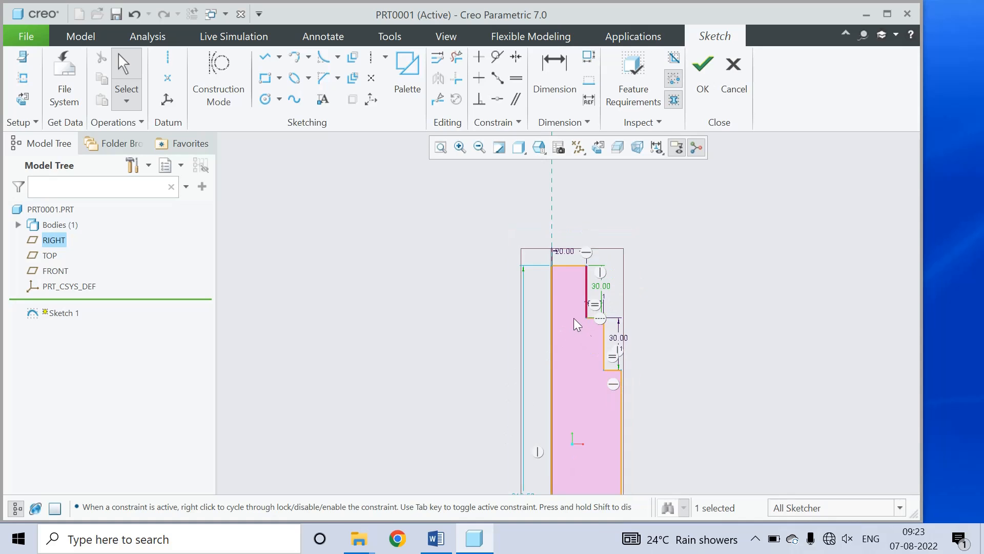
pyautogui.scroll(-5, 588, 362)
pyautogui.doubleClick(544, 368)
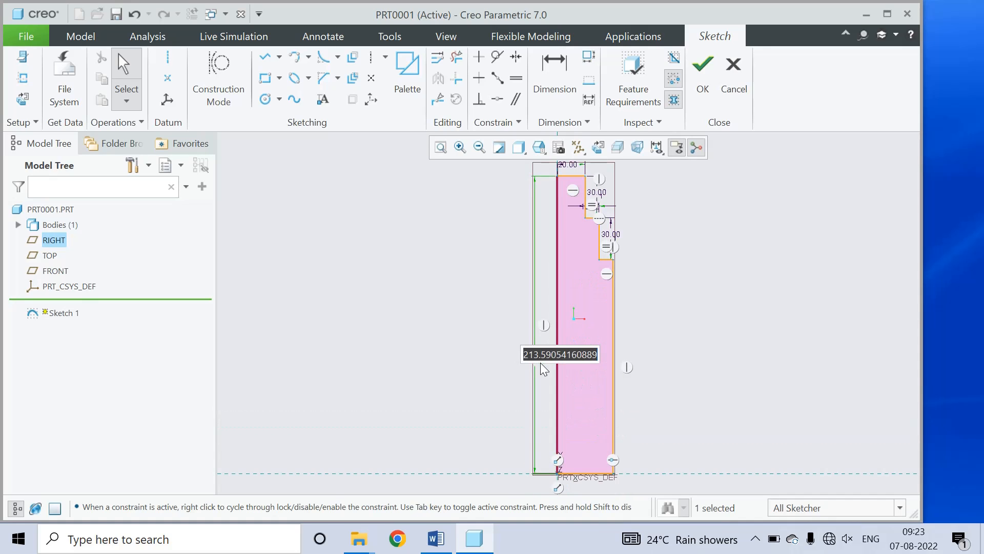
pyautogui.write('30')
pyautogui.press('Return')
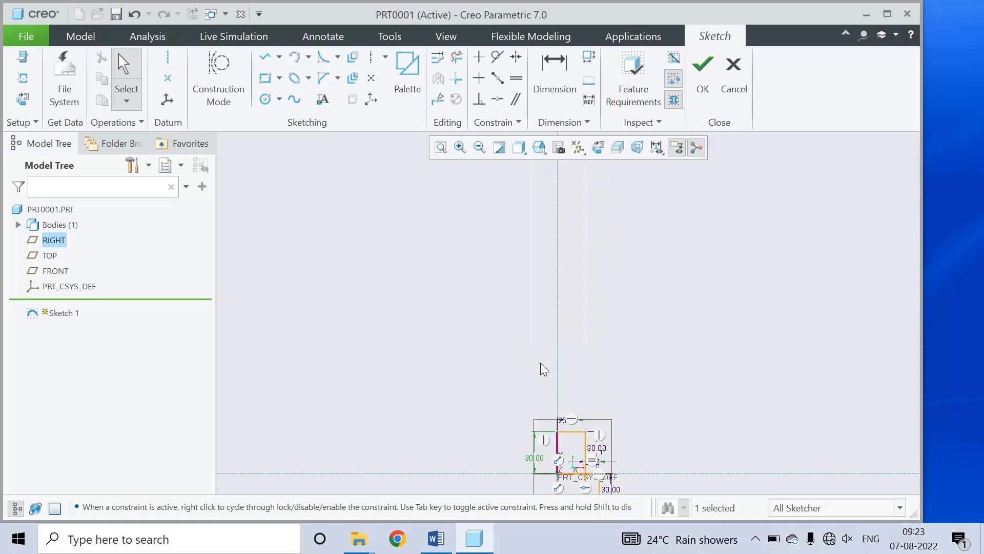
pyautogui.scroll(-4, 604, 413)
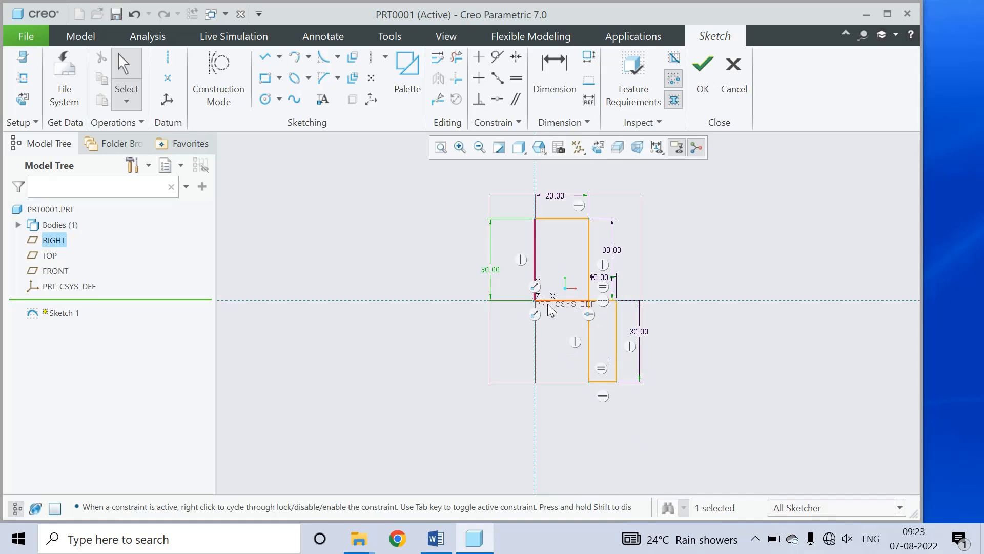
pyautogui.doubleClick(494, 274)
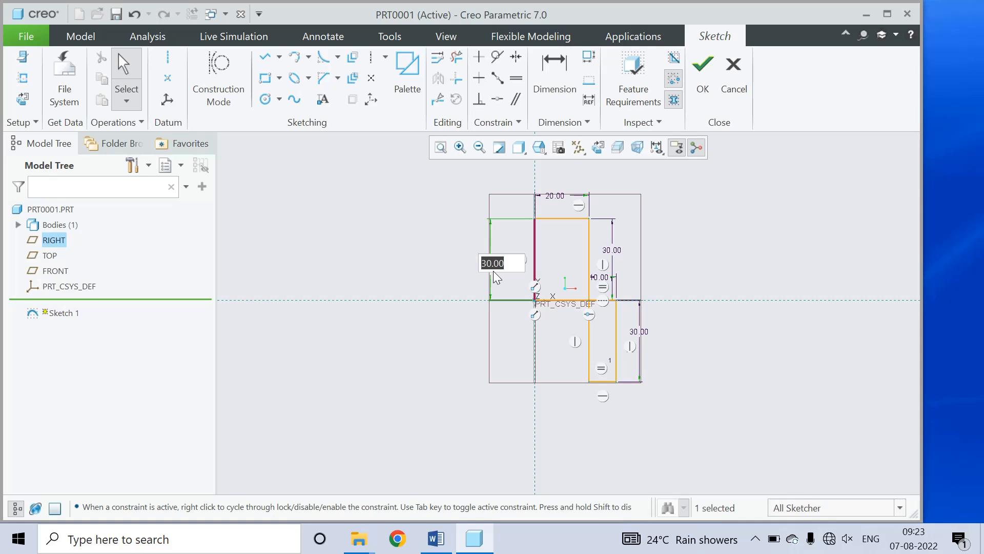
pyautogui.write('90')
pyautogui.press('Return')
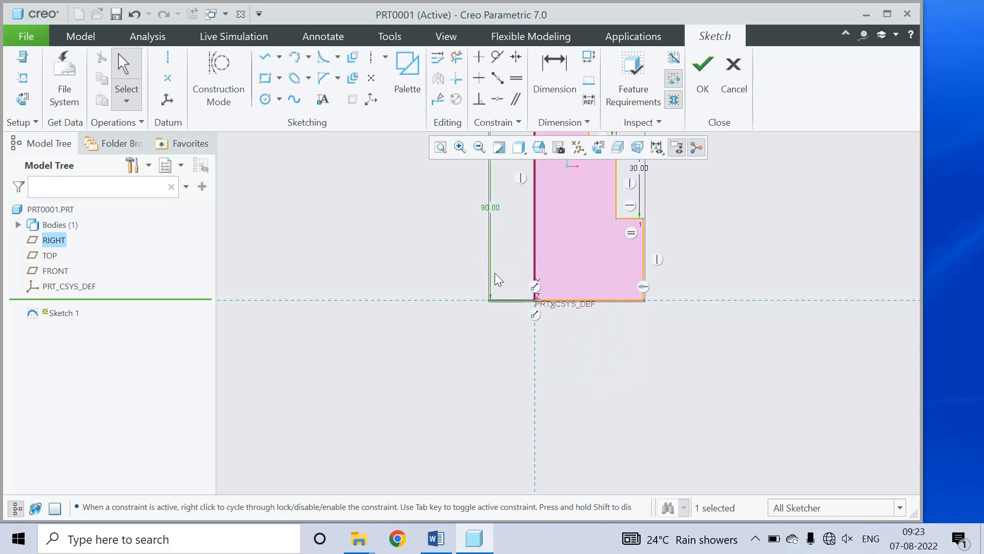
pyautogui.scroll(-6, 583, 334)
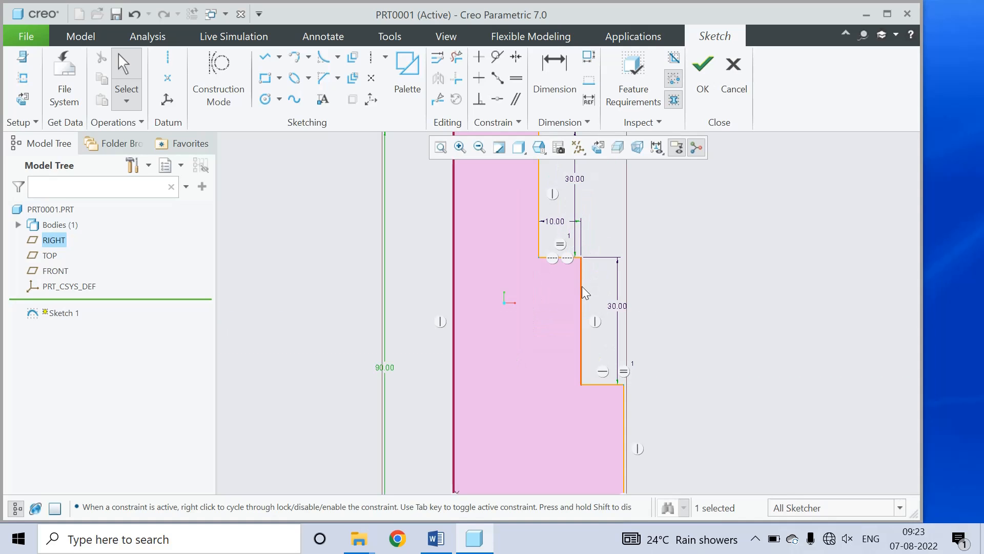
pyautogui.click(564, 246)
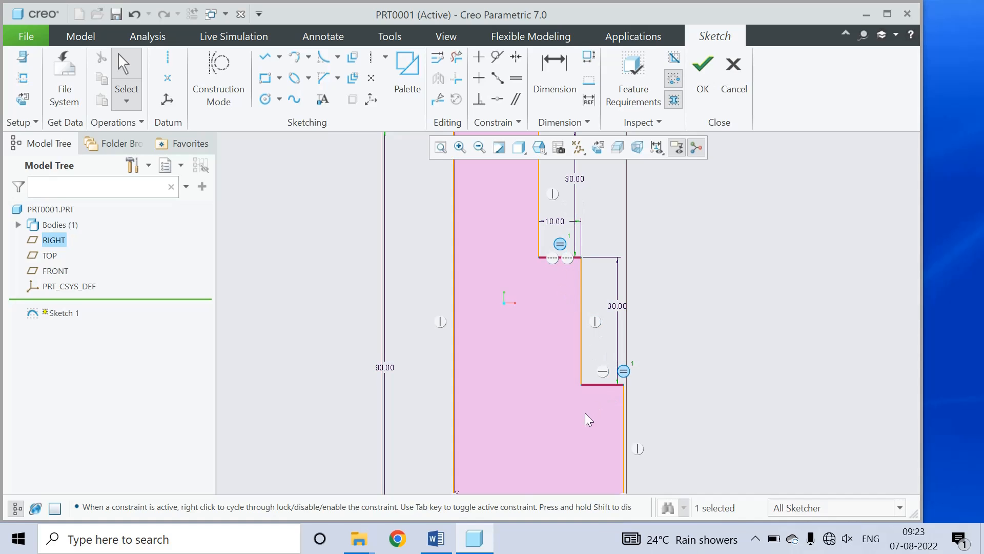
pyautogui.scroll(3, 586, 433)
pyautogui.scroll(-2, 545, 281)
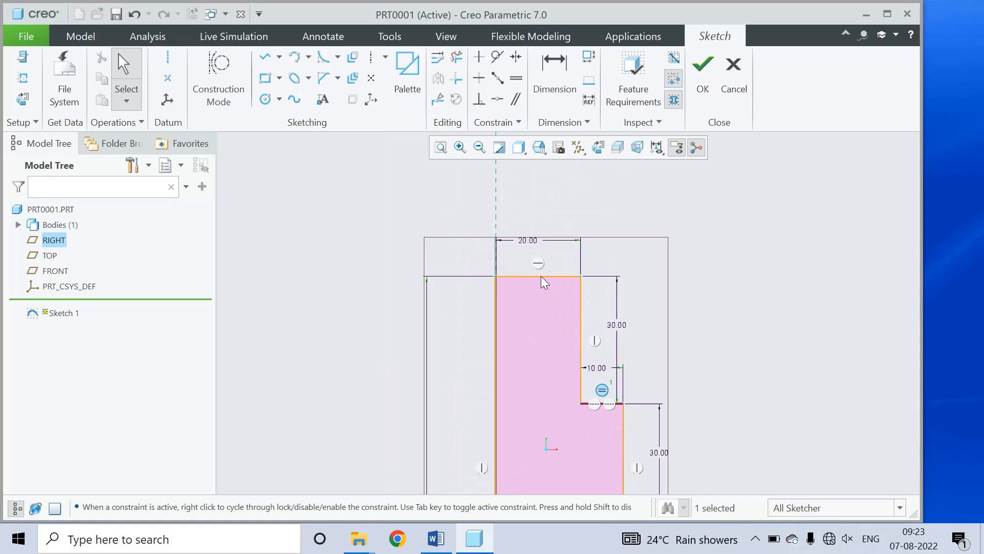
pyautogui.scroll(3, 539, 316)
pyautogui.scroll(-2, 512, 426)
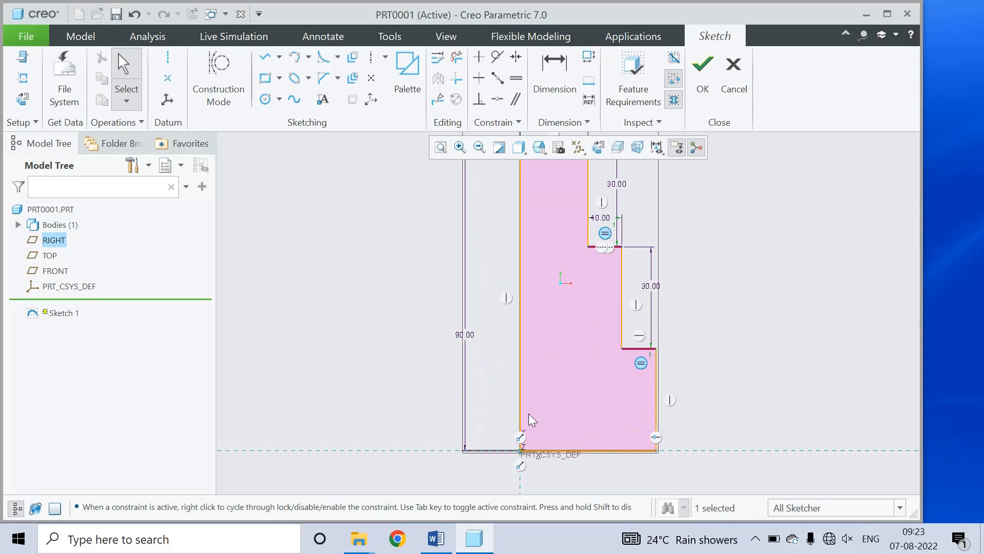
pyautogui.scroll(2, 518, 433)
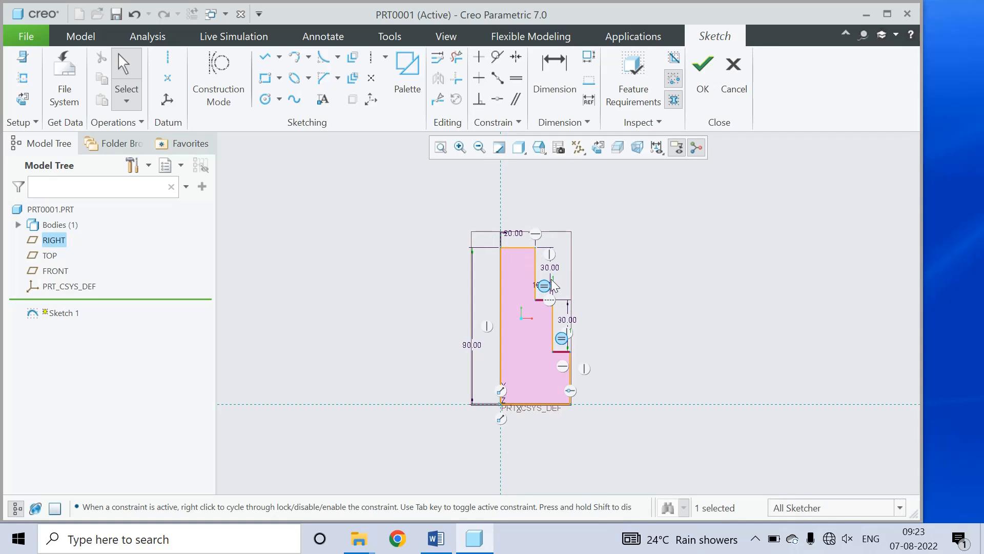
pyautogui.scroll(-2, 546, 287)
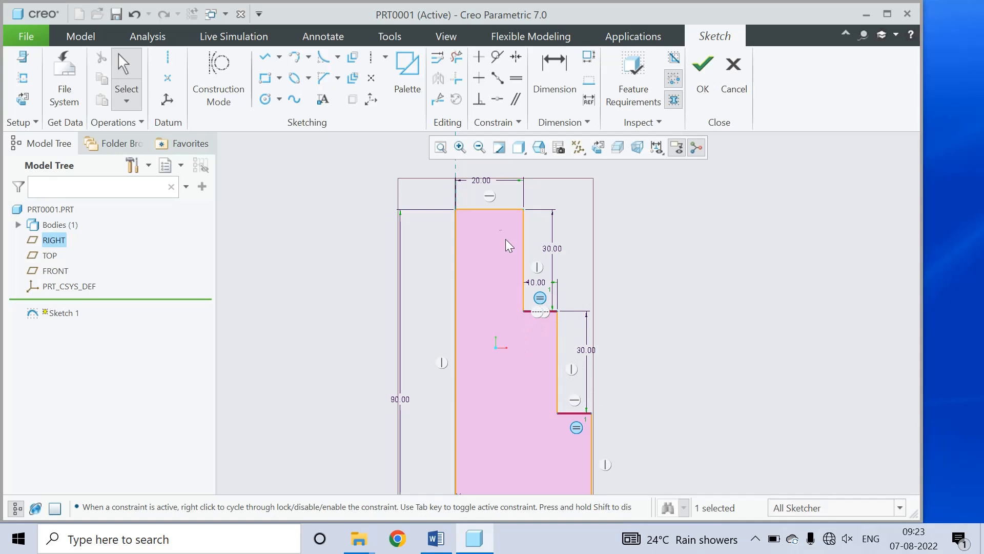
# Step: Finish the sketch and revolve it 360° about its left edge into a stepped solid
pyautogui.click(703, 77)
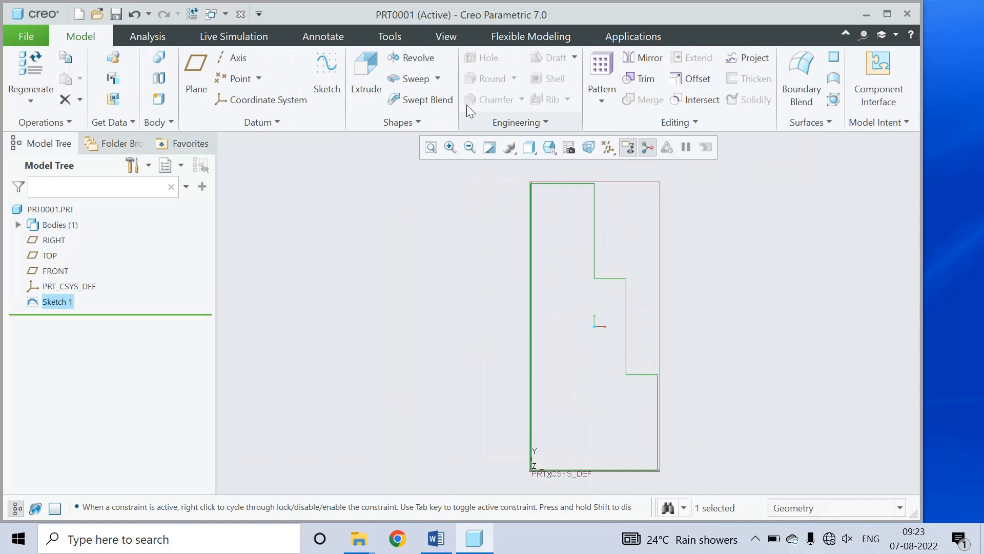
pyautogui.click(410, 57)
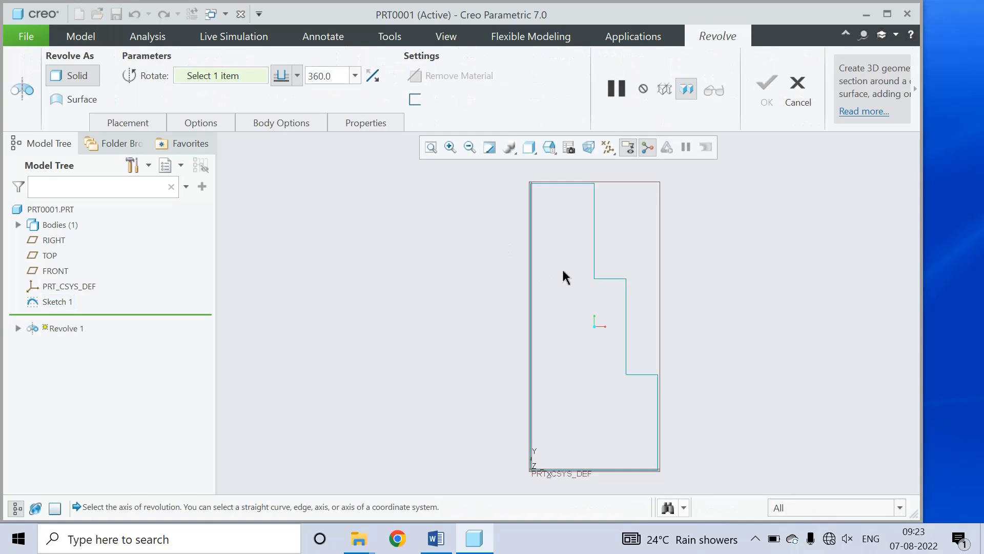
pyautogui.click(532, 262)
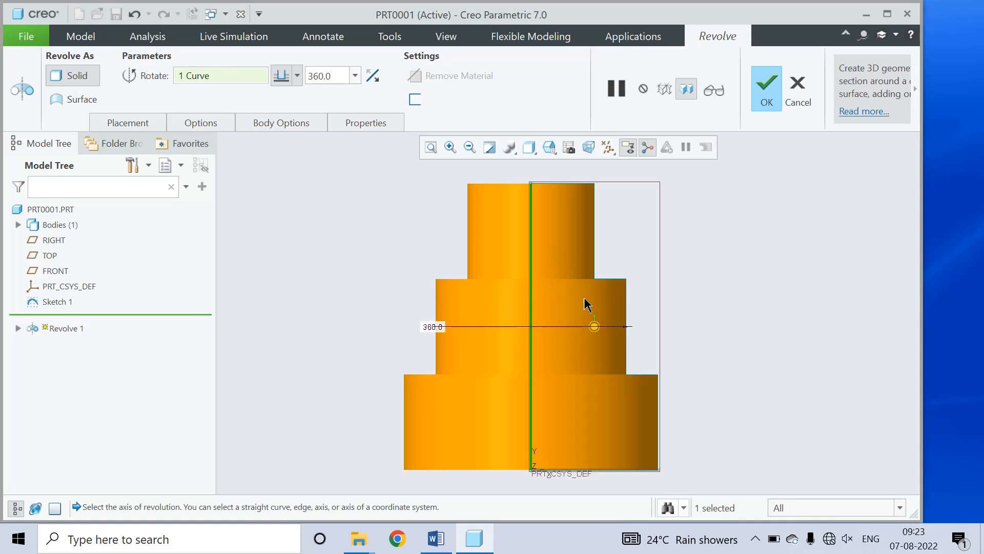
pyautogui.moveTo(600, 303)
pyautogui.mouseDown(button='middle')
pyautogui.moveTo(597, 345)
pyautogui.moveTo(644, 332)
pyautogui.mouseUp(button='middle')
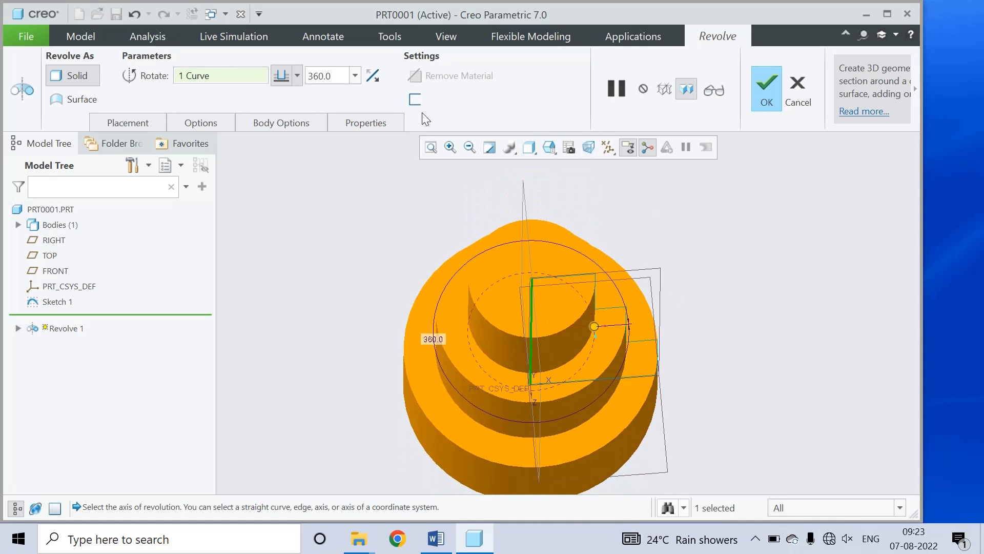
pyautogui.click(767, 90)
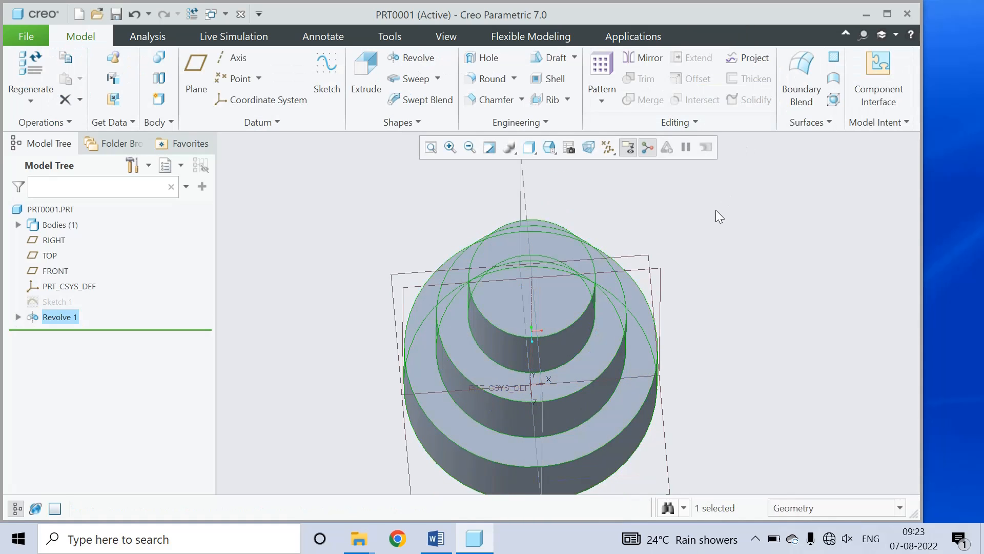
pyautogui.scroll(5, 586, 325)
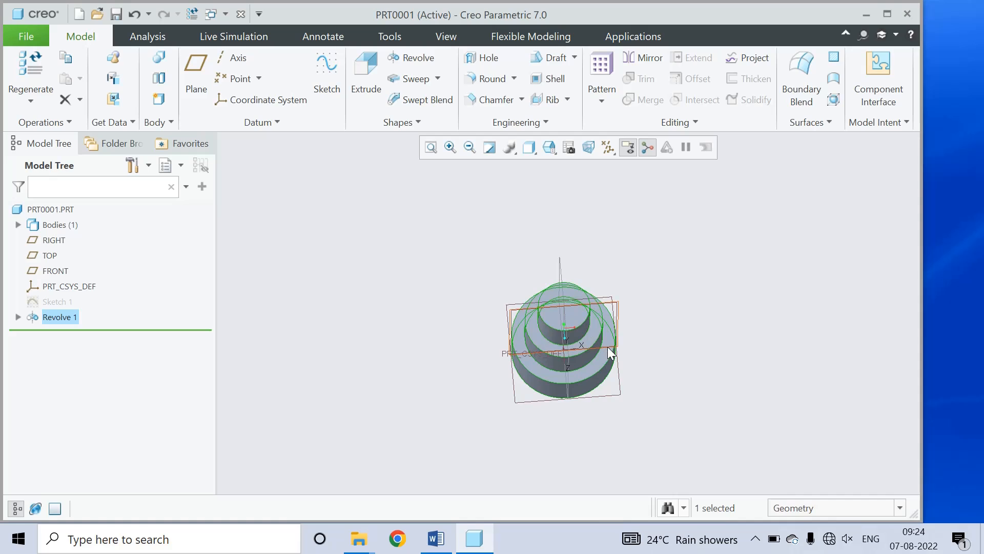
pyautogui.moveTo(613, 346); pyautogui.dragTo(536, 379, button='middle')
pyautogui.click(446, 542)
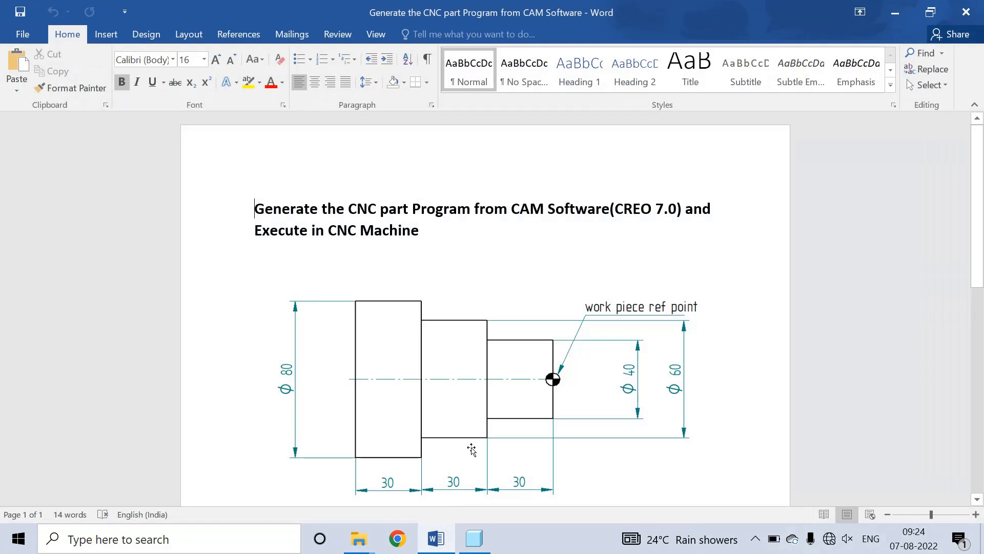
pyautogui.click(480, 546)
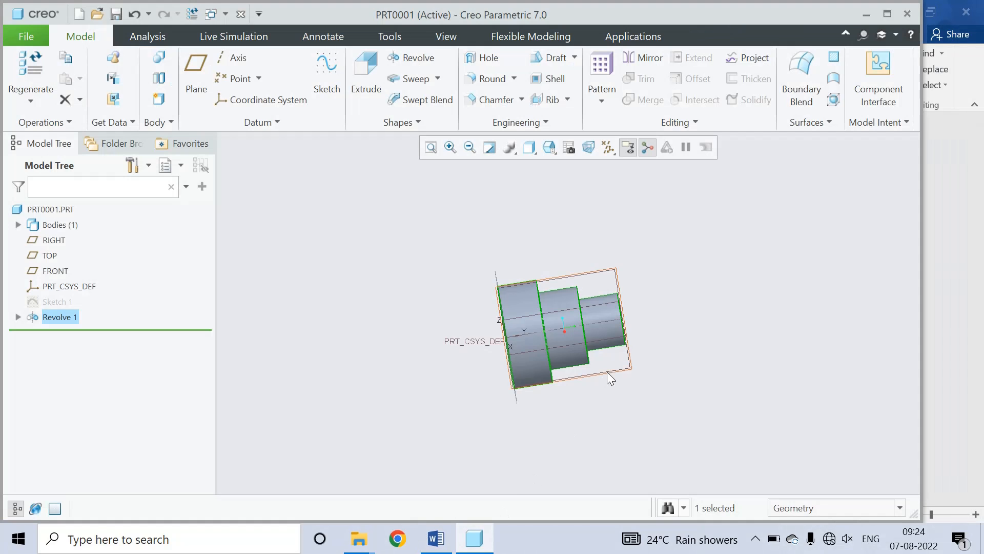
pyautogui.scroll(-5, 632, 331)
pyautogui.hotkey('ctrl', 'd')
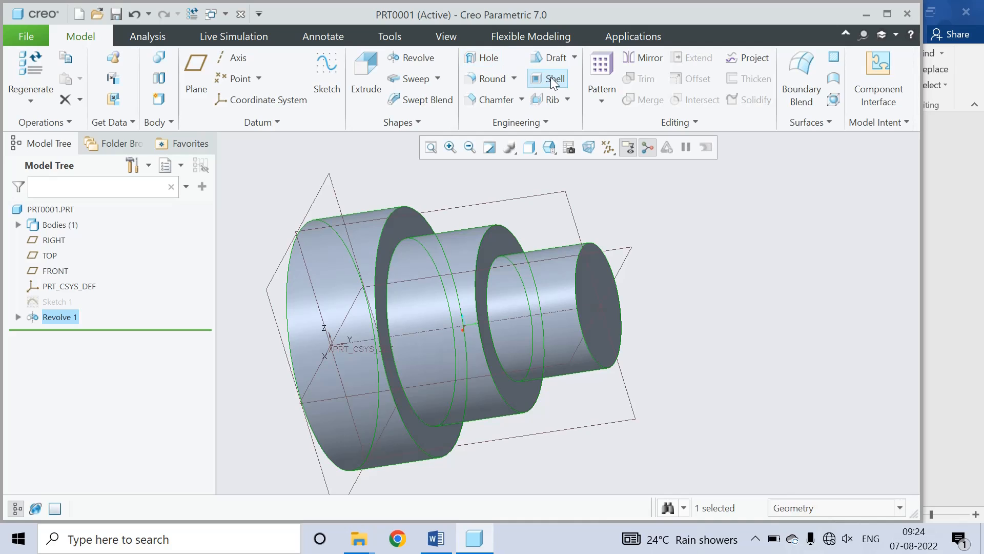
# Step: Chamfer the end edges of the small, middle and largest steps with D = 5
pyautogui.click(494, 99)
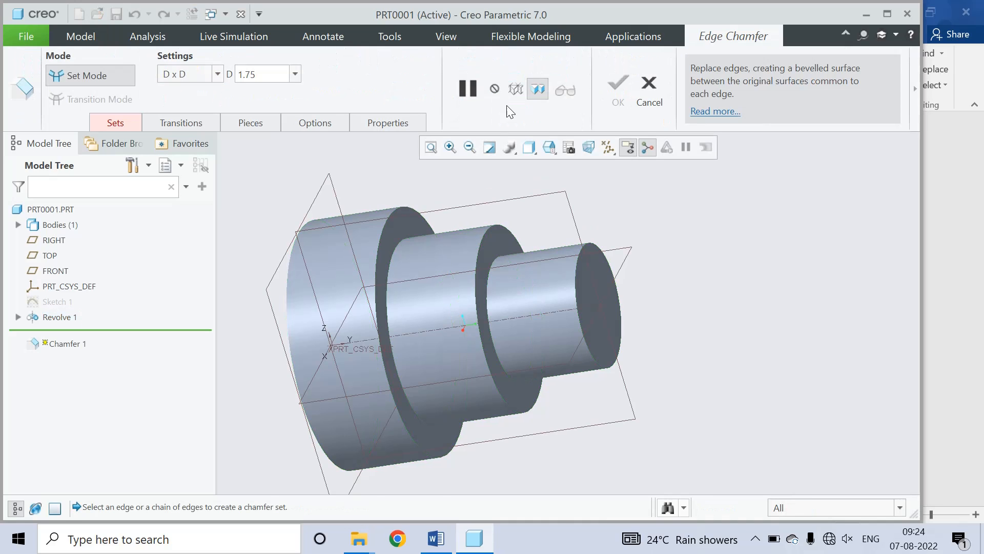
pyautogui.click(584, 255)
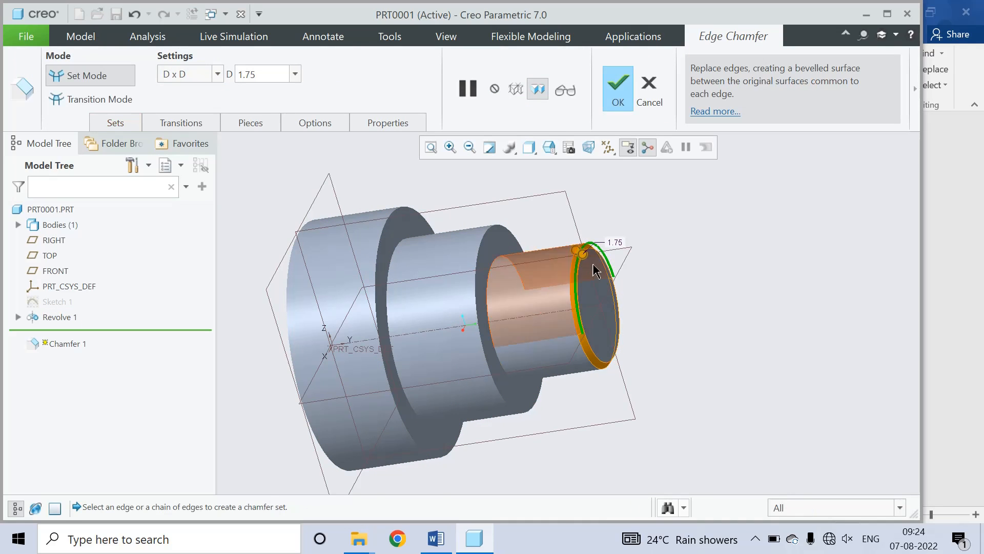
pyautogui.doubleClick(275, 74)
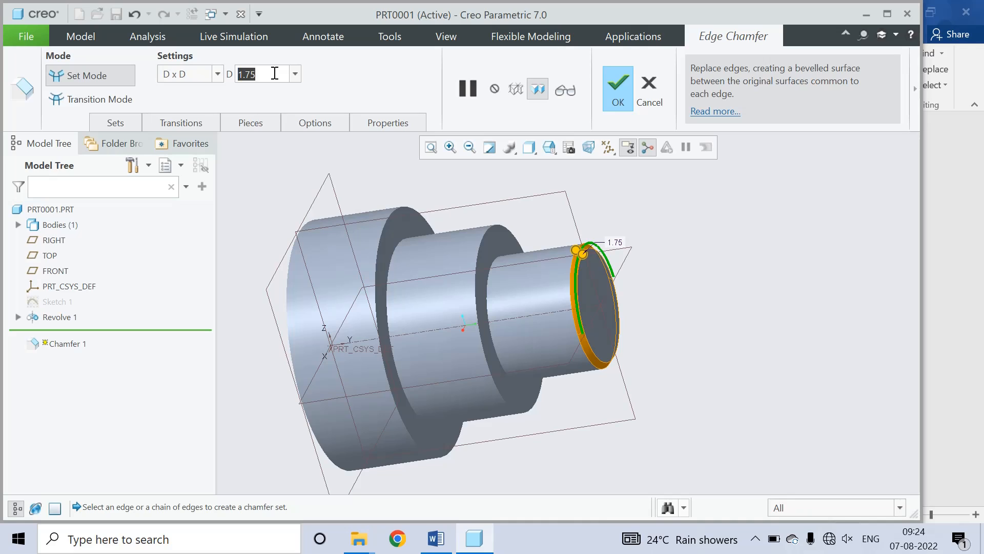
pyautogui.write('5')
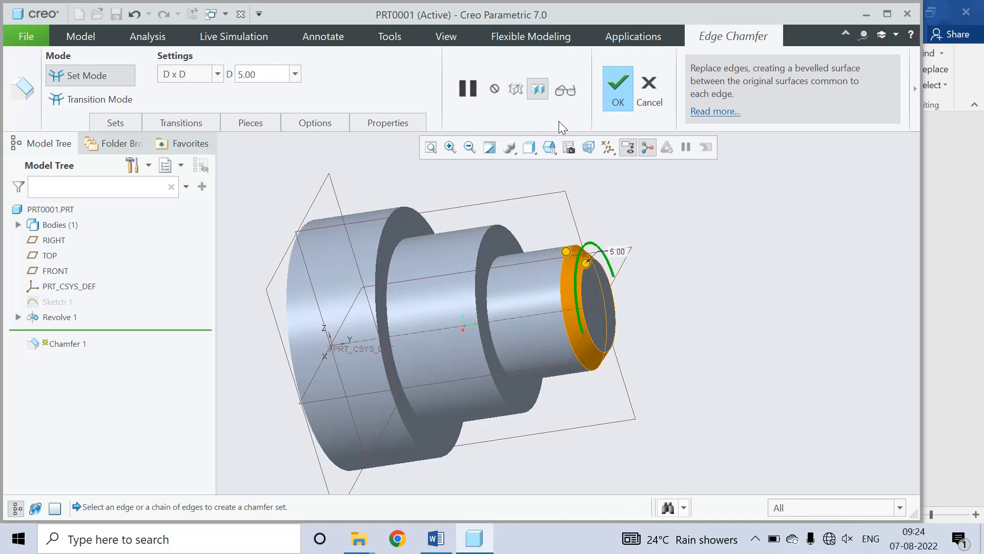
pyautogui.click(481, 257)
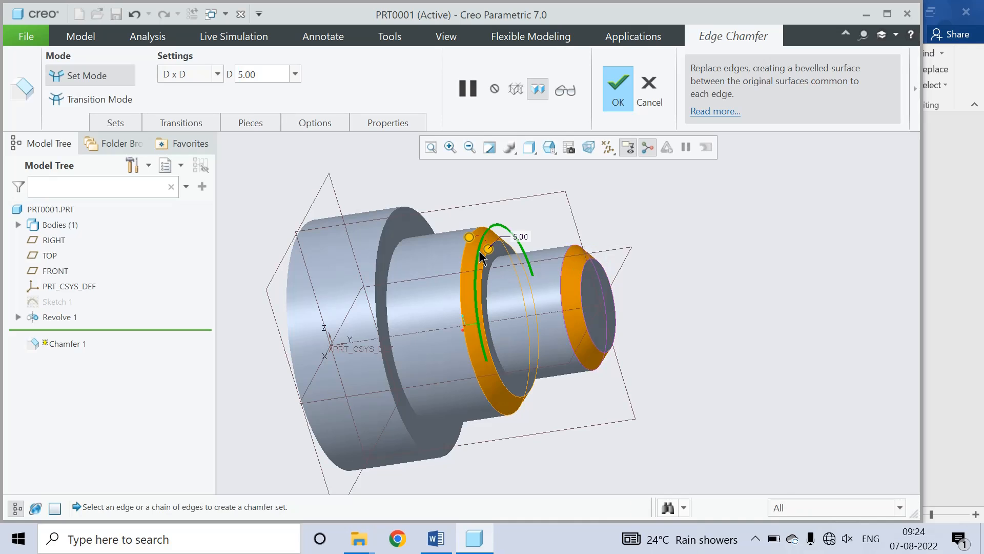
pyautogui.keyDown('ctrl'); pyautogui.click(388, 234); pyautogui.keyUp('ctrl')
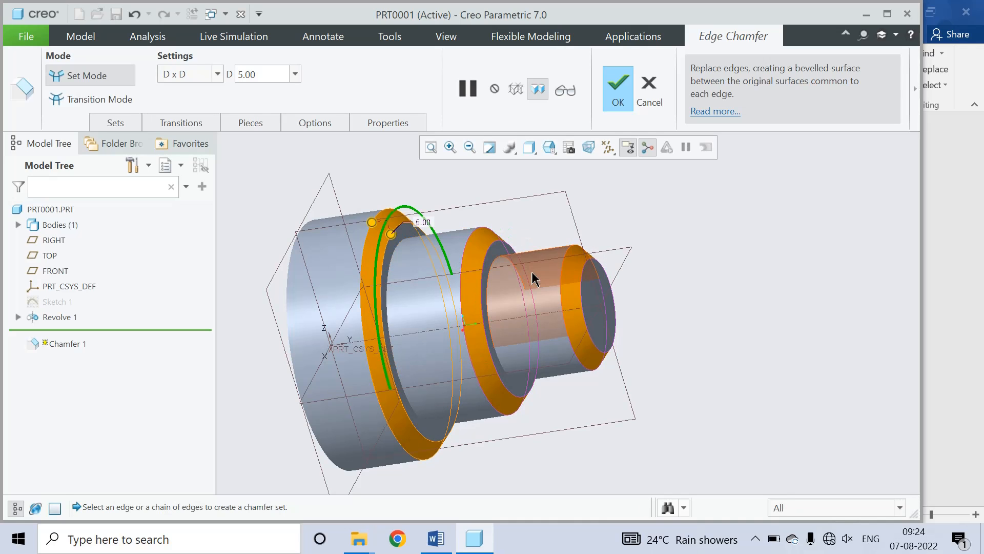
pyautogui.click(617, 81)
pyautogui.moveTo(617, 292)
pyautogui.mouseDown(button='middle')
pyautogui.moveTo(628, 248)
pyautogui.moveTo(585, 230)
pyautogui.moveTo(591, 253)
pyautogui.moveTo(605, 195)
pyautogui.moveTo(621, 211)
pyautogui.moveTo(608, 216)
pyautogui.mouseUp(button='middle')
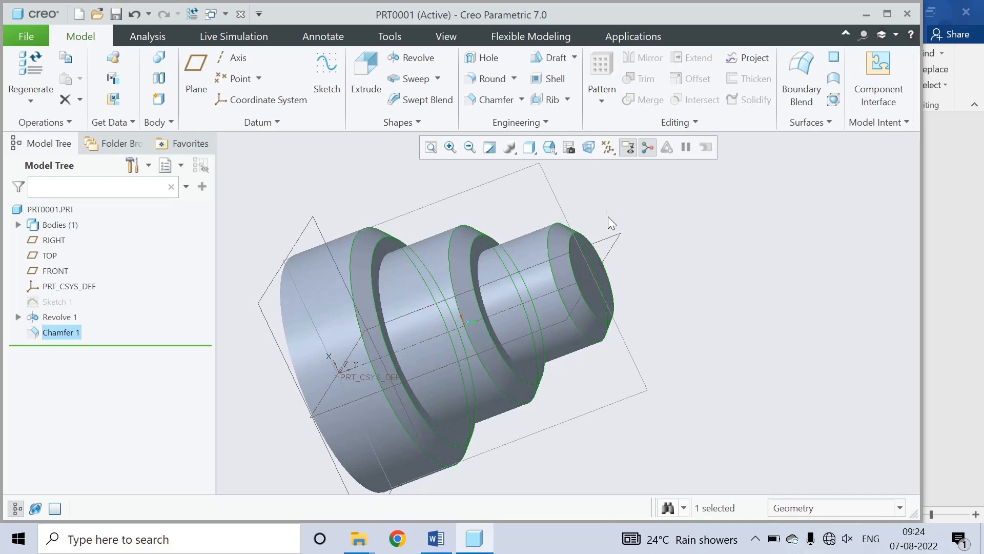
# Step: Save PRT0001 to the Turning folder and close its window
pyautogui.click(117, 14)
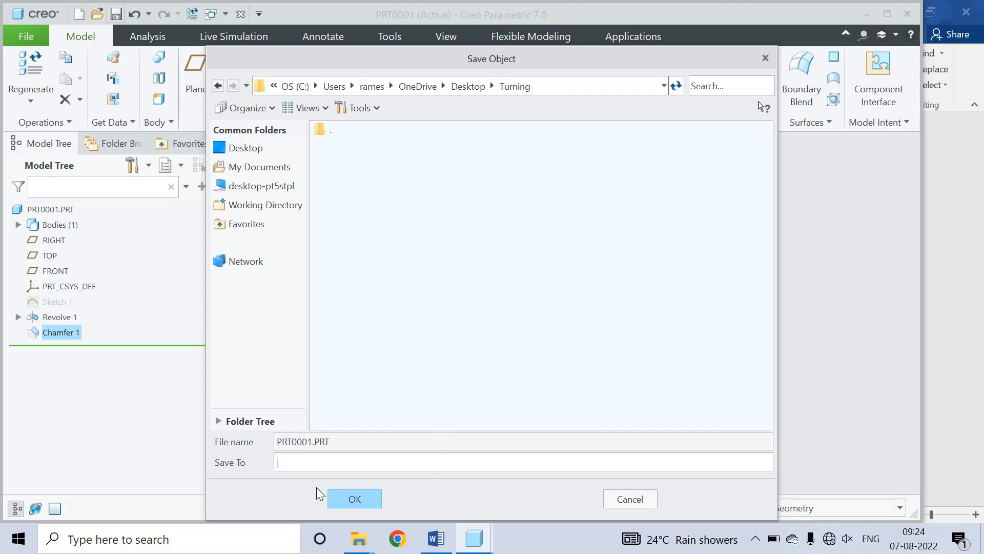
pyautogui.click(349, 497)
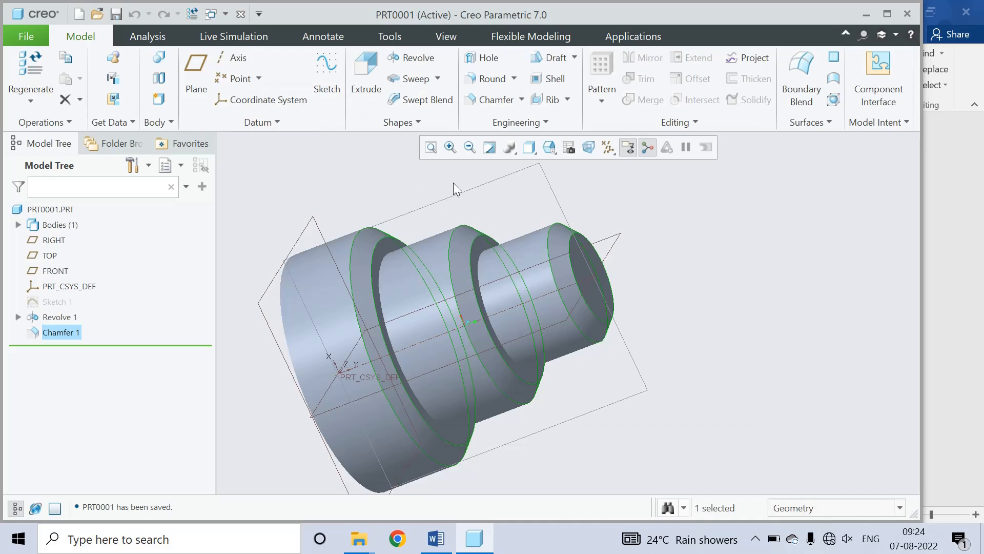
pyautogui.click(241, 14)
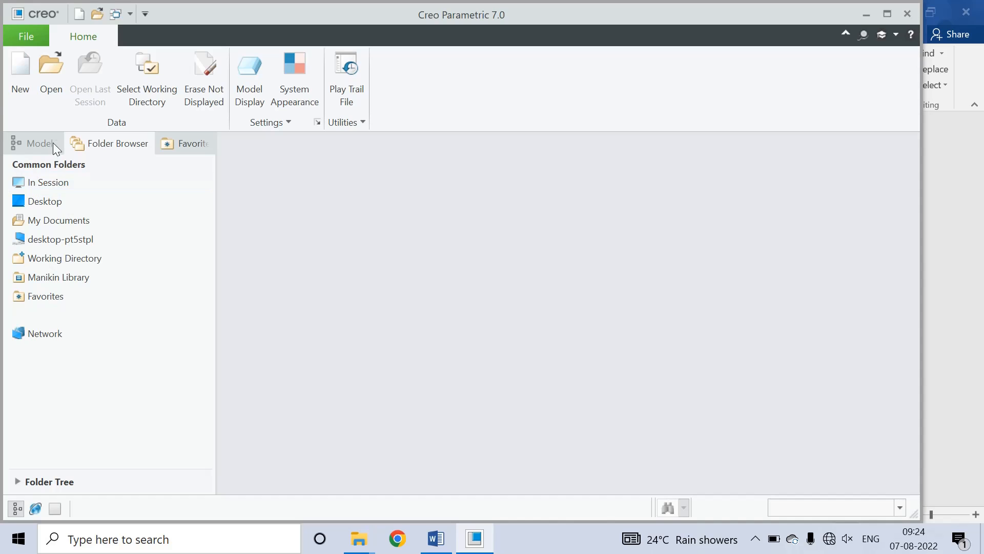
# Step: Create NC assembly MFG0001 from the mmns_mfg_nc_abs template instead of the default
pyautogui.click(17, 73)
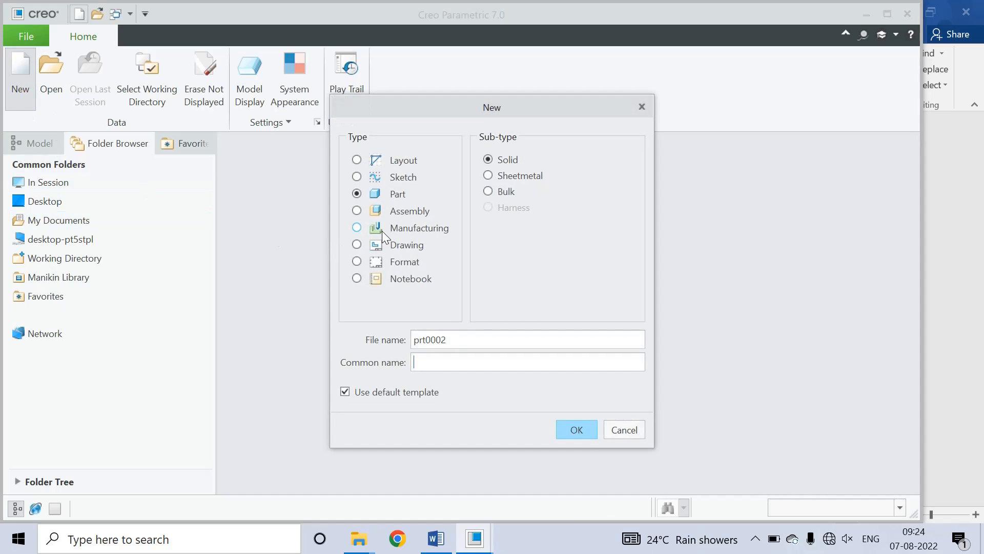
pyautogui.click(358, 228)
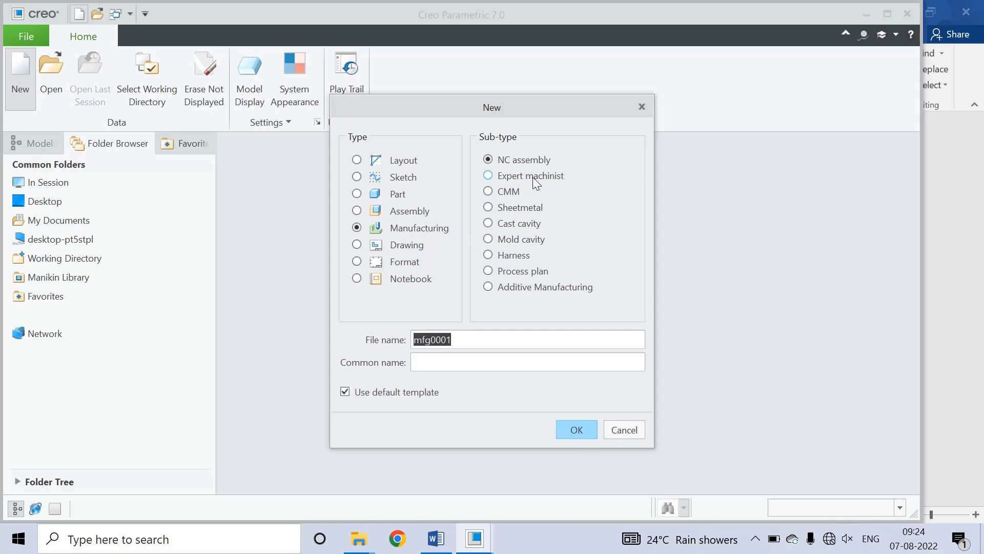
pyautogui.click(375, 392)
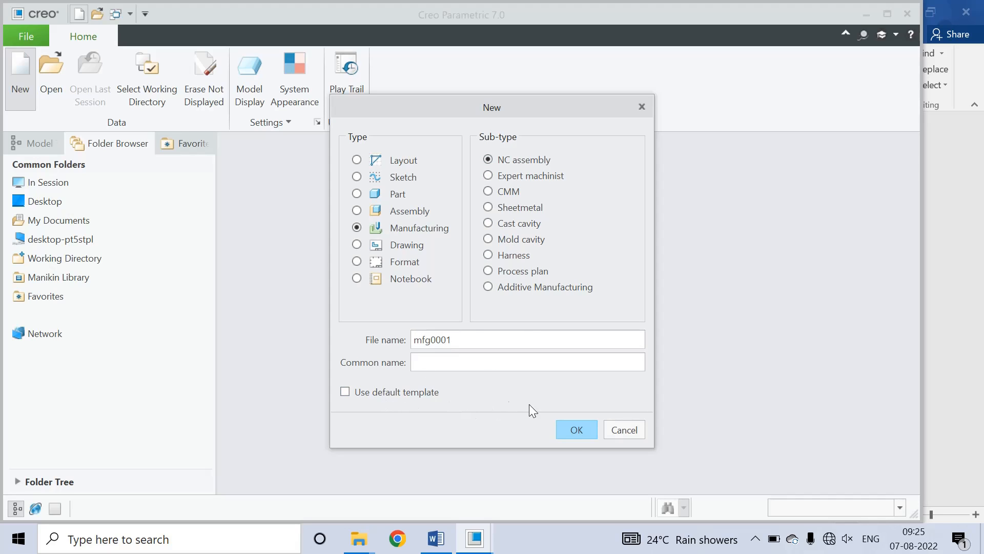
pyautogui.click(578, 430)
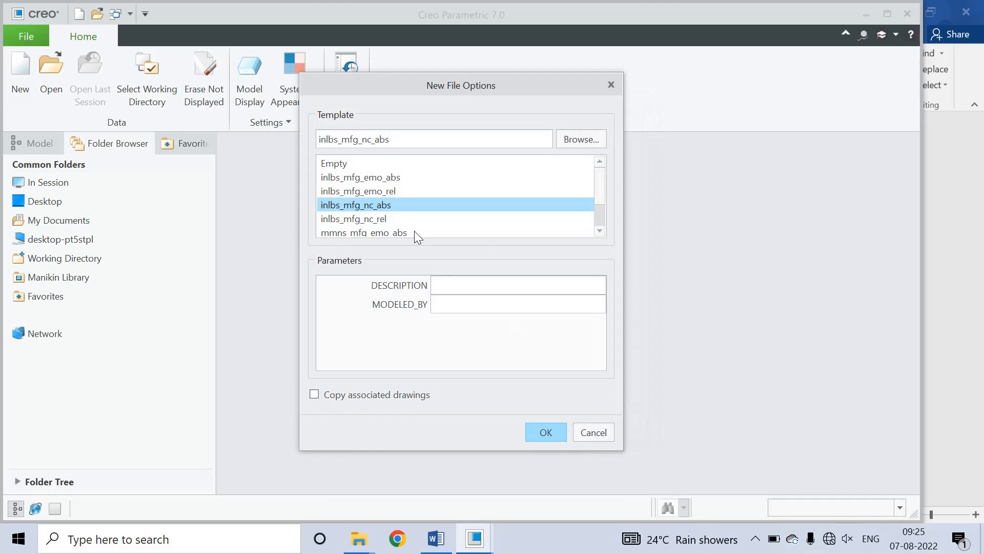
pyautogui.click(599, 231)
pyautogui.click(599, 231)
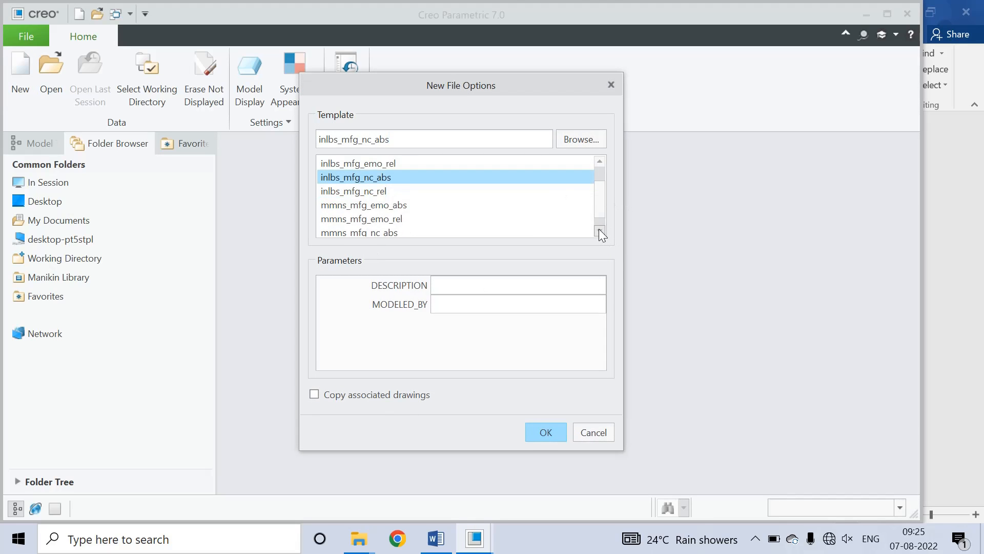
pyautogui.click(600, 231)
pyautogui.click(374, 217)
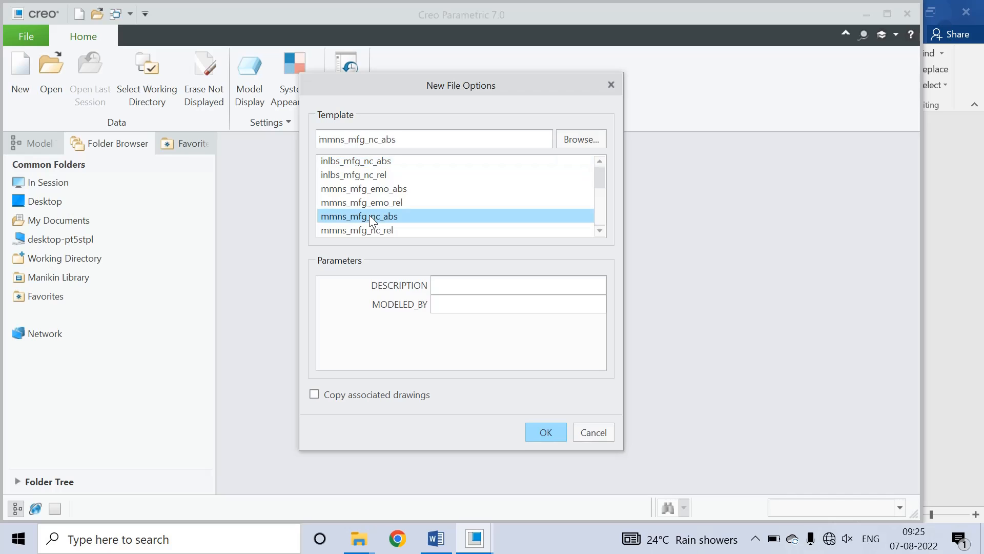
pyautogui.click(546, 433)
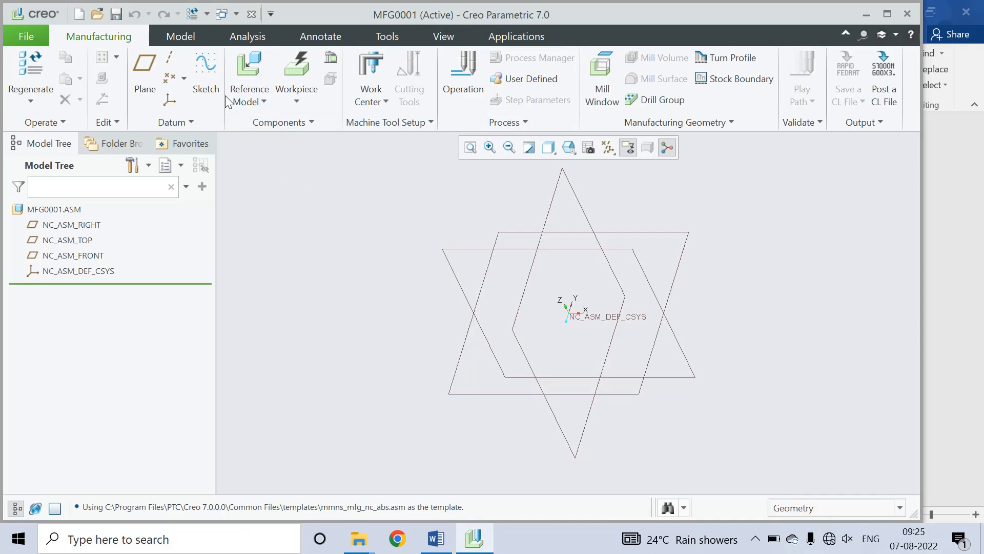
# Step: Assemble prt0001.prt as the reference model using the Default placement constraint
pyautogui.click(263, 99)
pyautogui.click(266, 117)
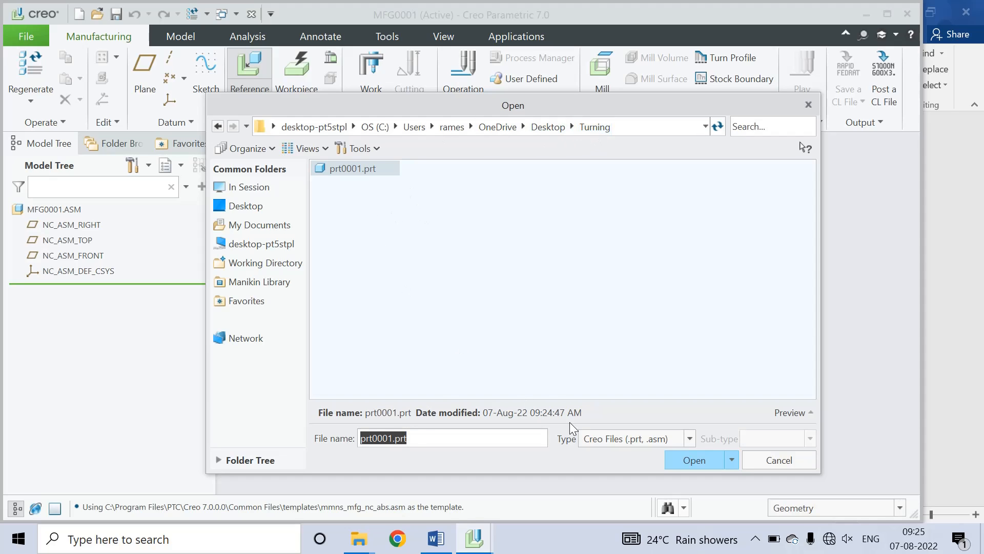
pyautogui.click(693, 460)
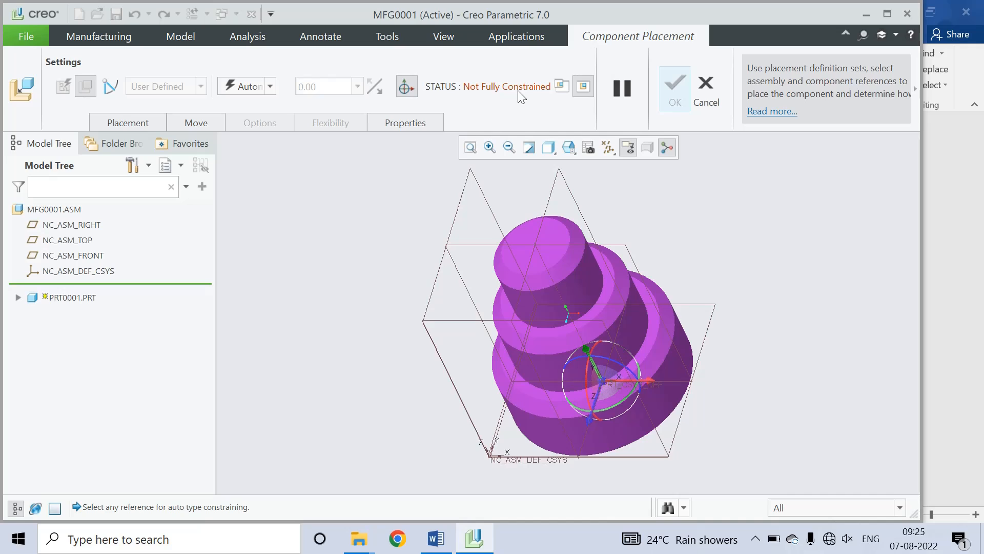
pyautogui.click(271, 86)
pyautogui.click(257, 244)
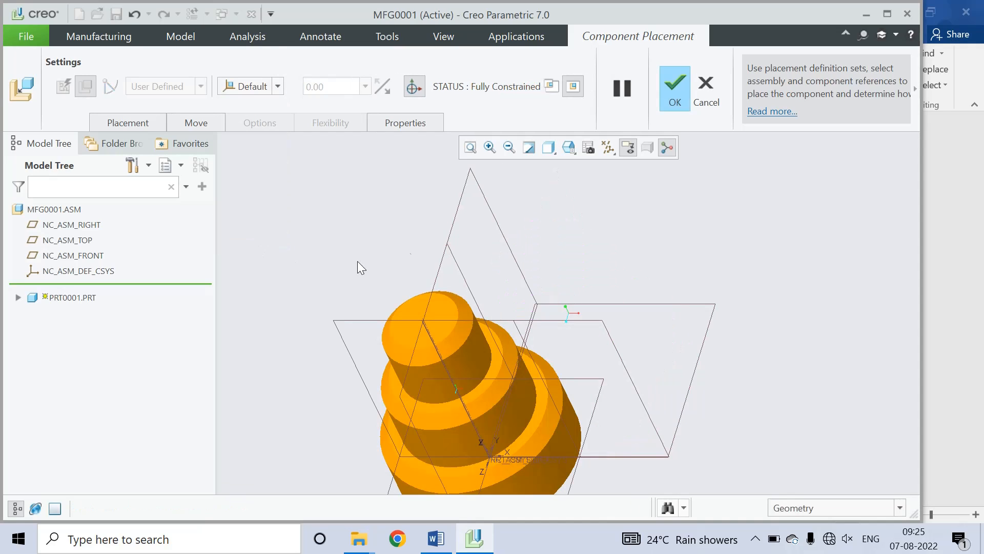
pyautogui.click(680, 87)
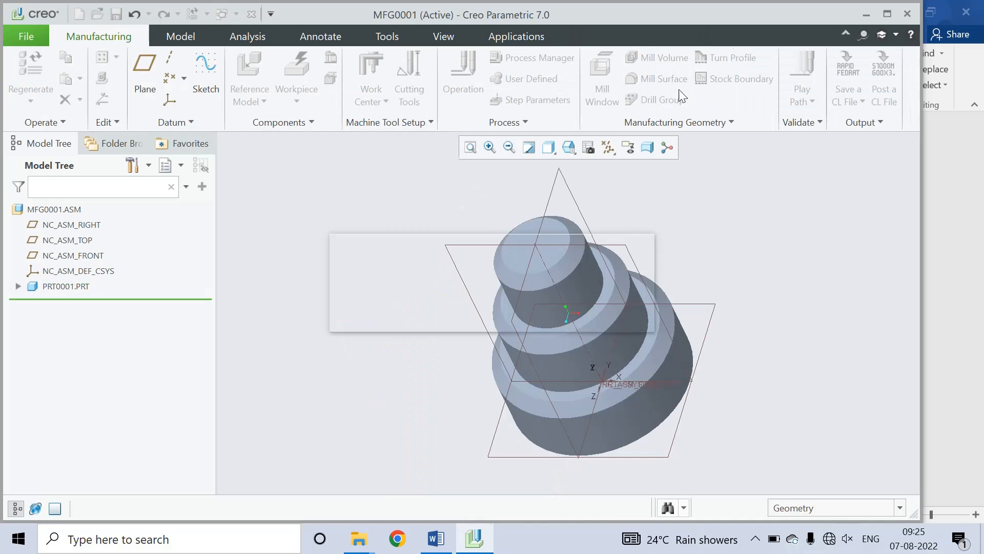
pyautogui.moveTo(679, 272)
pyautogui.mouseDown(button='middle')
pyautogui.moveTo(721, 286)
pyautogui.moveTo(705, 240)
pyautogui.moveTo(705, 255)
pyautogui.moveTo(677, 278)
pyautogui.mouseUp(button='middle')
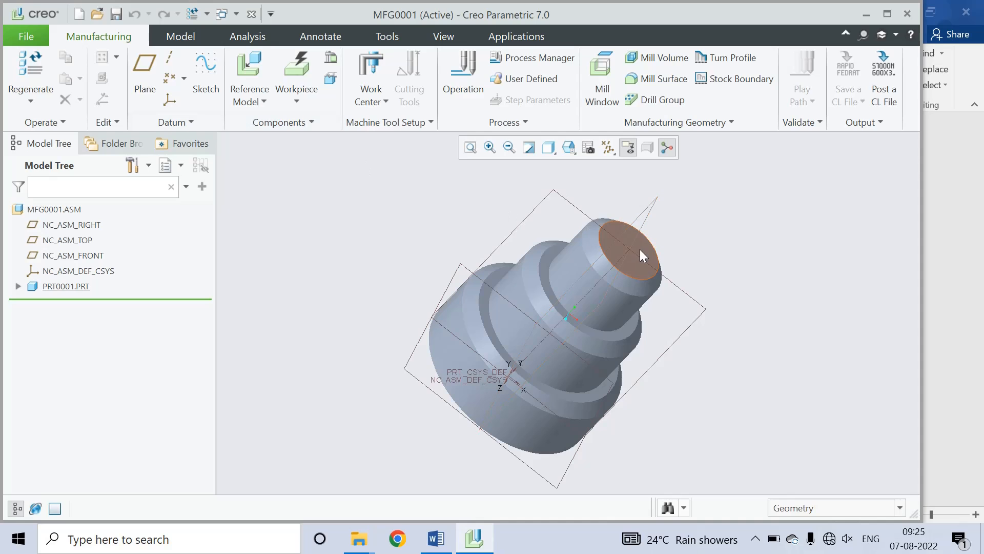
# Step: Switch to Creo, start a coordinate system on the small end face, then discard it
pyautogui.click(436, 539)
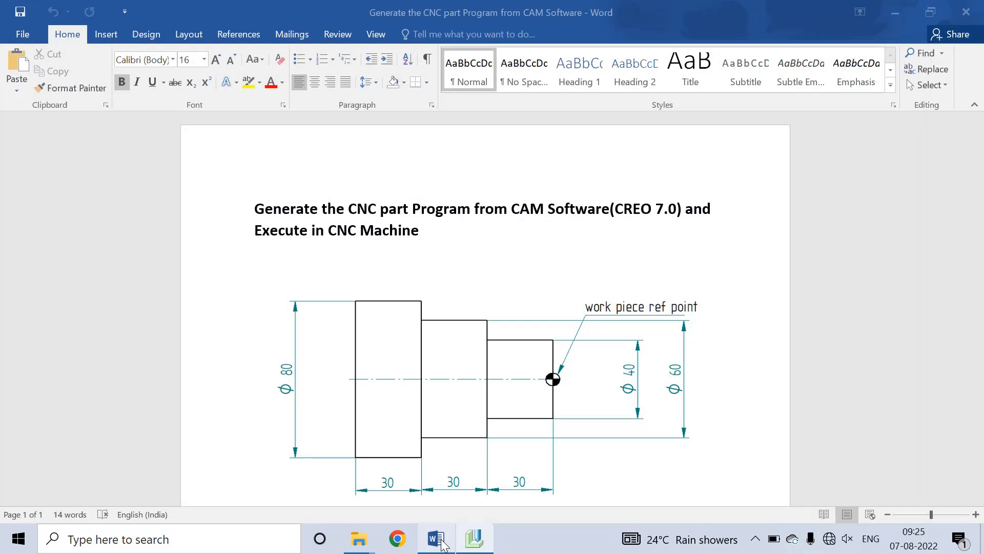
pyautogui.click(474, 538)
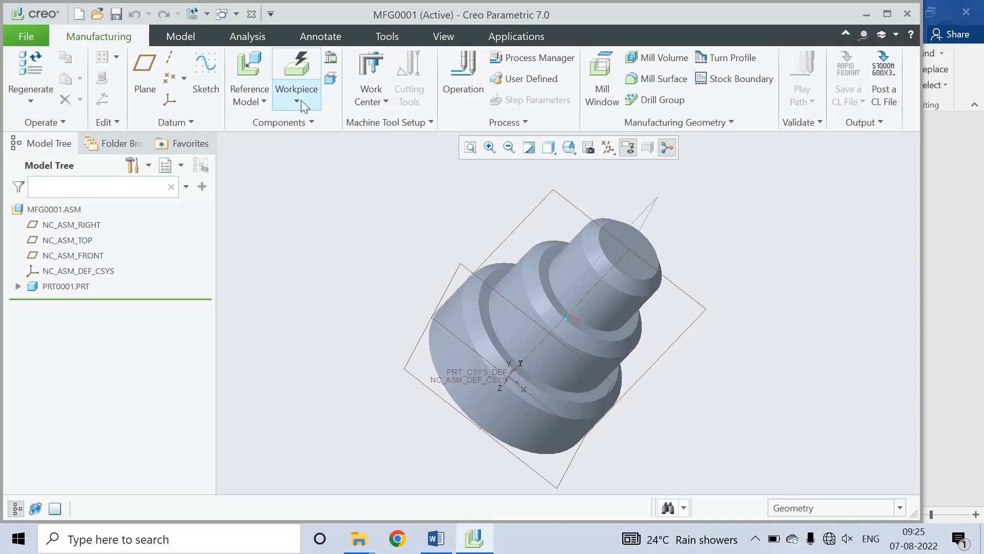
pyautogui.click(170, 100)
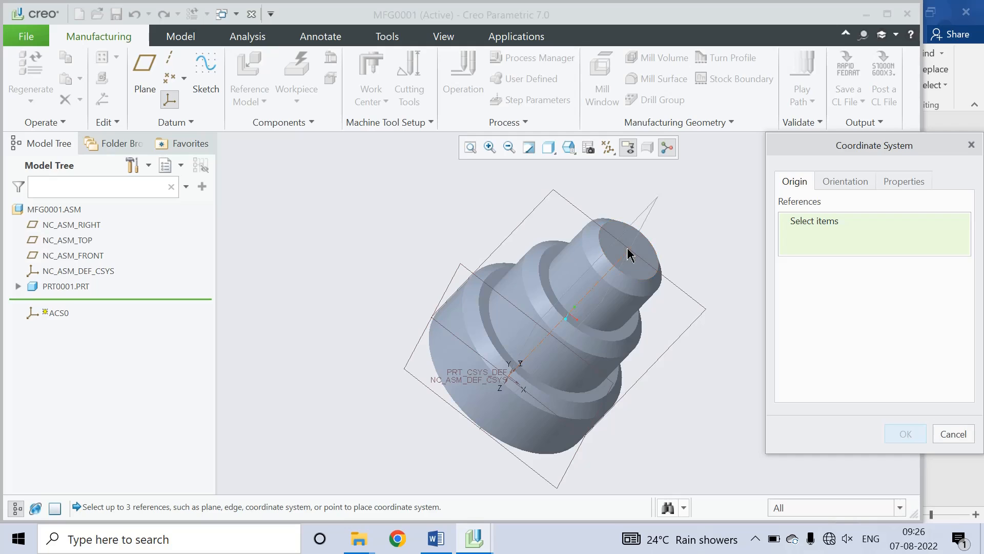
pyautogui.click(631, 254)
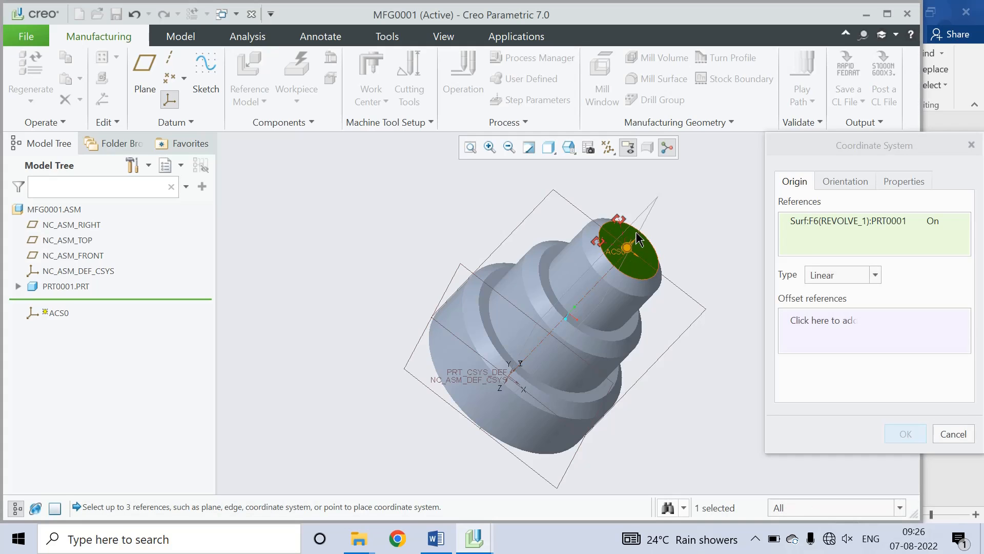
pyautogui.click(604, 249)
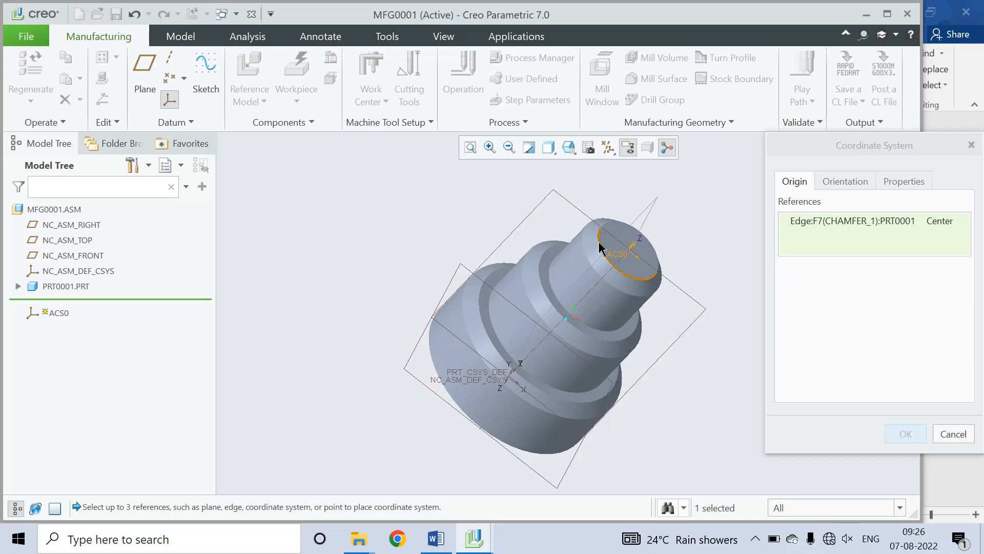
pyautogui.click(955, 434)
pyautogui.click(487, 297)
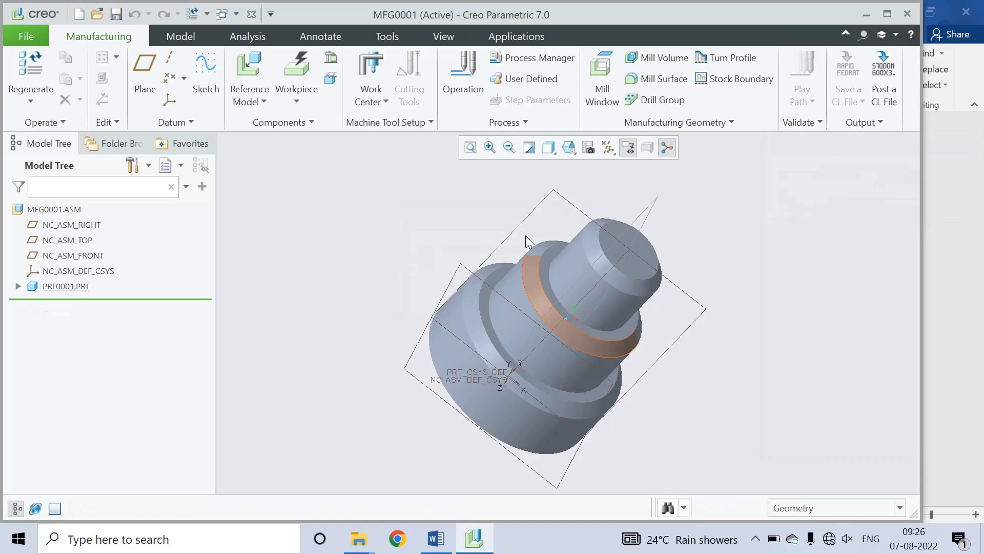
# Step: Place a new coordinate system on the small end face, referenced to NC_ASM_FRONT and NC_ASM_RIGHT
pyautogui.click(168, 99)
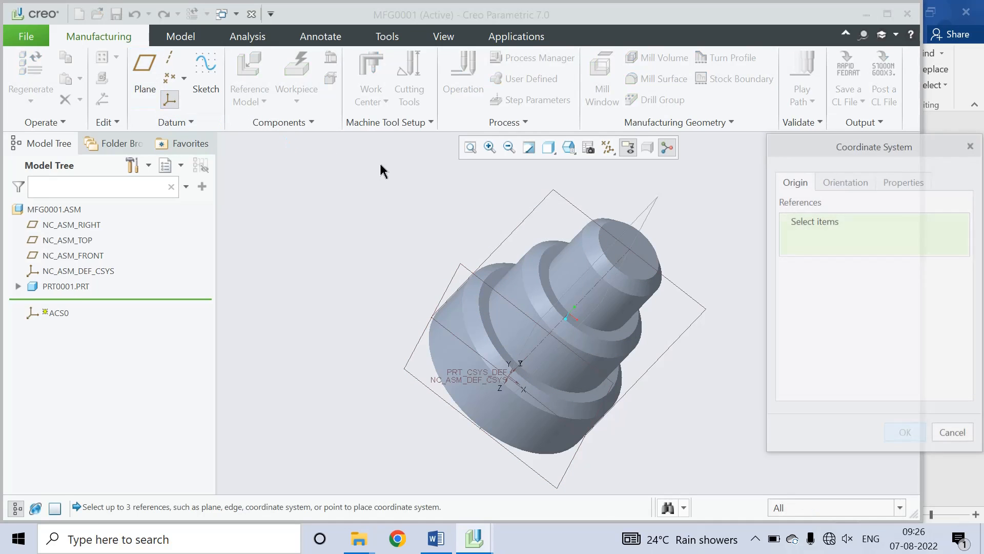
pyautogui.click(626, 250)
pyautogui.click(626, 249)
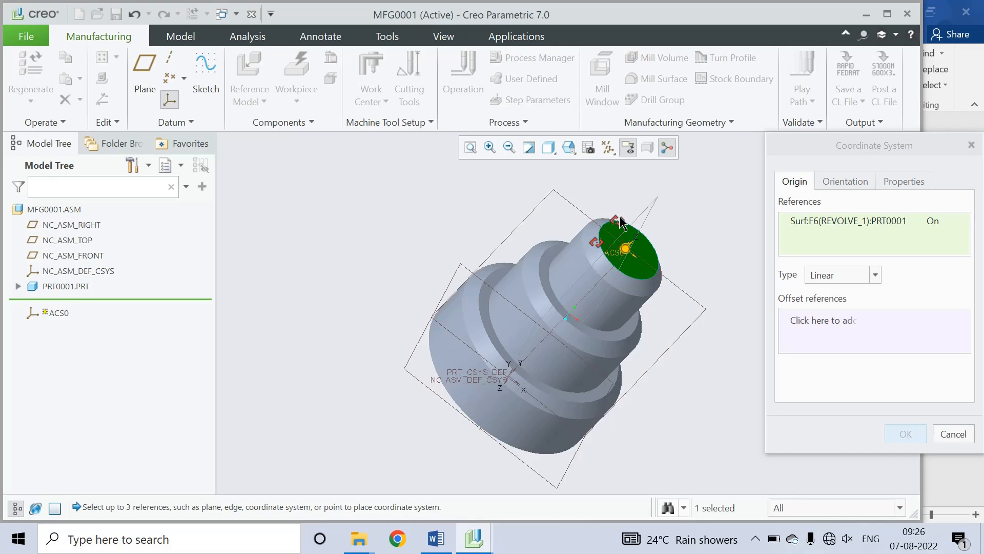
pyautogui.scroll(5, 613, 236)
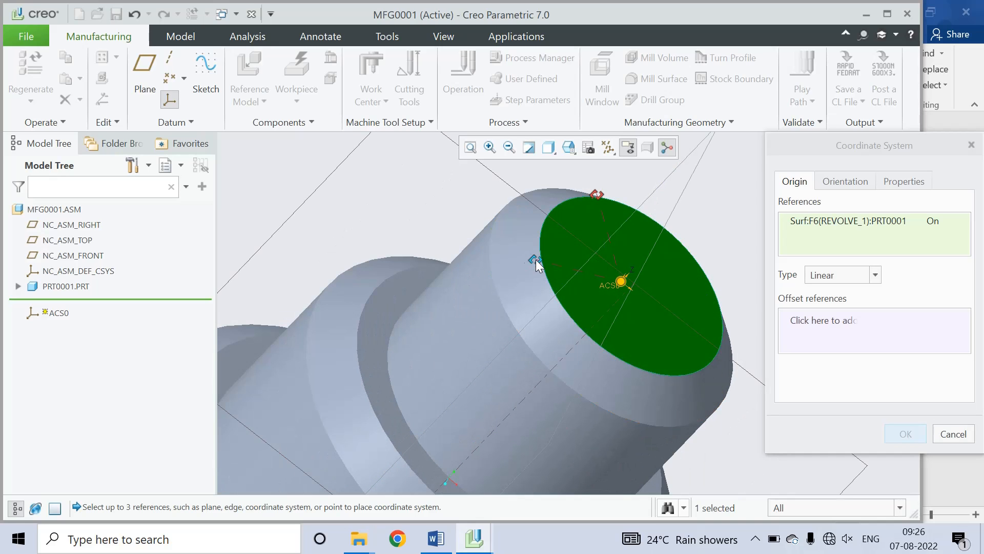
pyautogui.moveTo(533, 260); pyautogui.dragTo(506, 182)
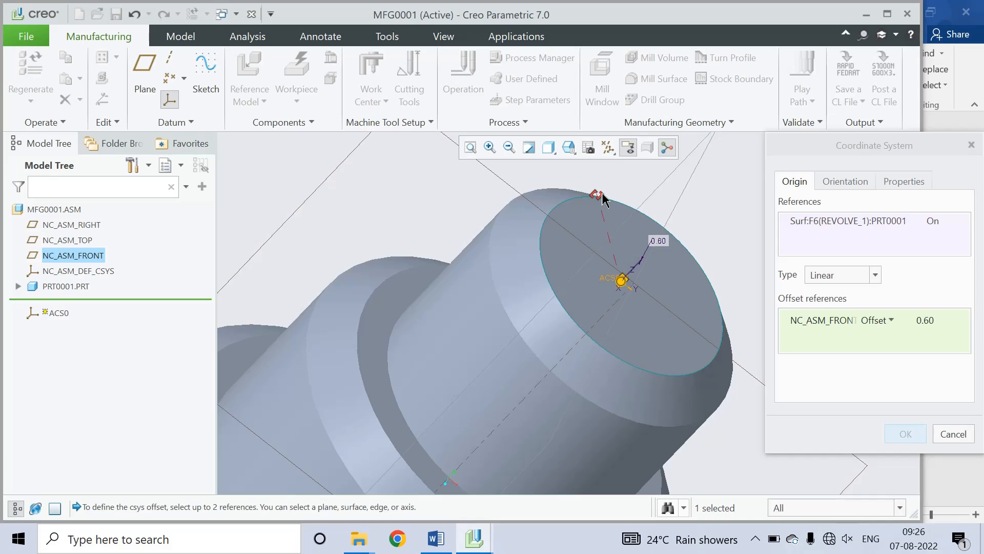
pyautogui.moveTo(598, 193); pyautogui.dragTo(673, 185)
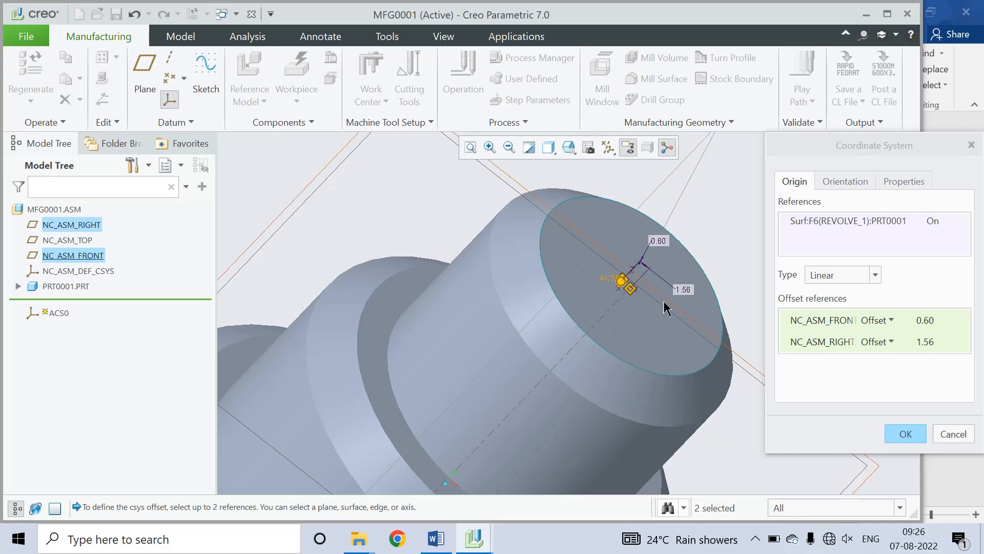
# Step: Set both datum-plane offsets to 0 and finish coordinate system ACS0
pyautogui.doubleClick(662, 243)
pyautogui.write('0')
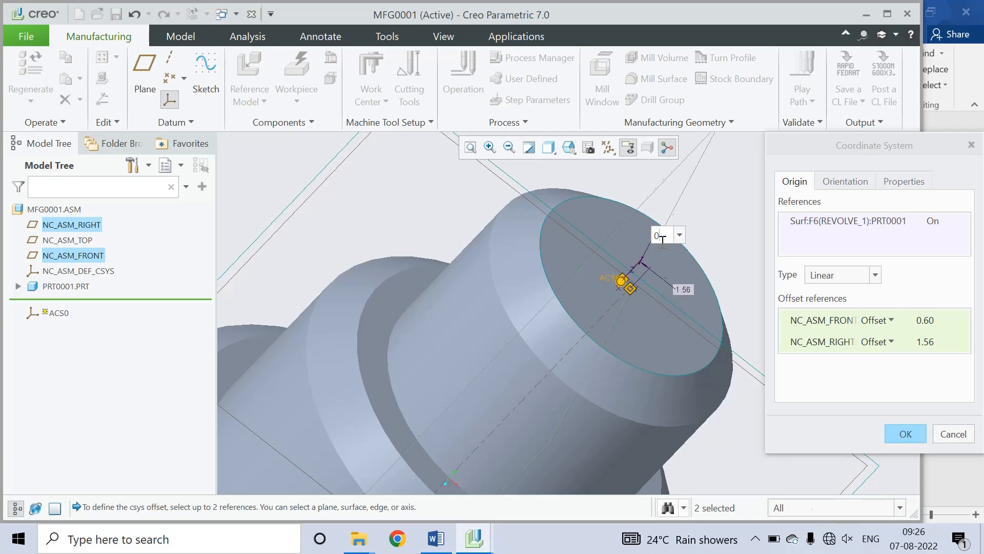
pyautogui.press('Return')
pyautogui.doubleClick(686, 290)
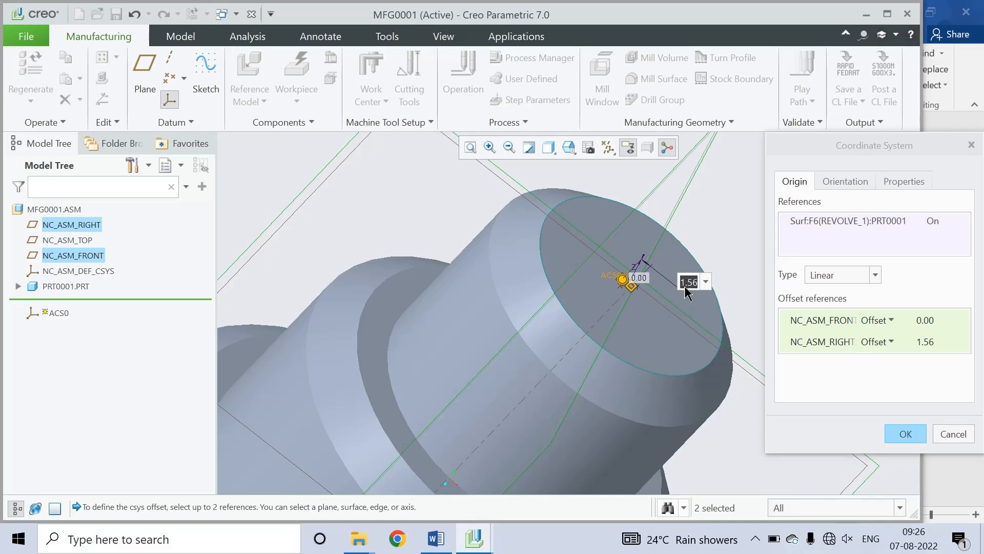
pyautogui.write('0')
pyautogui.press('Return')
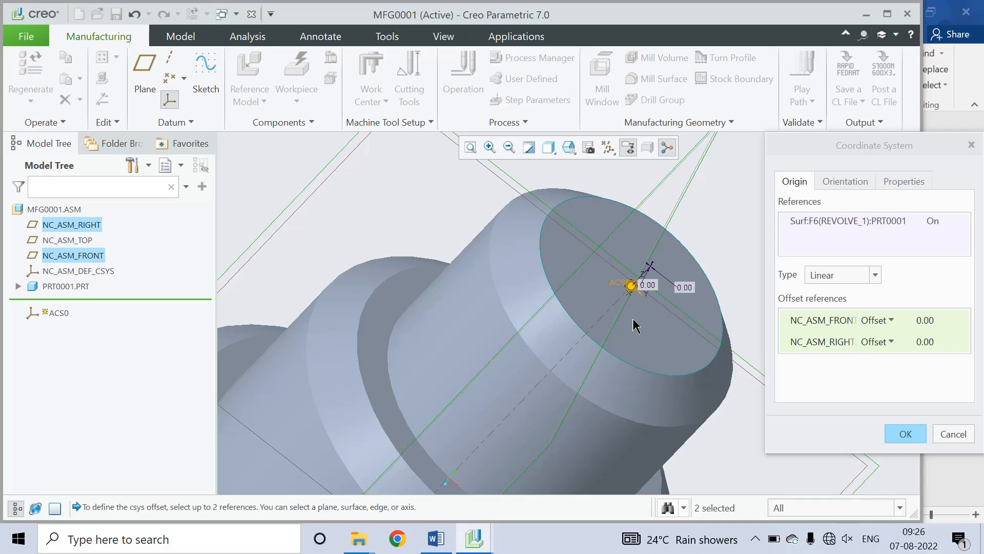
pyautogui.click(905, 434)
pyautogui.scroll(5, 634, 301)
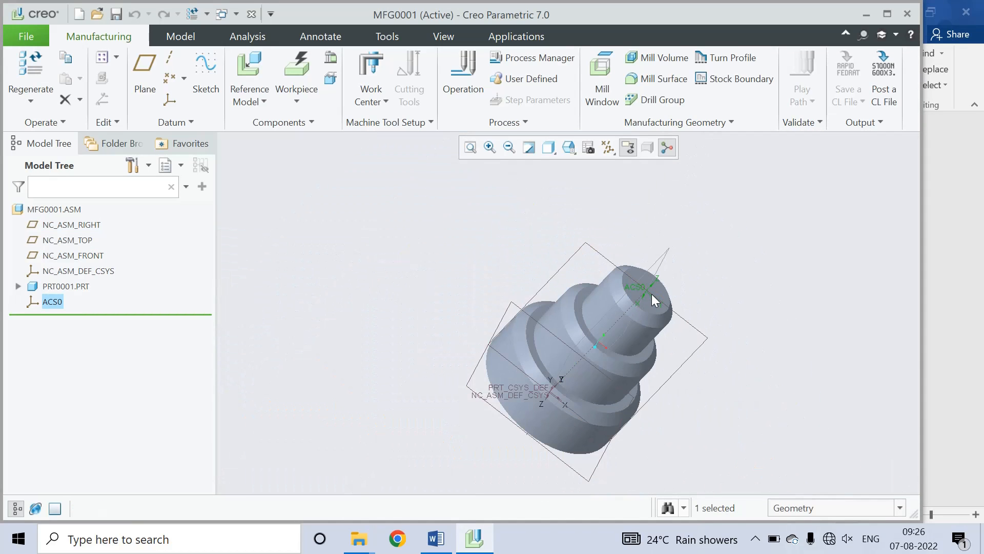
# Step: Create automatic round workpiece MFG0001_WRK_01 around the shaft with ACS0 as origin
pyautogui.moveTo(673, 294)
pyautogui.mouseDown(button='middle')
pyautogui.moveTo(741, 332)
pyautogui.moveTo(740, 345)
pyautogui.moveTo(723, 363)
pyautogui.moveTo(696, 365)
pyautogui.moveTo(625, 345)
pyautogui.moveTo(602, 371)
pyautogui.moveTo(629, 415)
pyautogui.moveTo(578, 400)
pyautogui.moveTo(577, 443)
pyautogui.moveTo(655, 429)
pyautogui.moveTo(628, 389)
pyautogui.mouseUp(button='middle')
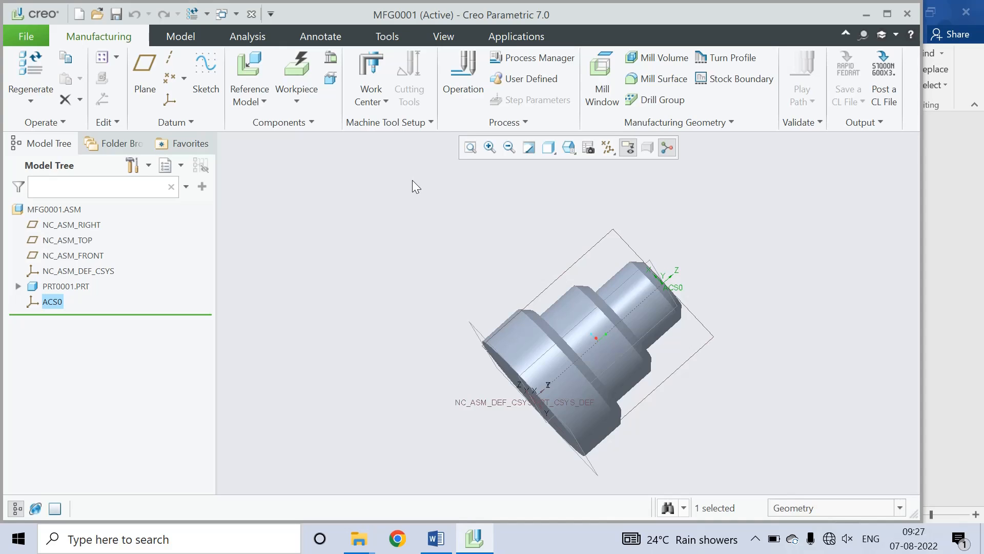
pyautogui.click(298, 101)
pyautogui.click(316, 123)
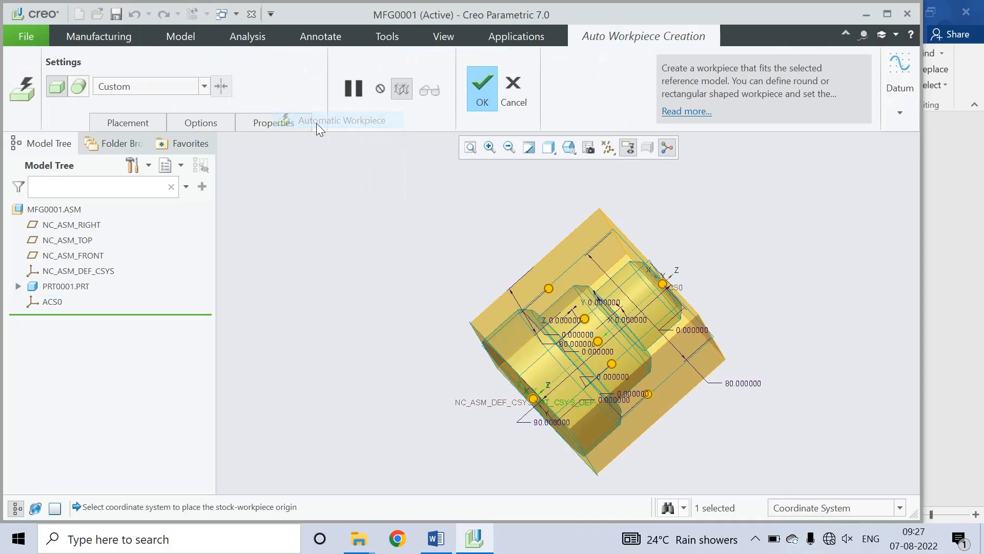
pyautogui.click(662, 273)
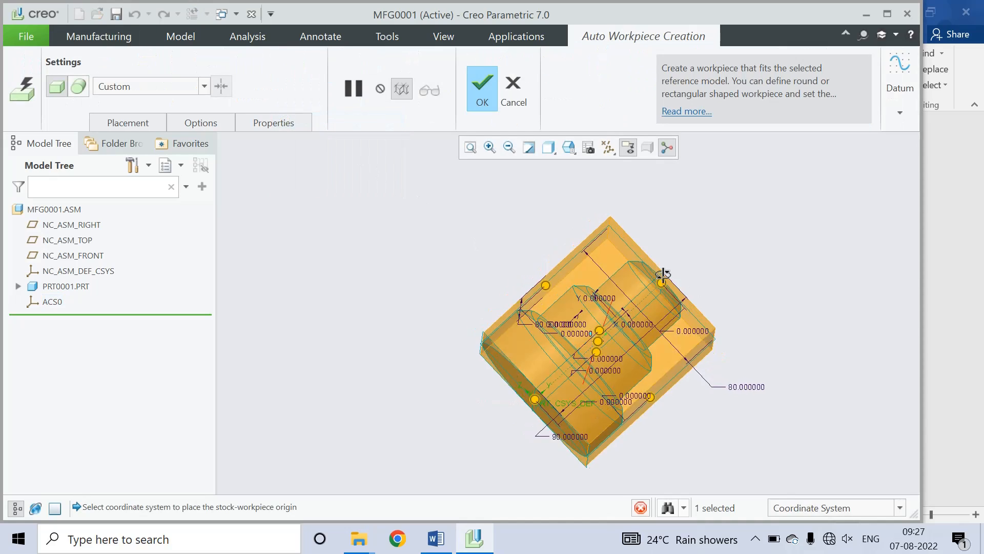
pyautogui.moveTo(662, 273); pyautogui.dragTo(656, 234, button='middle')
pyautogui.moveTo(631, 231)
pyautogui.mouseDown(button='middle')
pyautogui.moveTo(681, 226)
pyautogui.moveTo(611, 201)
pyautogui.moveTo(635, 215)
pyautogui.mouseUp(button='middle')
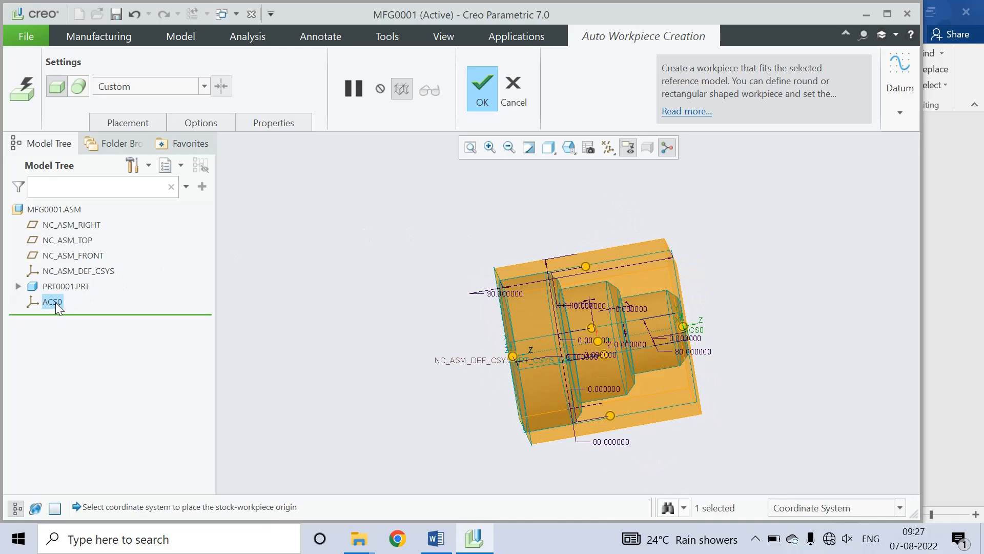
pyautogui.click(75, 85)
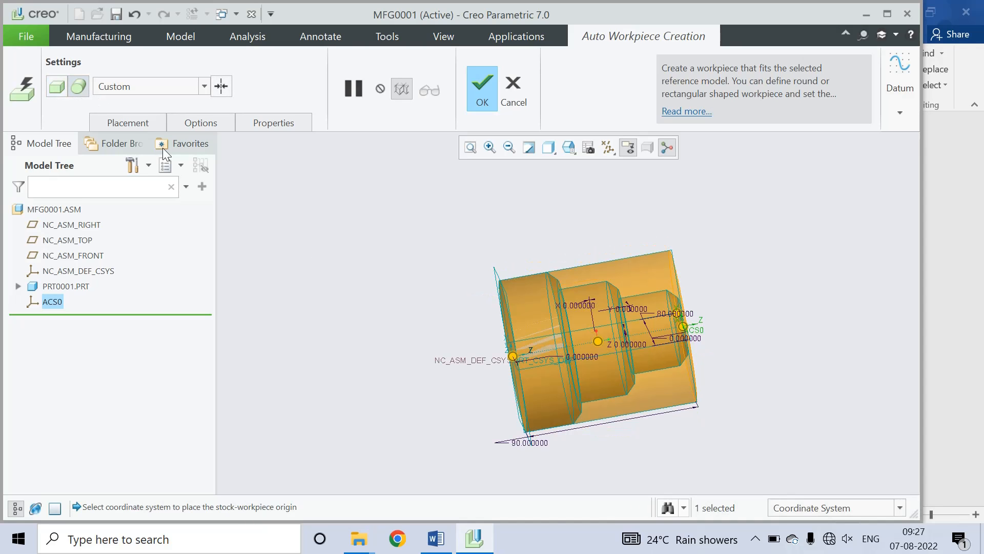
pyautogui.moveTo(699, 319); pyautogui.dragTo(674, 341, button='middle')
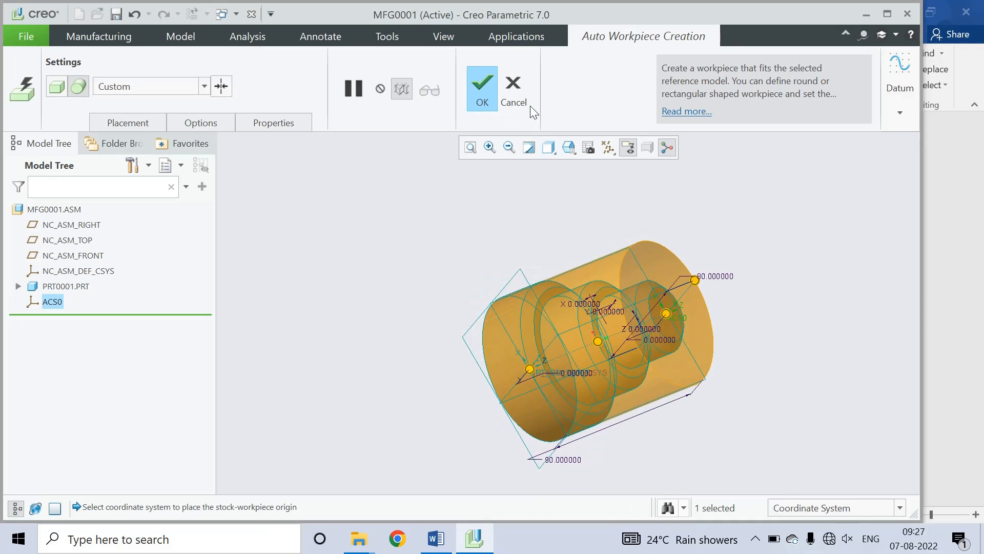
pyautogui.click(484, 90)
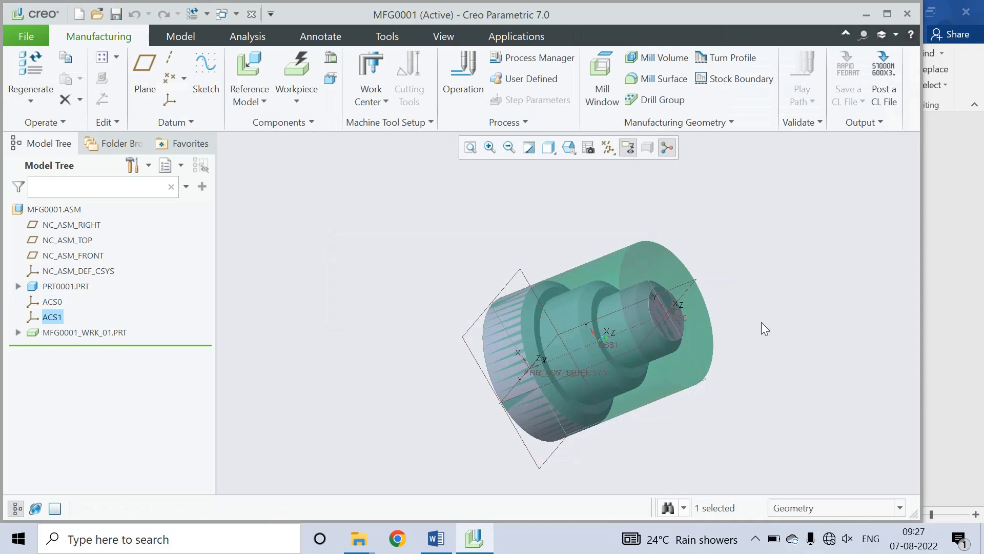
pyautogui.moveTo(648, 259); pyautogui.dragTo(732, 312, button='middle')
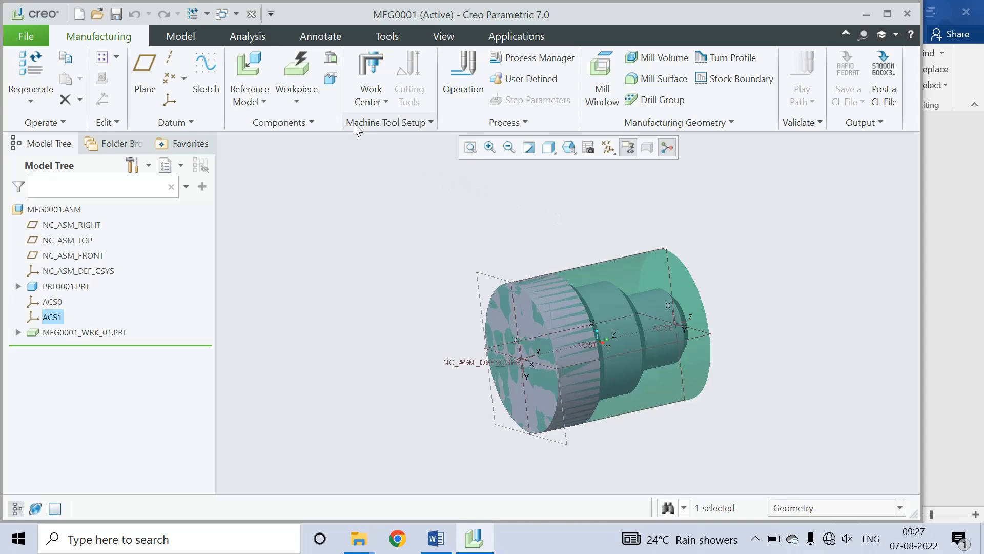
# Step: Add lathe work center LATHE01 with its default settings
pyautogui.click(386, 103)
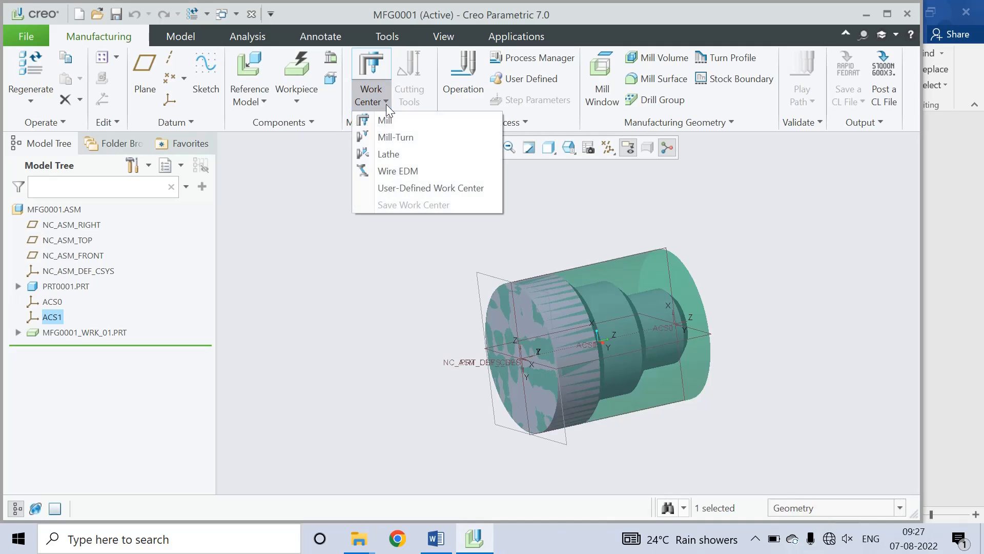
pyautogui.click(392, 154)
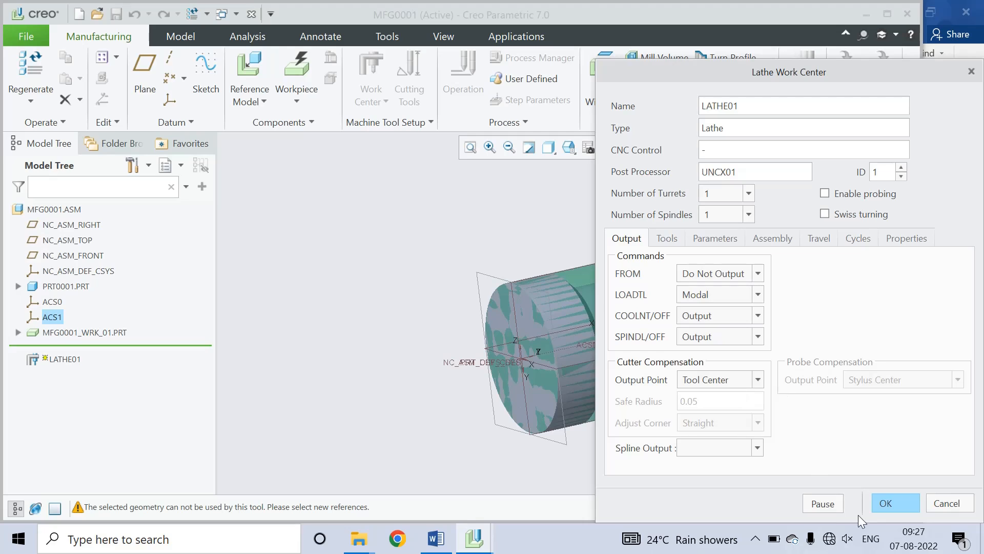
pyautogui.click(894, 503)
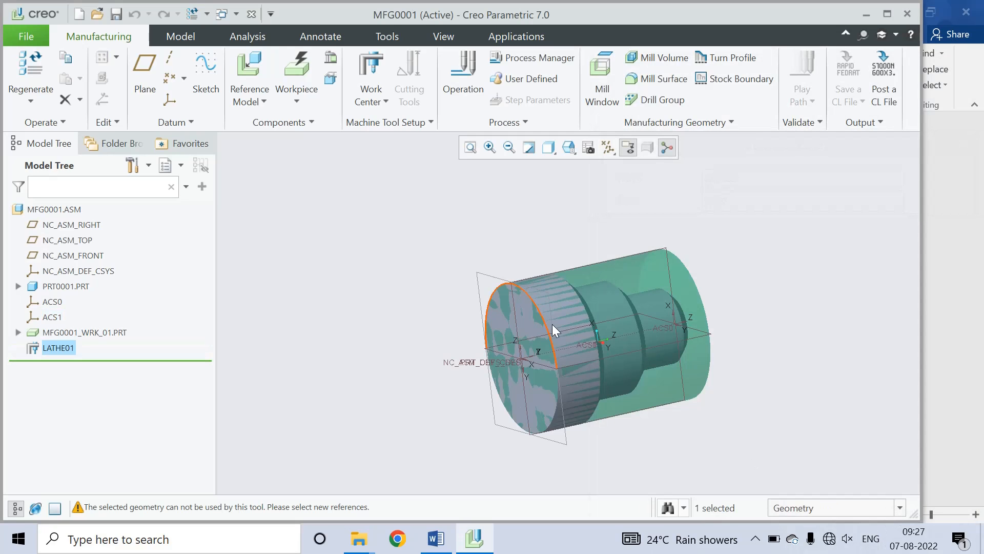
# Step: Create machining operation OP010 using ACS0 as its coordinate system
pyautogui.click(459, 94)
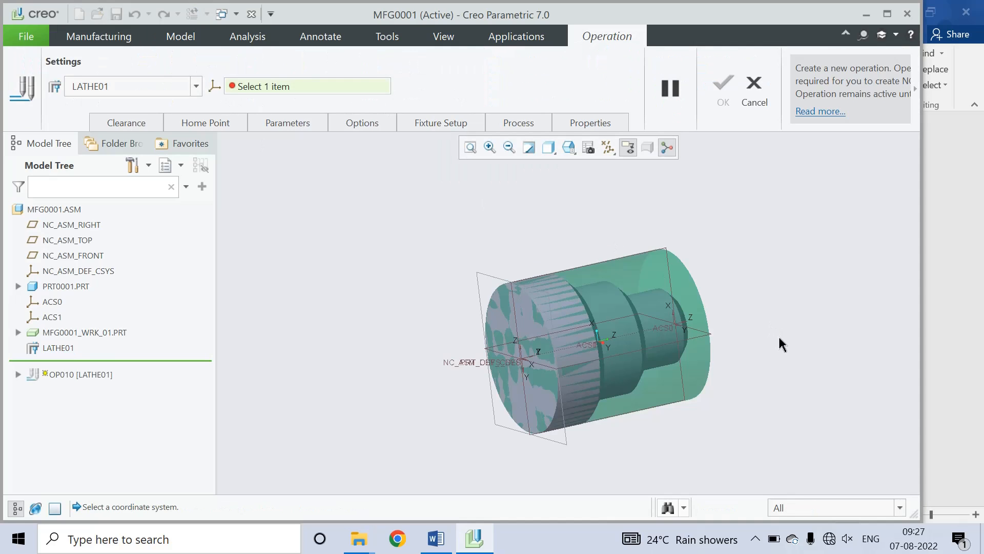
pyautogui.moveTo(778, 336); pyautogui.dragTo(737, 387, button='middle')
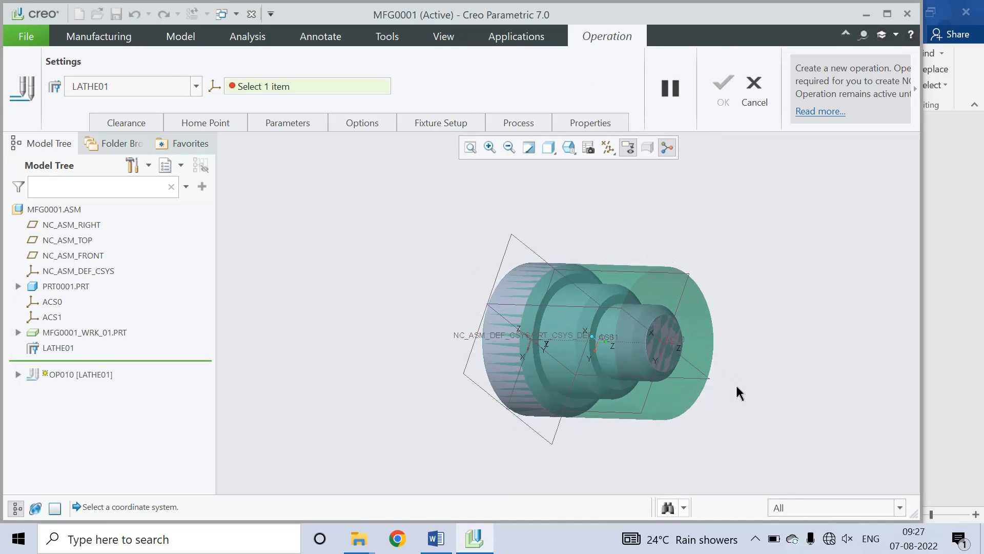
pyautogui.click(679, 345)
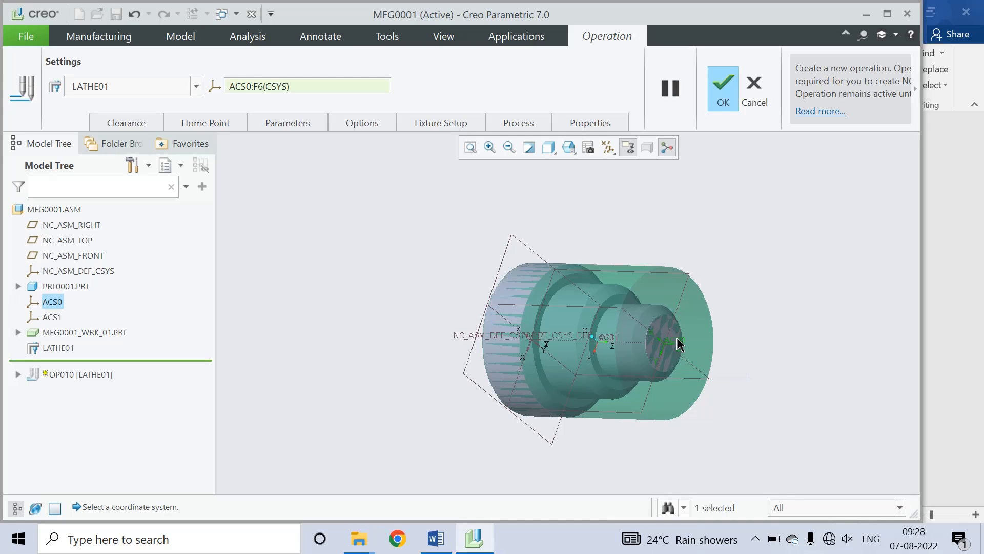
pyautogui.click(722, 87)
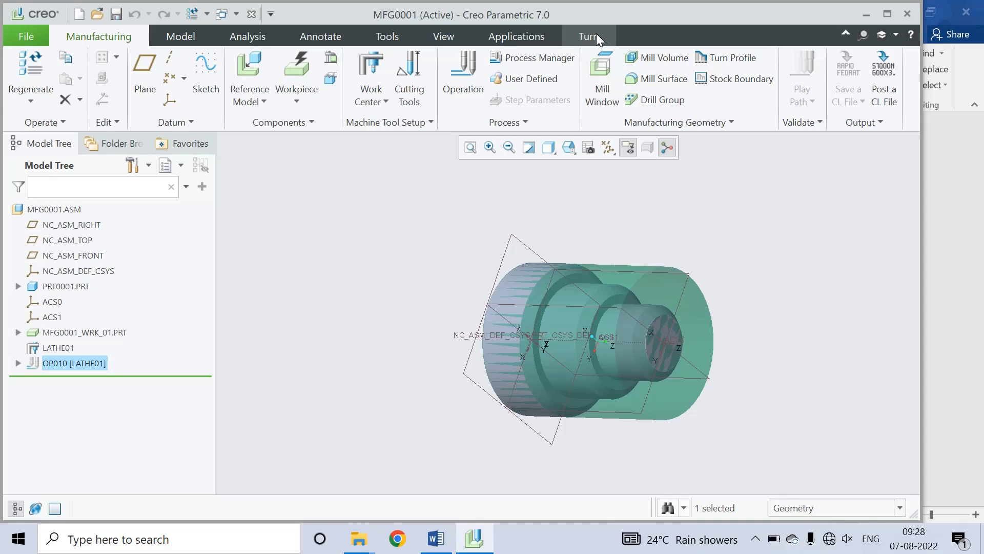
pyautogui.click(756, 539)
pyautogui.click(756, 507)
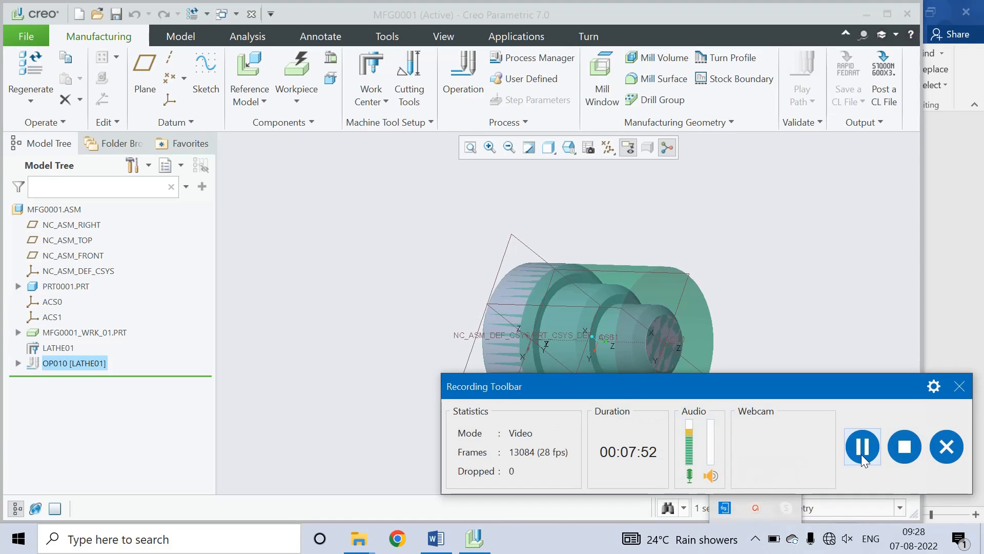
# Step: Show the Turn tab's turning commands and orbit the lathe part to a side view
pyautogui.moveTo(865, 387); pyautogui.dragTo(865, 508)
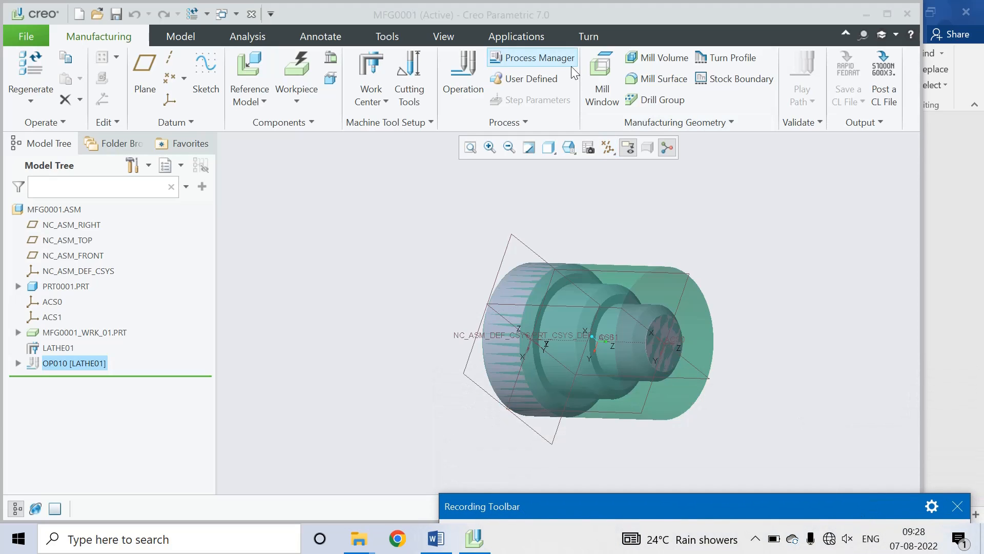
pyautogui.click(587, 32)
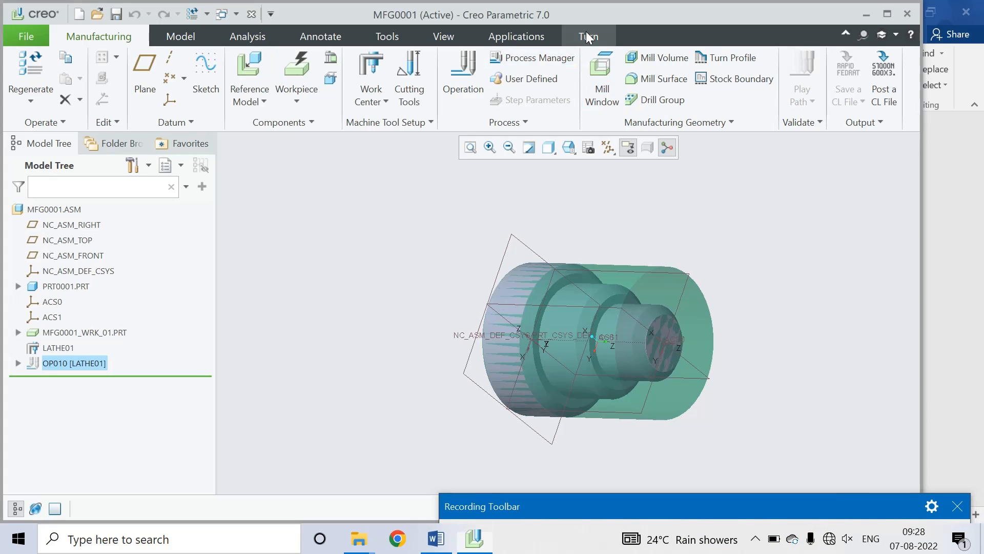
pyautogui.moveTo(823, 501); pyautogui.dragTo(851, 553)
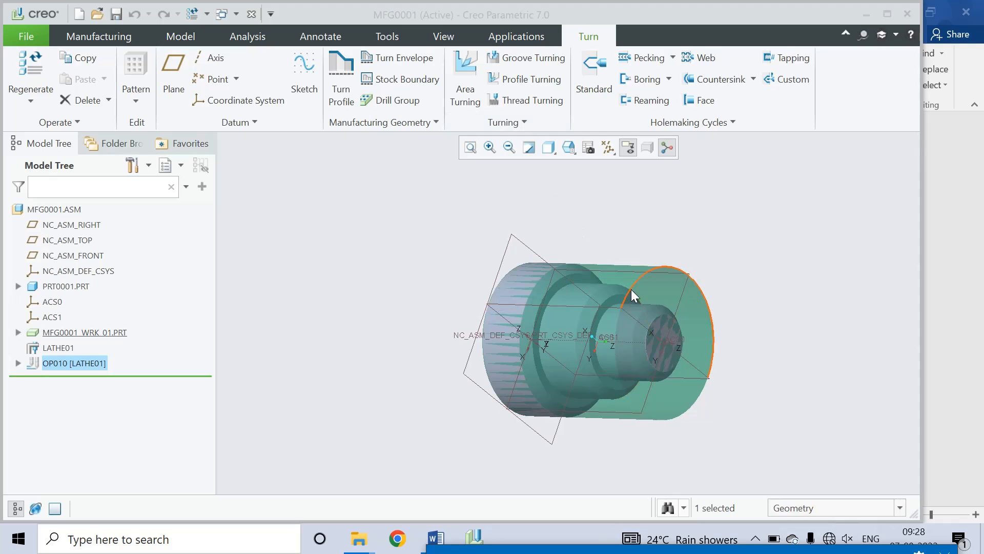
pyautogui.moveTo(631, 289)
pyautogui.mouseDown(button='middle')
pyautogui.moveTo(736, 250)
pyautogui.moveTo(747, 275)
pyautogui.moveTo(729, 266)
pyautogui.moveTo(738, 242)
pyautogui.moveTo(723, 246)
pyautogui.mouseUp(button='middle')
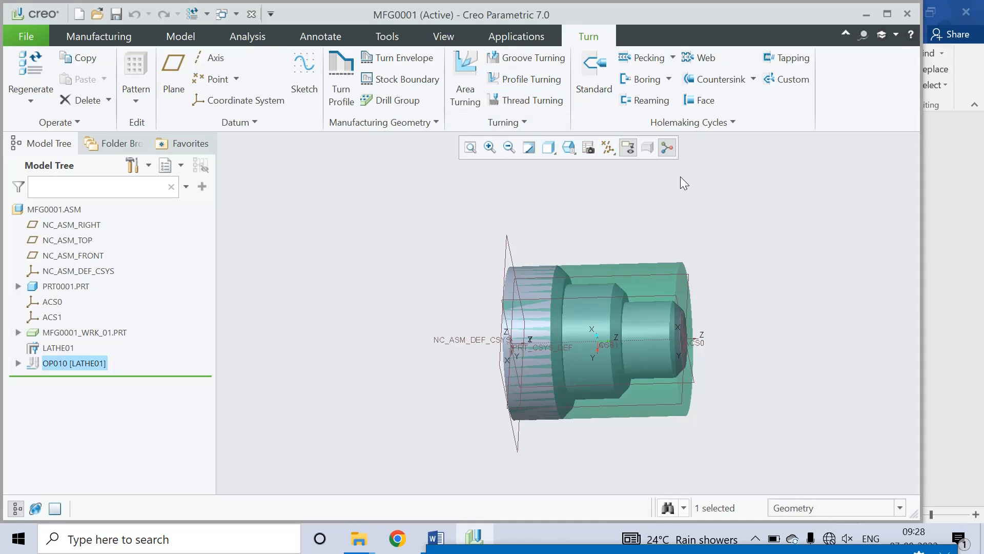
pyautogui.moveTo(694, 208); pyautogui.dragTo(674, 229, button='middle')
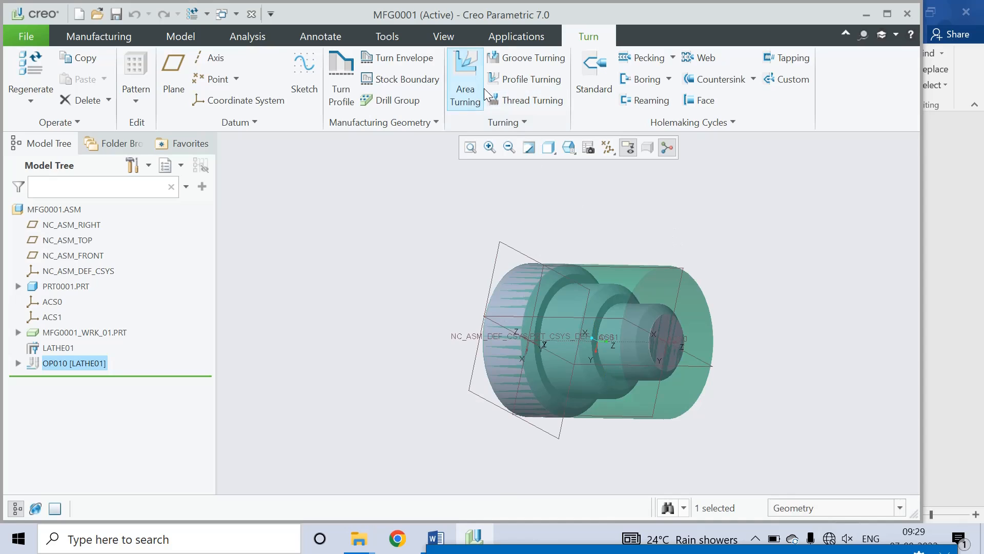
# Step: Start Area Turning and define new turning tool T0001 with a 1 mm nose radius
pyautogui.click(471, 75)
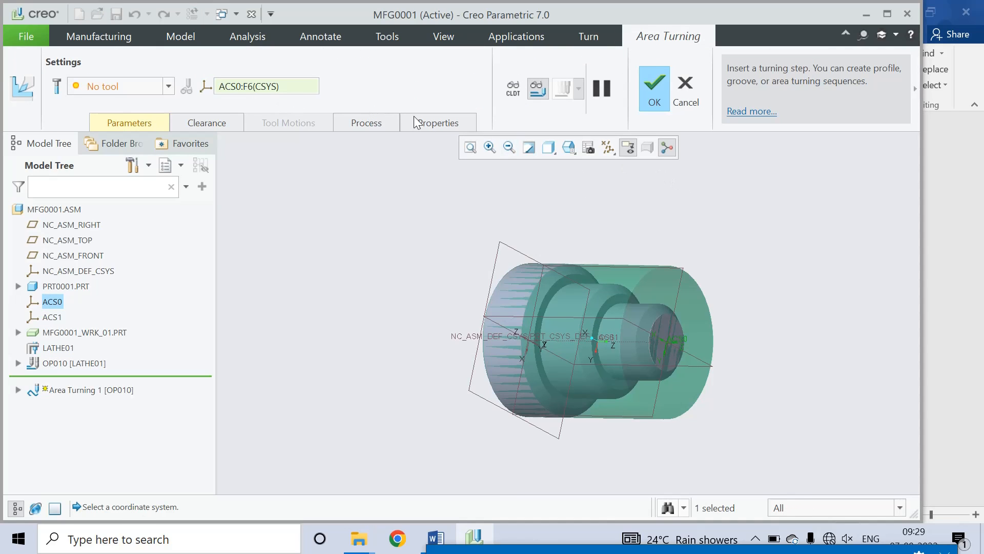
pyautogui.click(167, 85)
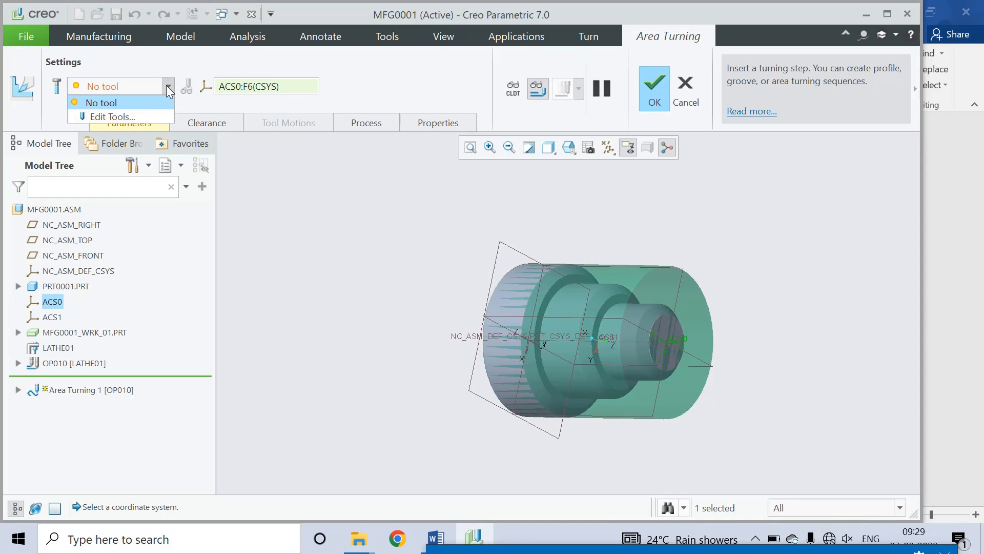
pyautogui.click(136, 117)
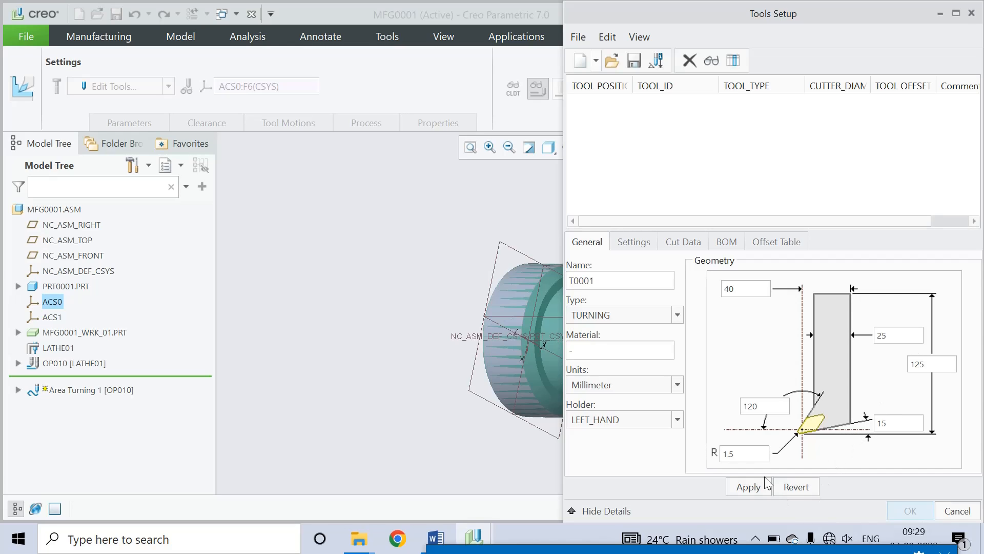
pyautogui.doubleClick(740, 456)
pyautogui.write('1')
pyautogui.click(752, 488)
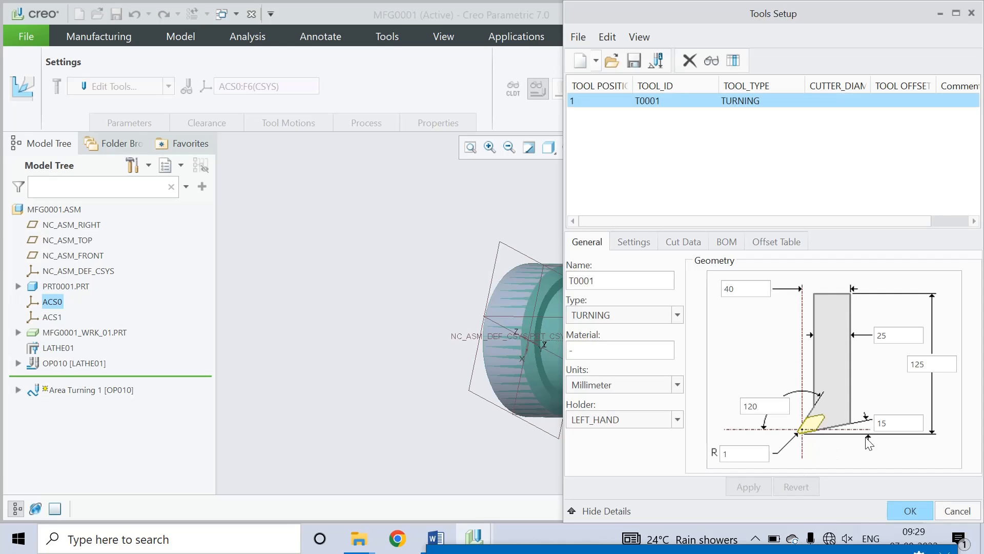
pyautogui.click(910, 511)
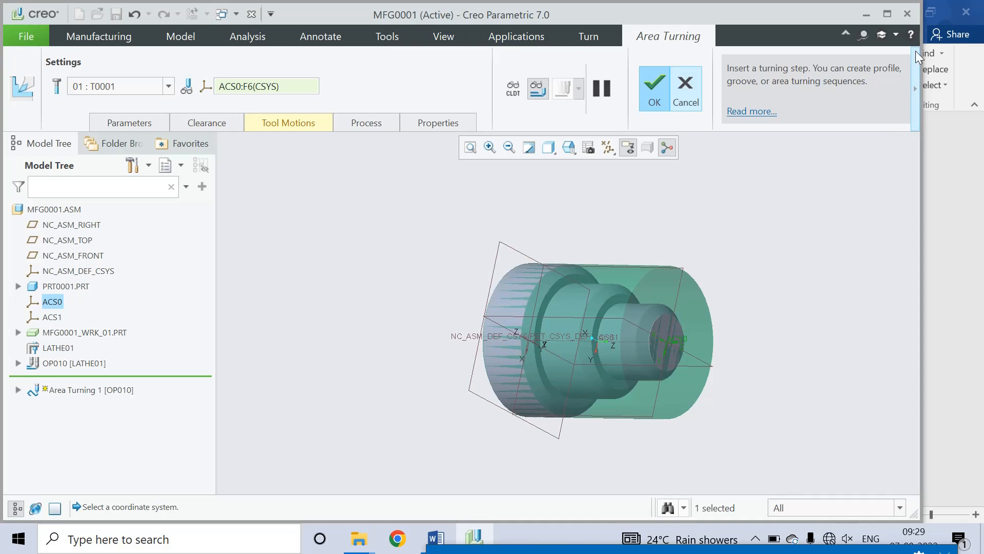
pyautogui.moveTo(920, 80); pyautogui.dragTo(979, 82)
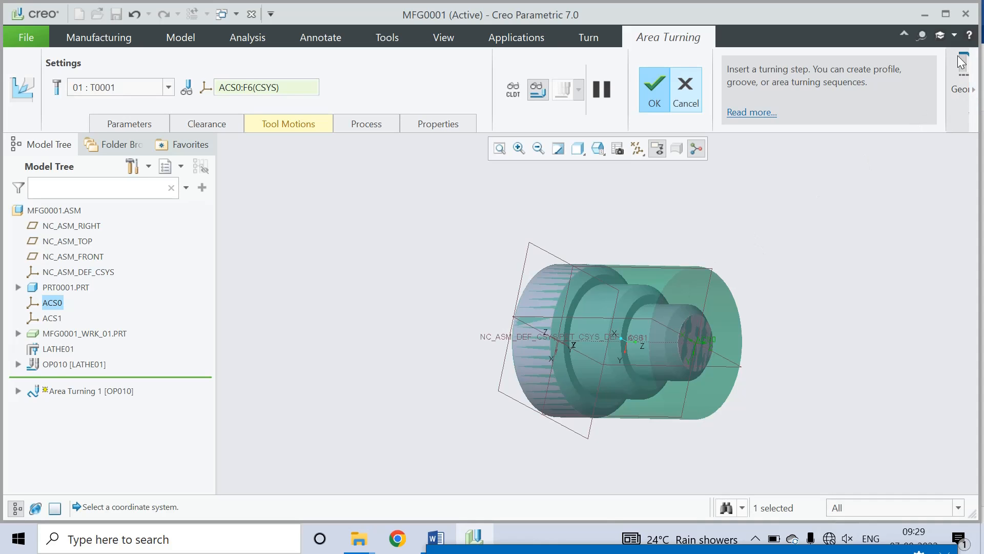
# Step: Maximize Creo, add Turn Profile 1, and set it to use an internal sketch
pyautogui.click(947, 15)
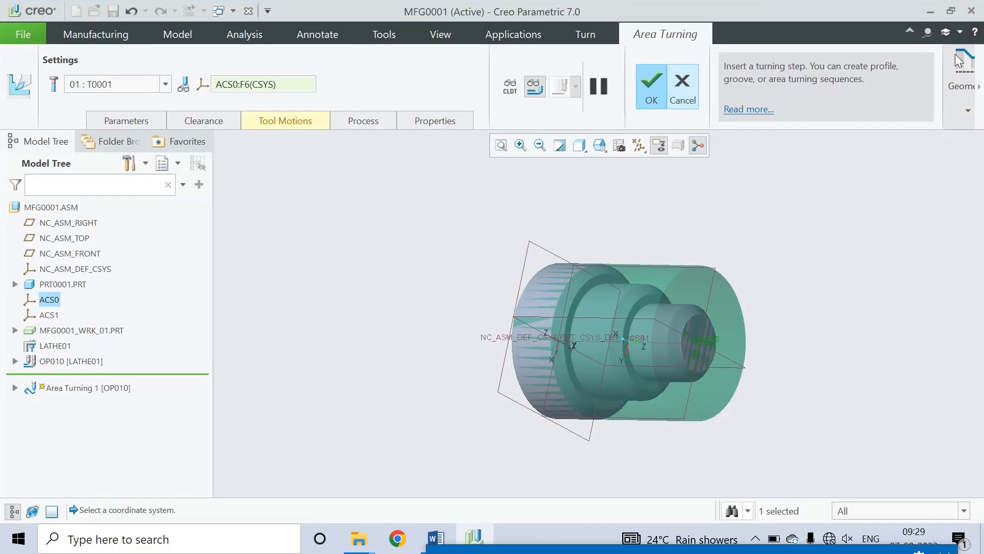
pyautogui.click(969, 114)
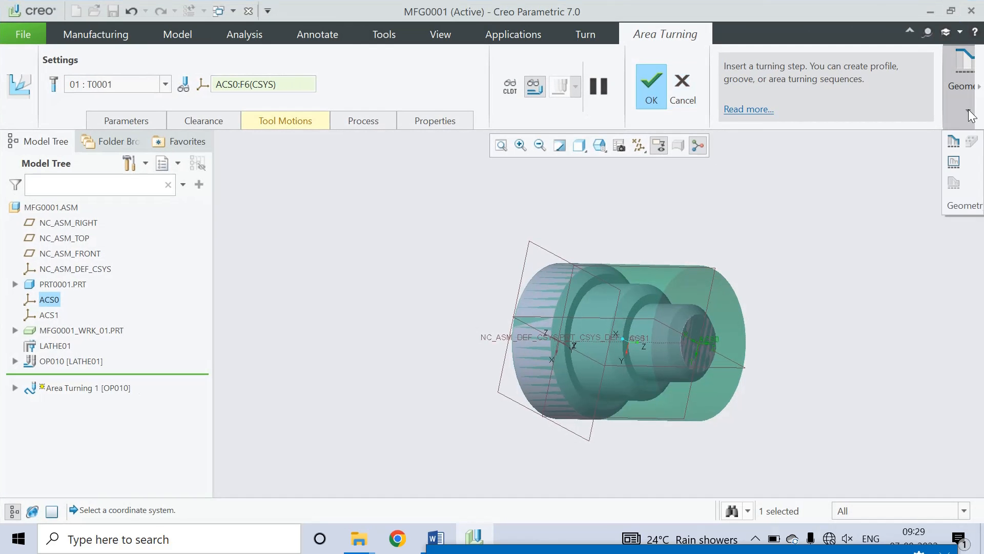
pyautogui.click(954, 141)
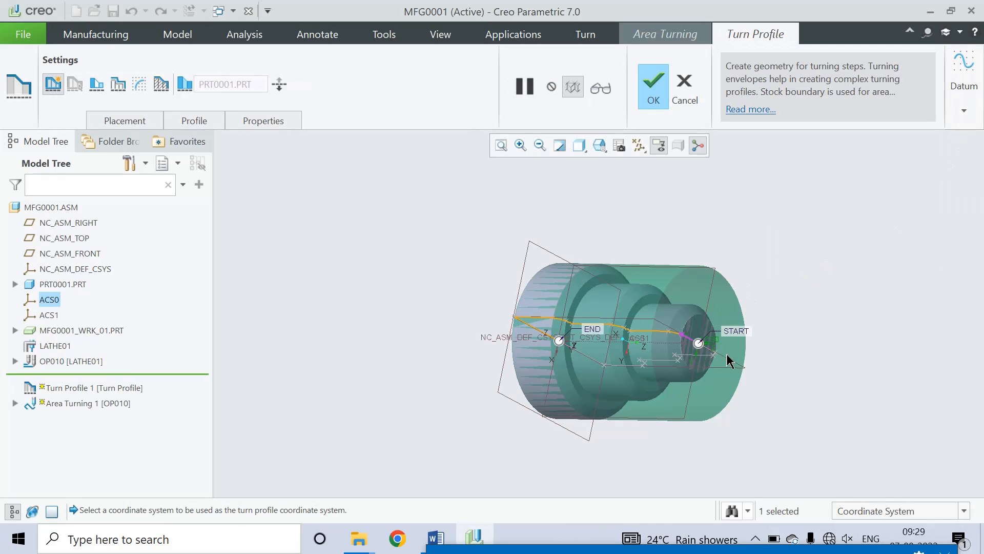
pyautogui.moveTo(746, 389); pyautogui.dragTo(786, 340, button='middle')
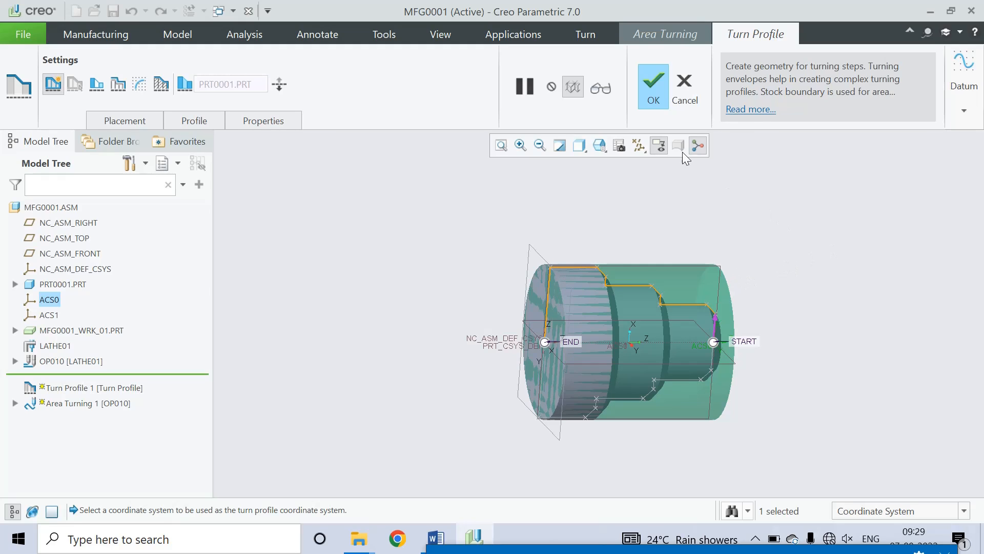
pyautogui.click(139, 84)
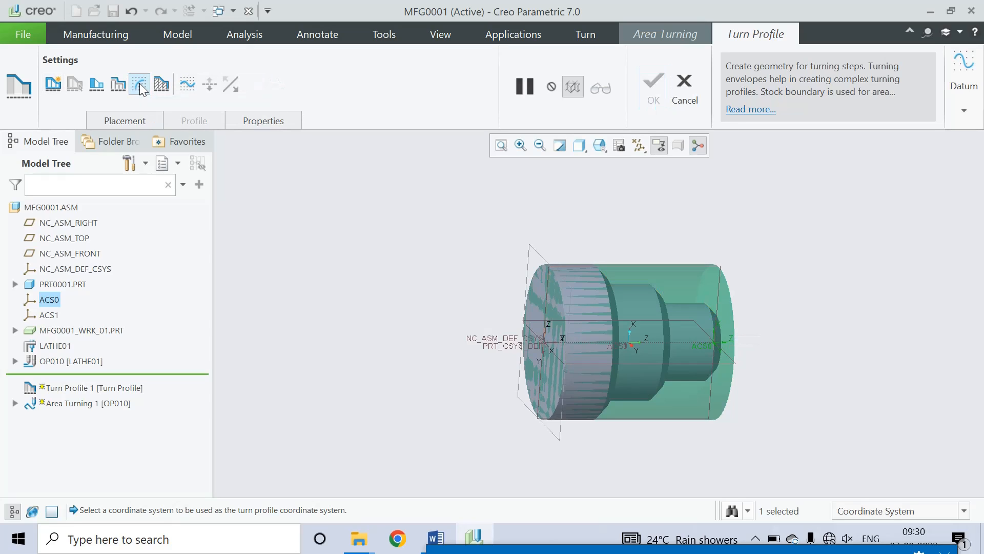
# Step: Open an internal sketch on NC_ASM_FRONT, orient it flat, then abandon it
pyautogui.click(188, 85)
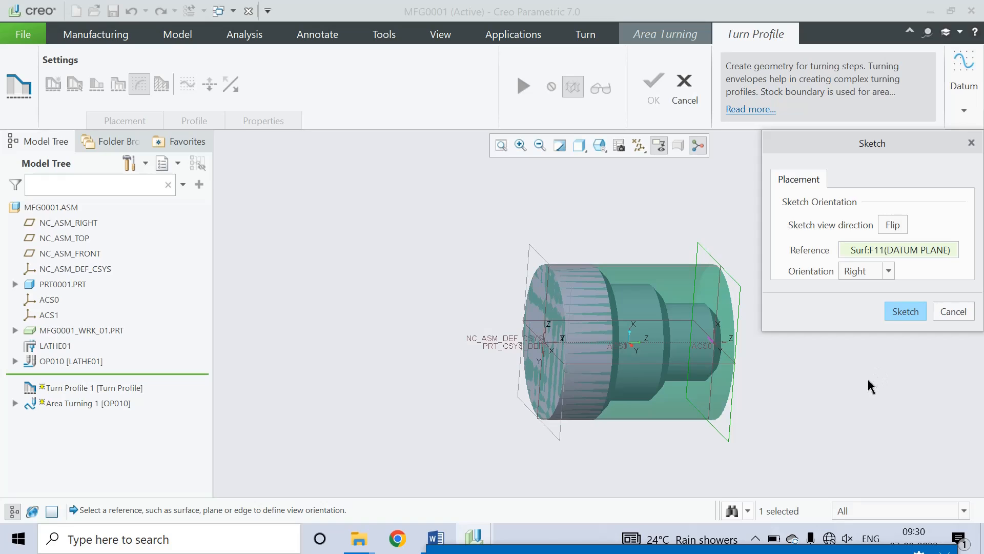
pyautogui.moveTo(866, 375)
pyautogui.mouseDown(button='middle')
pyautogui.moveTo(848, 391)
pyautogui.moveTo(805, 373)
pyautogui.mouseUp(button='middle')
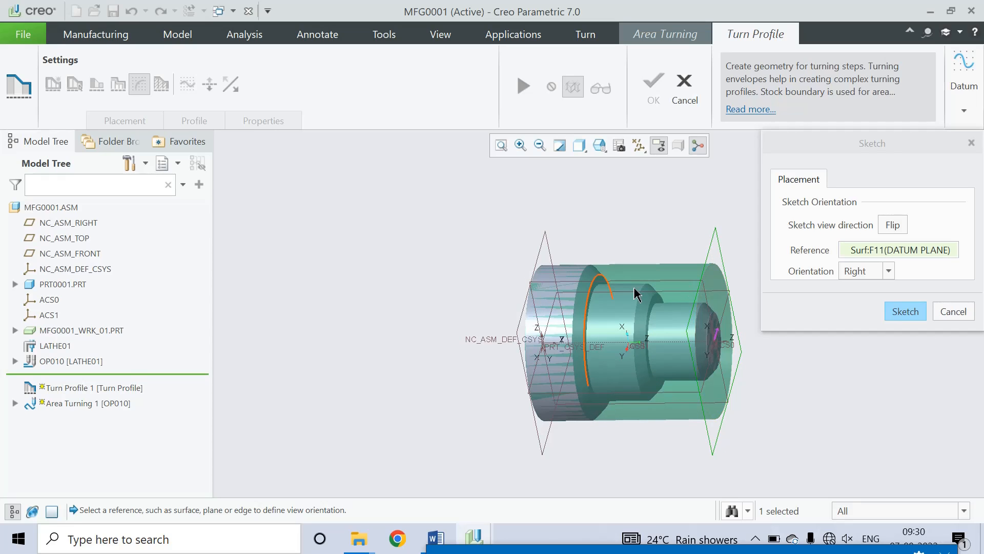
pyautogui.moveTo(657, 395); pyautogui.dragTo(643, 353, button='middle')
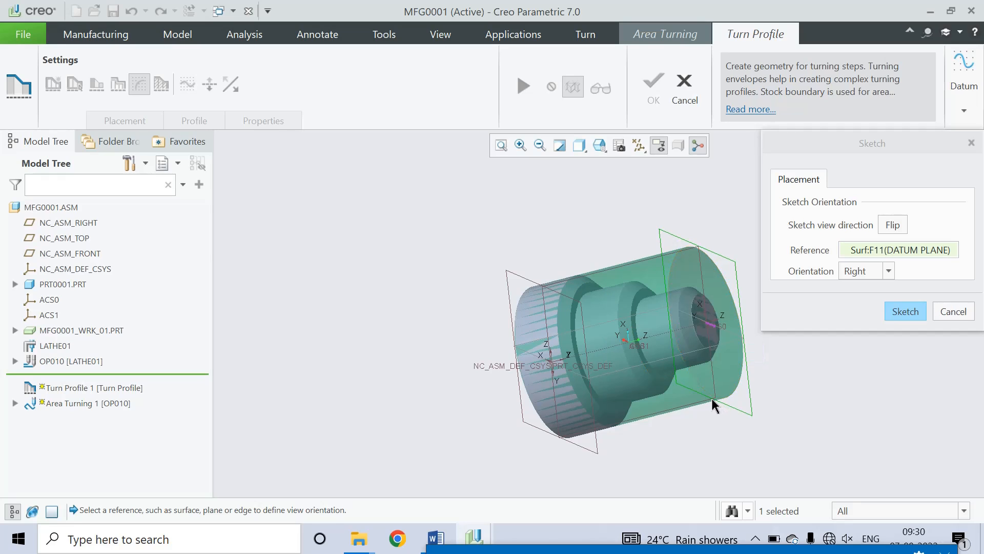
pyautogui.click(596, 331)
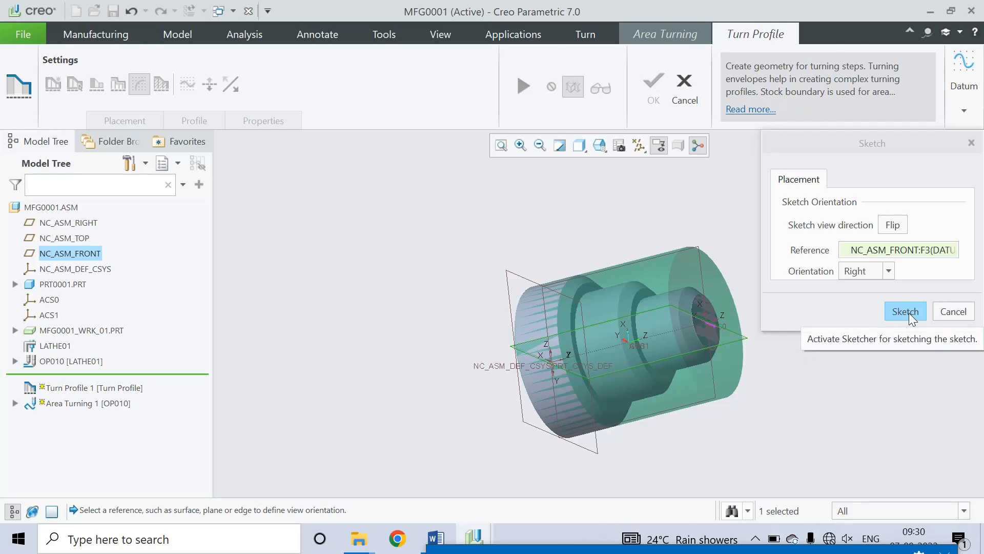
pyautogui.click(908, 313)
pyautogui.click(630, 146)
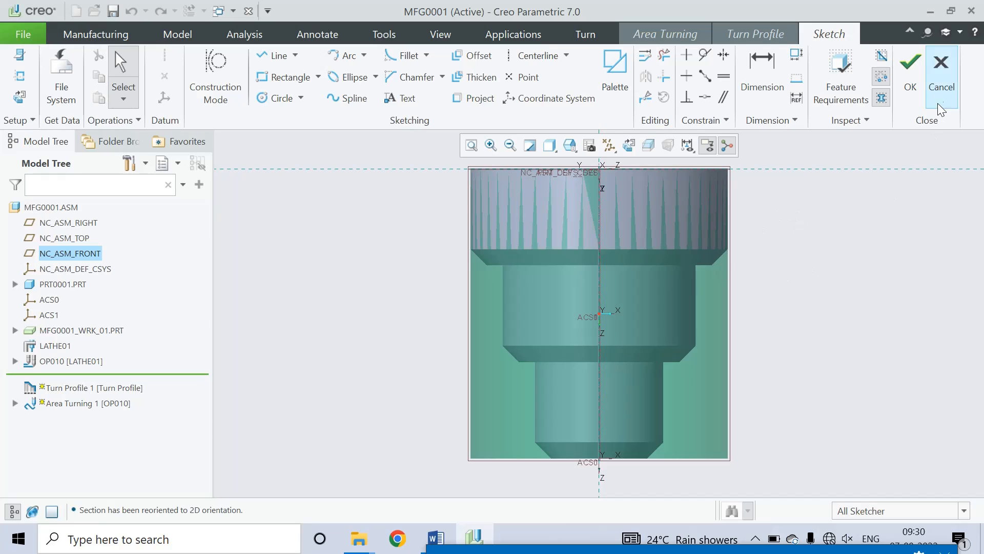
pyautogui.click(942, 89)
# Step: Confirm quitting, then restart the internal sketch on the NC_ASM_RIGHT plane
pyautogui.click(558, 299)
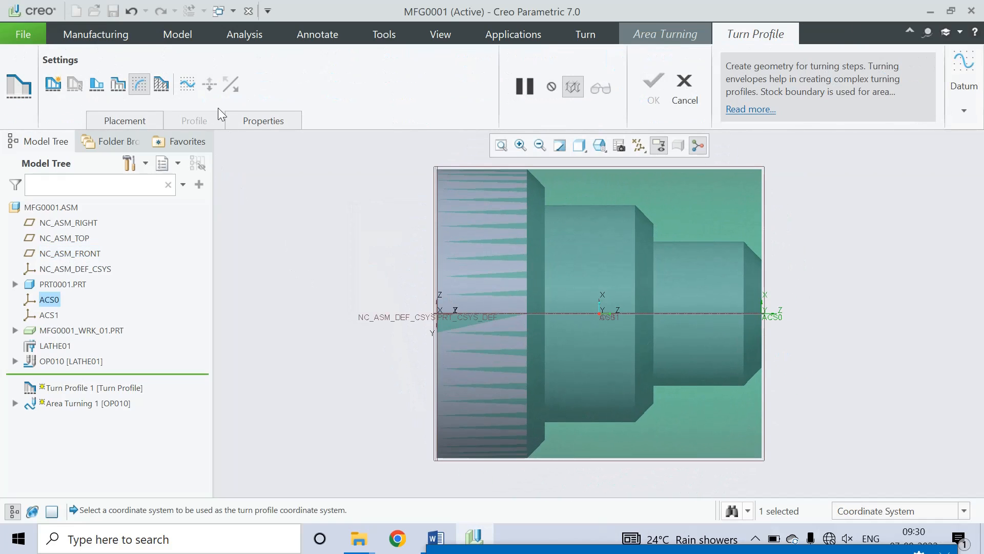
pyautogui.click(188, 85)
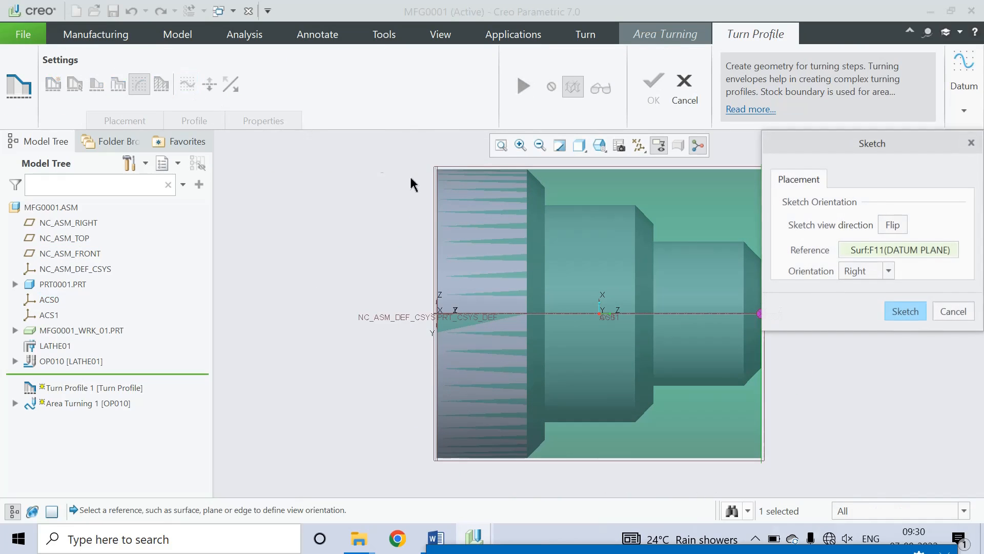
pyautogui.click(881, 251)
pyautogui.click(91, 225)
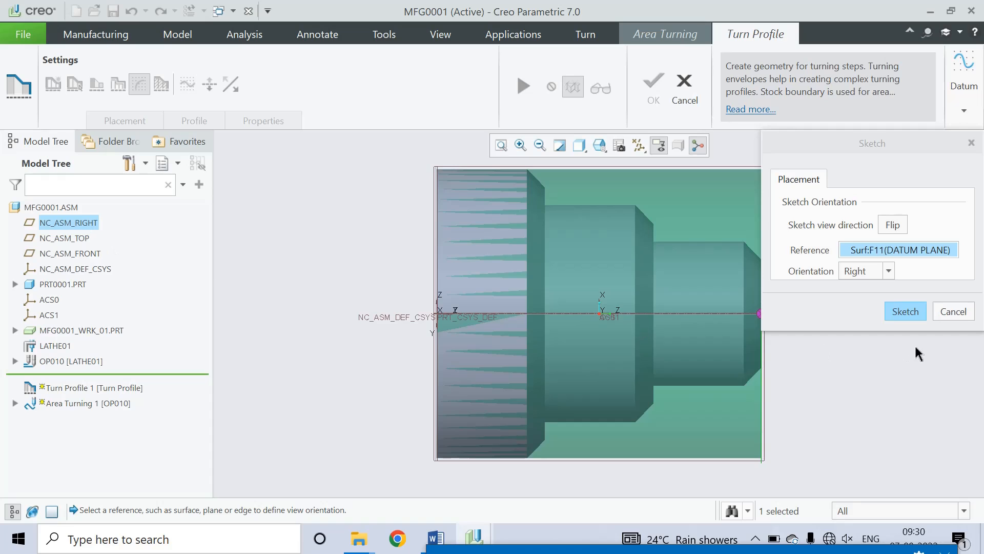
pyautogui.click(905, 310)
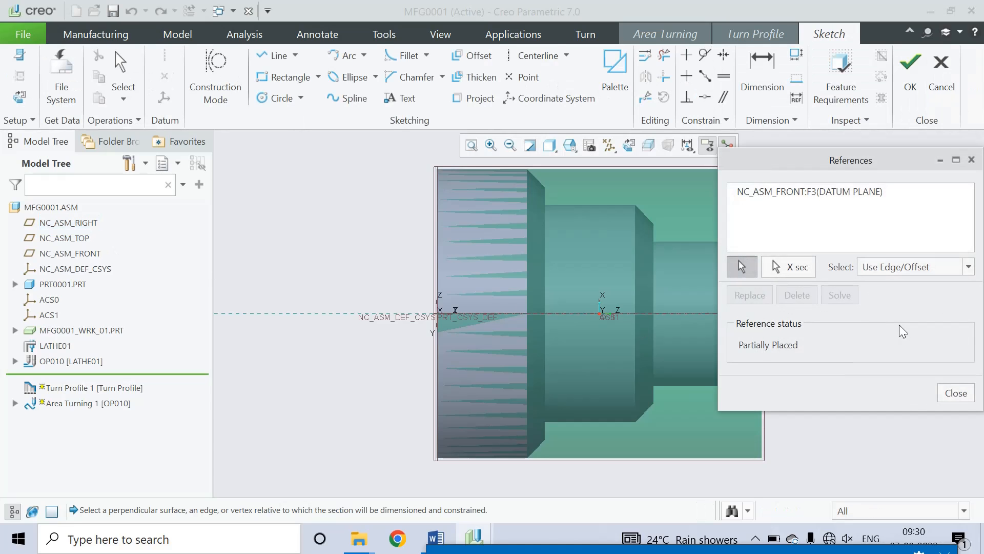
pyautogui.click(956, 394)
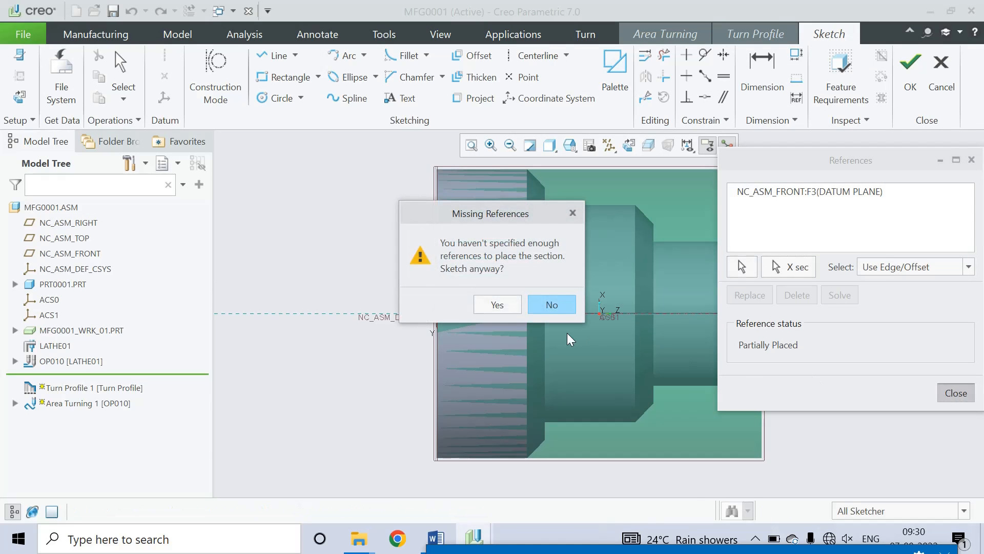
# Step: Get past the missing-references prompts, then quit the sketch without saving
pyautogui.click(552, 305)
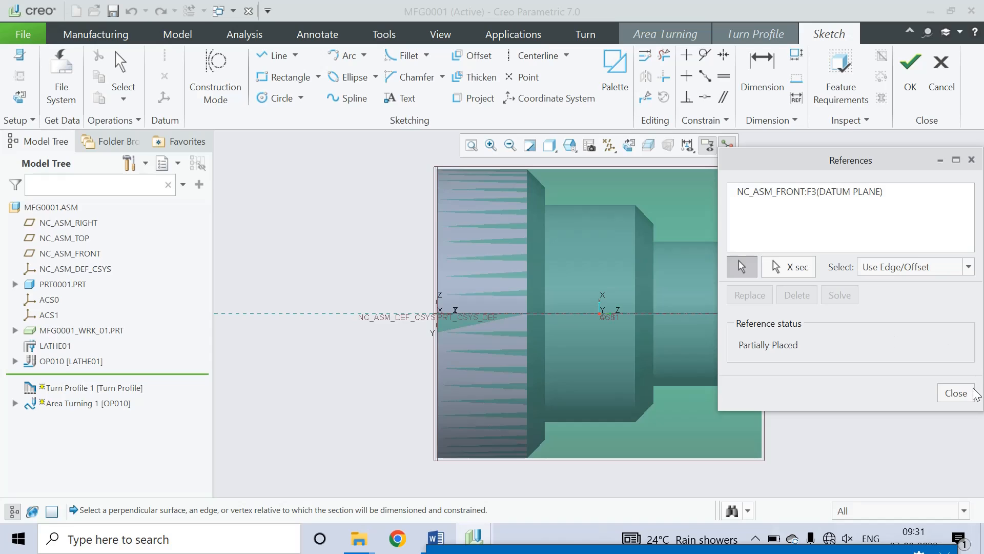
pyautogui.click(956, 393)
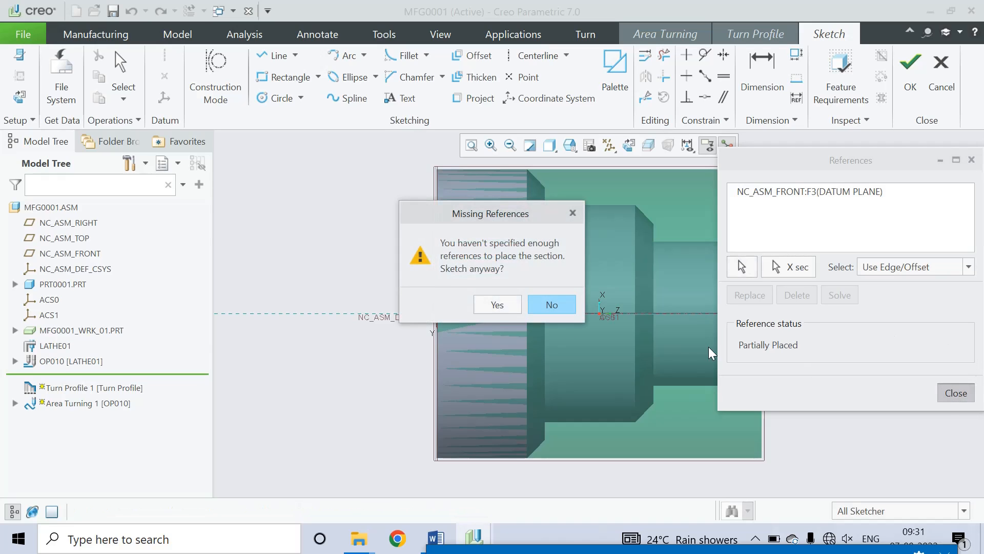
pyautogui.click(559, 310)
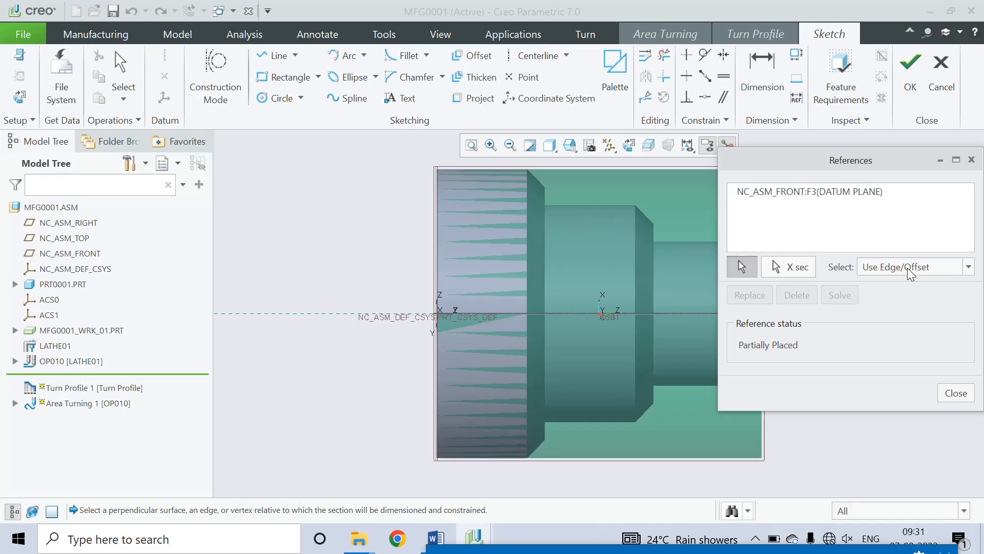
pyautogui.click(955, 392)
pyautogui.click(563, 305)
pyautogui.click(971, 161)
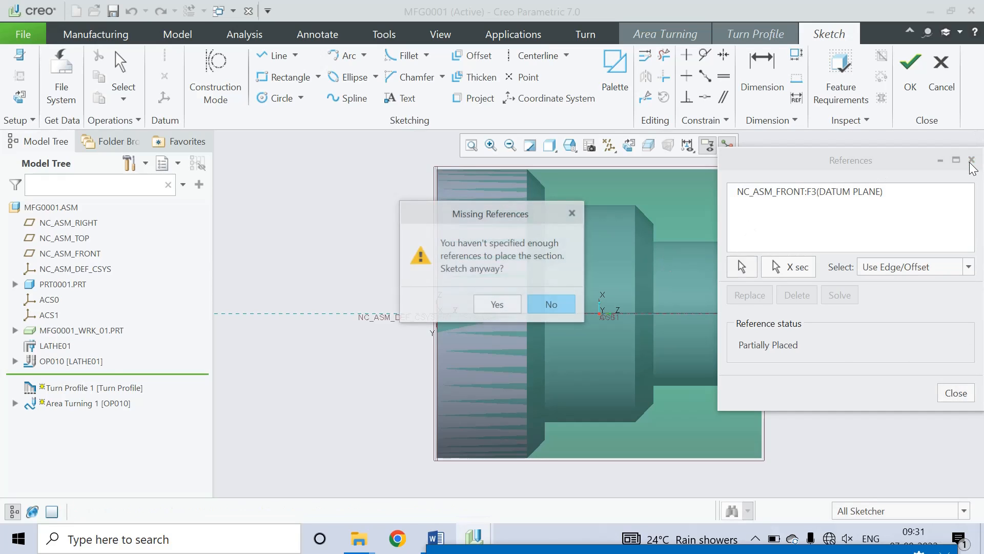
pyautogui.click(498, 305)
pyautogui.click(941, 77)
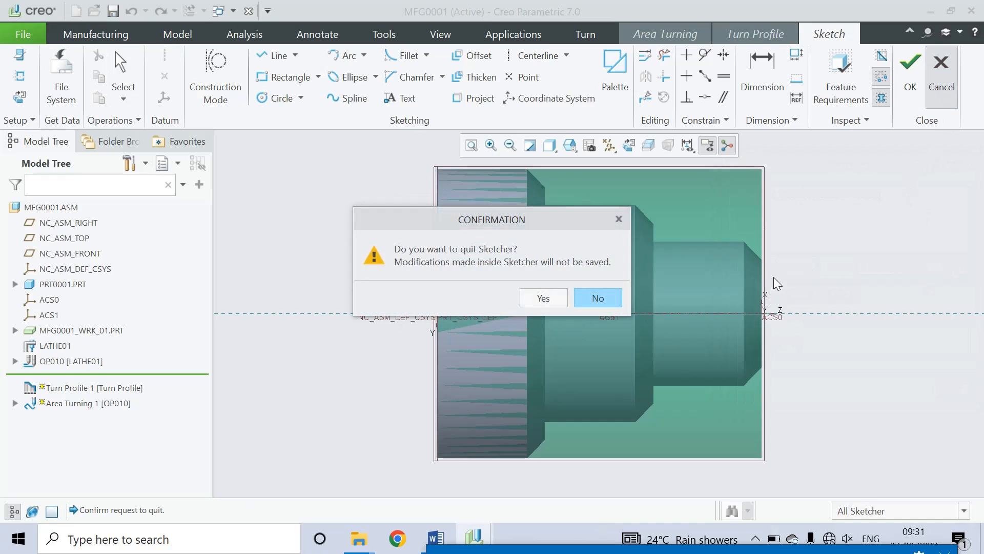
pyautogui.click(556, 301)
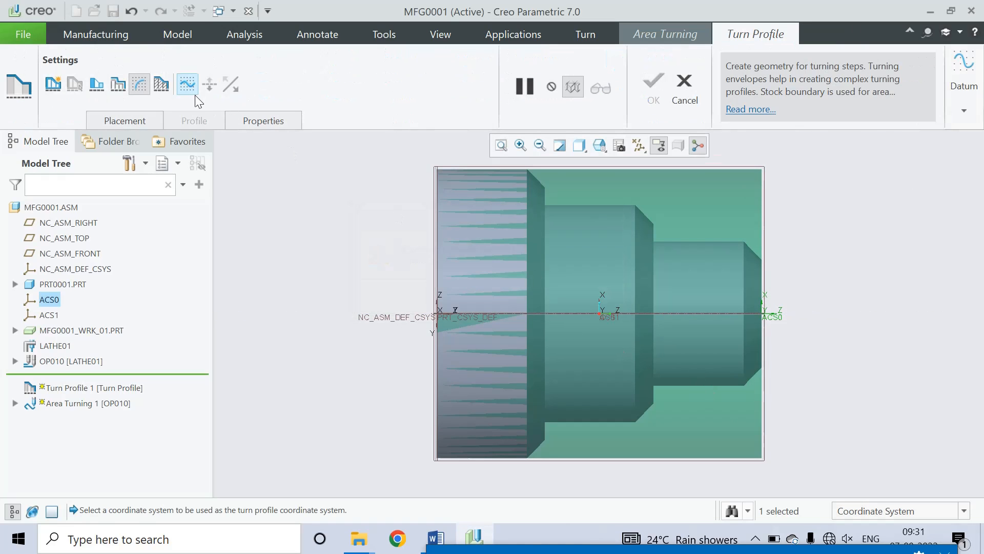
# Step: Open a new internal sketch with NC_ASM_FRONT as the plane and view it flat
pyautogui.click(188, 84)
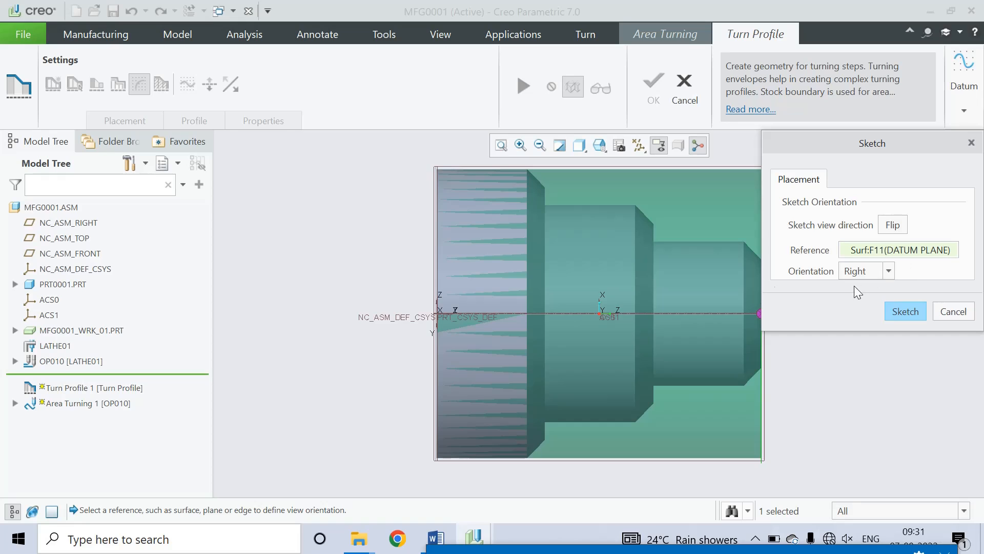
pyautogui.click(908, 252)
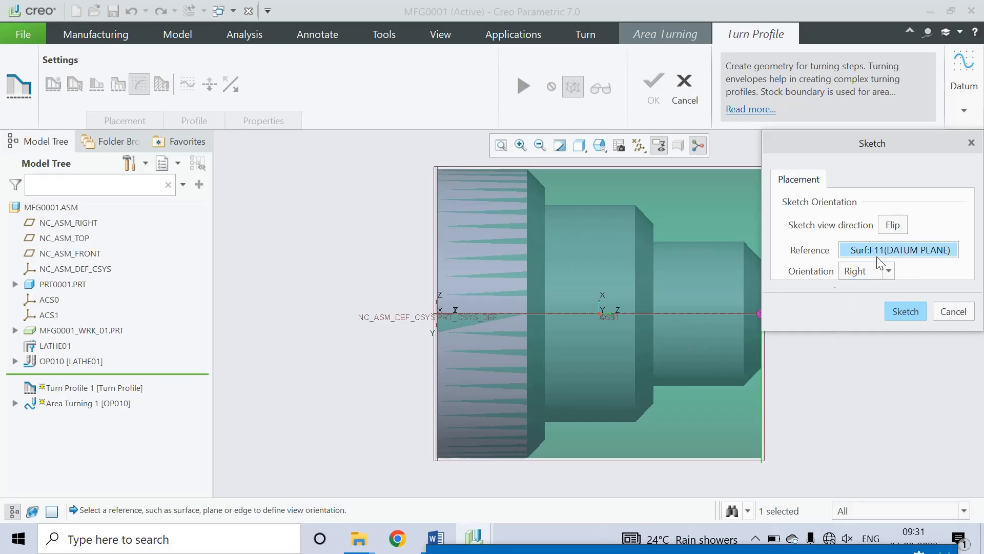
pyautogui.click(91, 254)
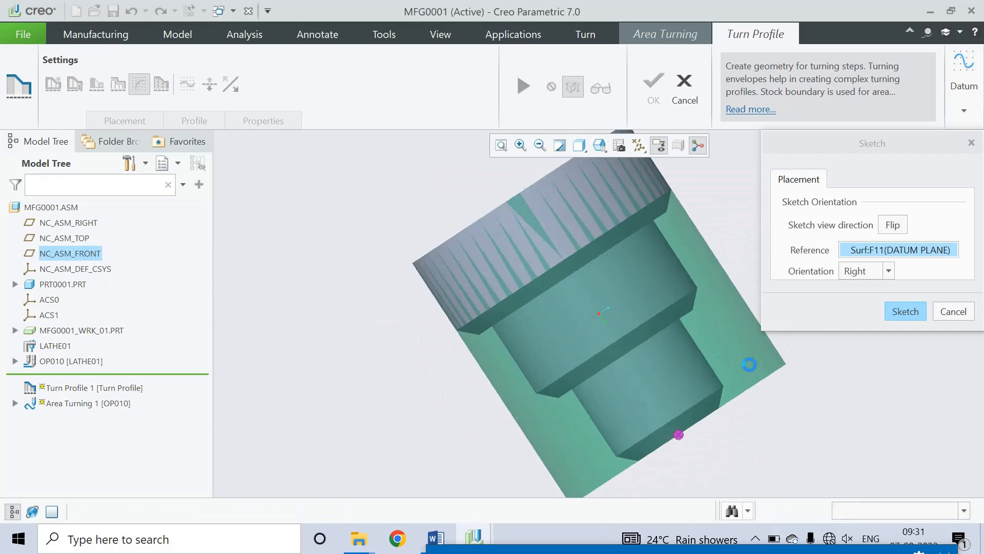
pyautogui.click(902, 313)
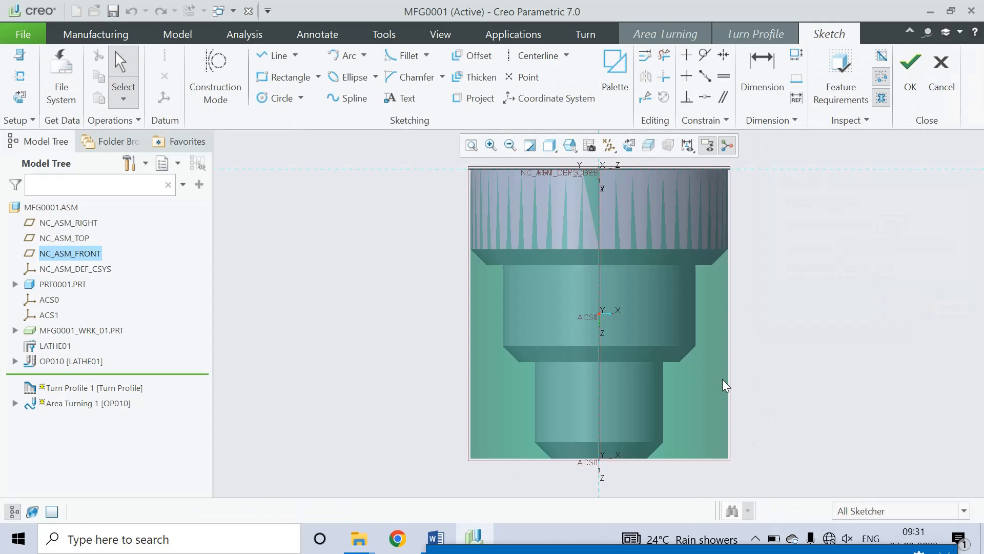
pyautogui.moveTo(725, 386)
pyautogui.mouseDown(button='middle')
pyautogui.moveTo(725, 422)
pyautogui.moveTo(617, 433)
pyautogui.moveTo(654, 425)
pyautogui.moveTo(701, 451)
pyautogui.moveTo(696, 402)
pyautogui.moveTo(666, 411)
pyautogui.moveTo(729, 417)
pyautogui.moveTo(677, 413)
pyautogui.moveTo(668, 430)
pyautogui.mouseUp(button='middle')
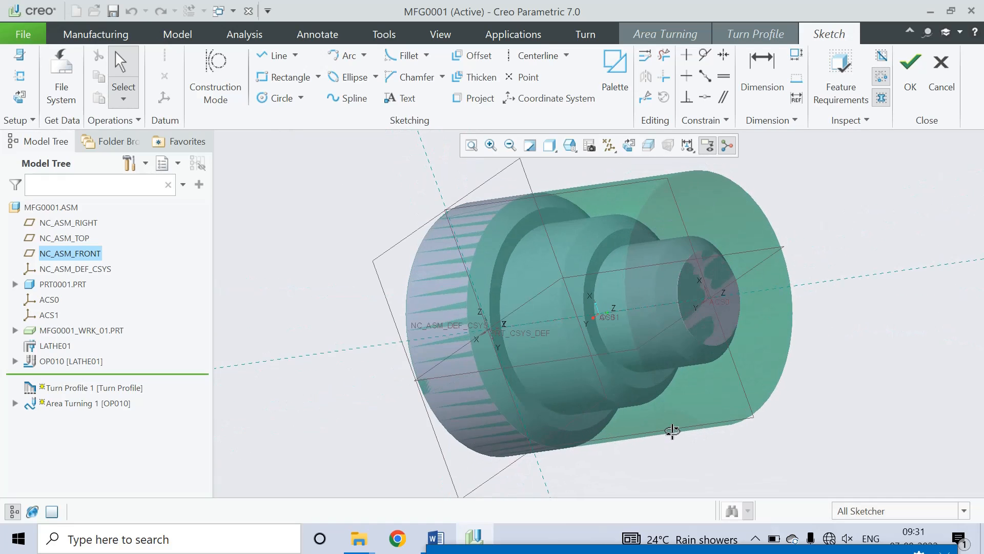
pyautogui.click(630, 146)
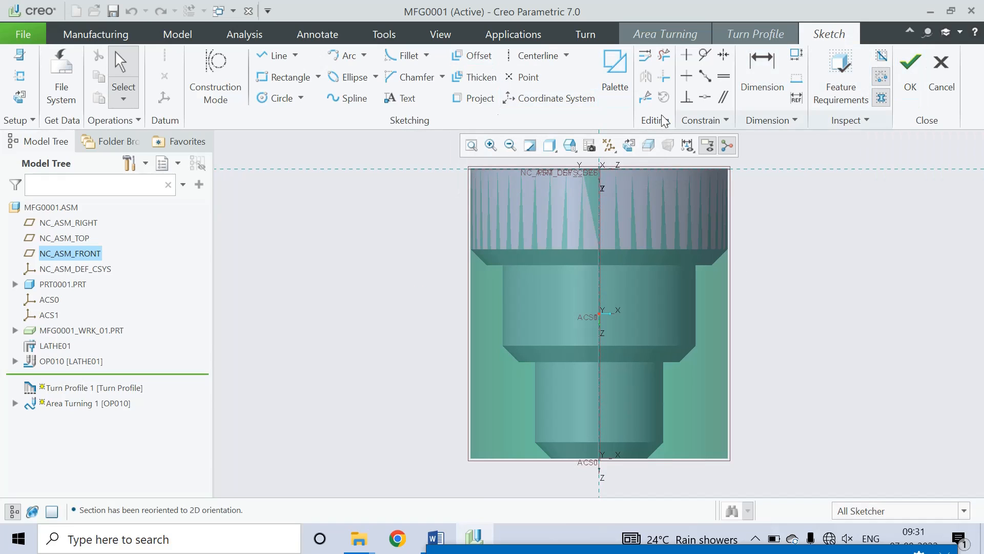
# Step: Draw lines from ACS0 along the stepped edges and three chamfers to the top edge, then accept
pyautogui.click(265, 59)
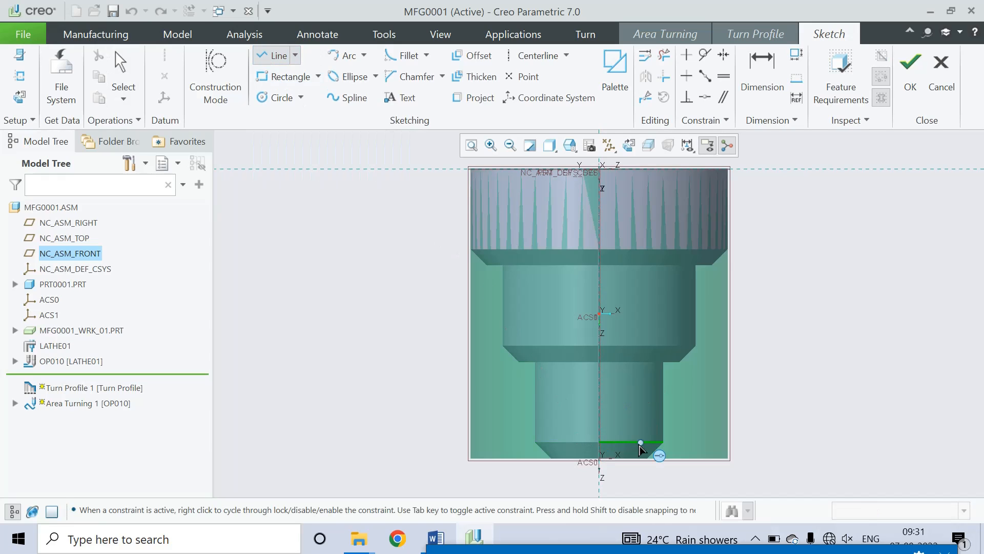
pyautogui.click(600, 459)
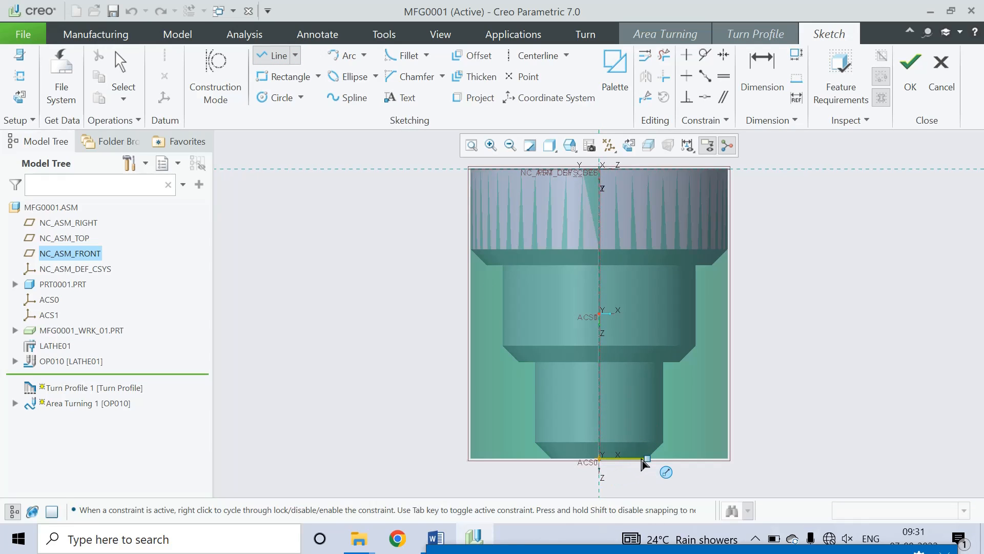
pyautogui.click(648, 459)
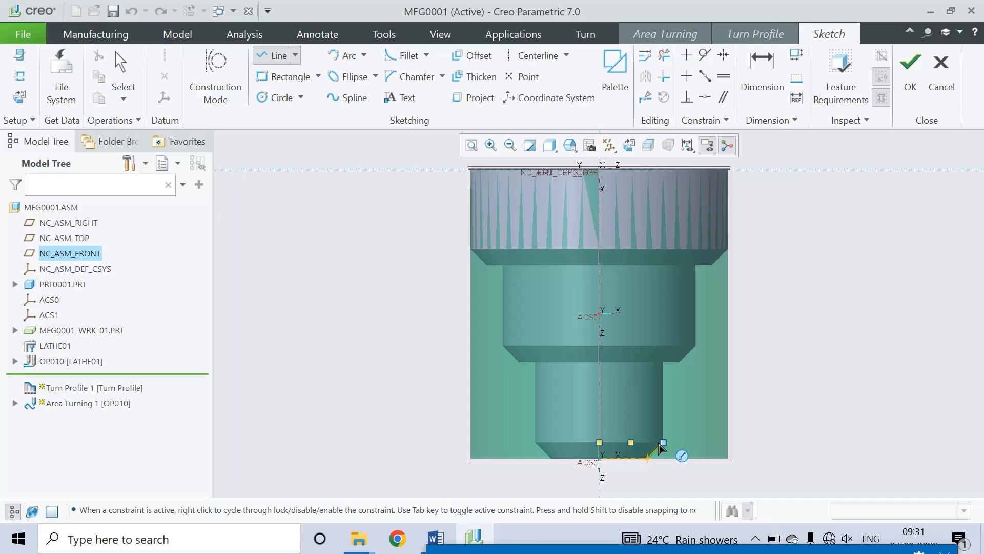
pyautogui.click(663, 442)
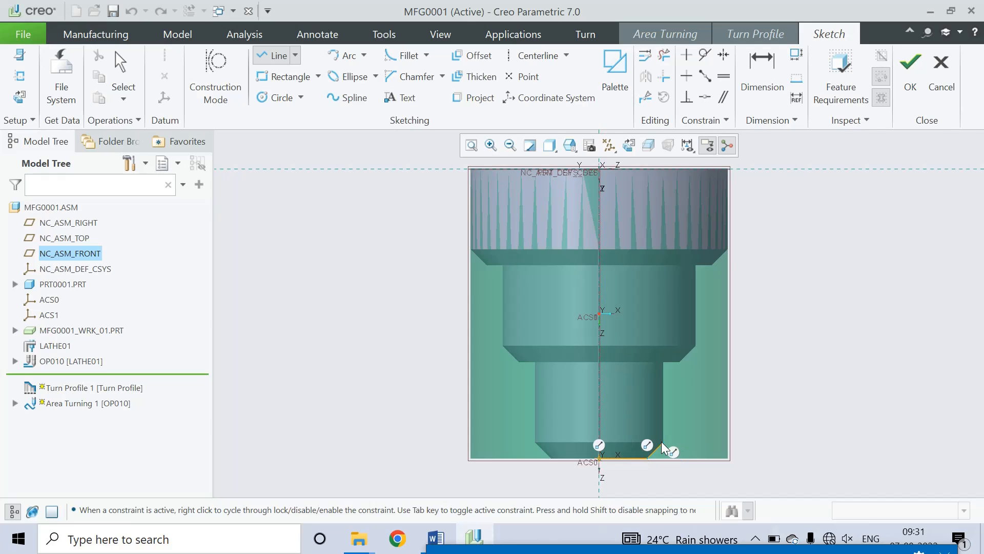
pyautogui.click(663, 362)
pyautogui.click(679, 361)
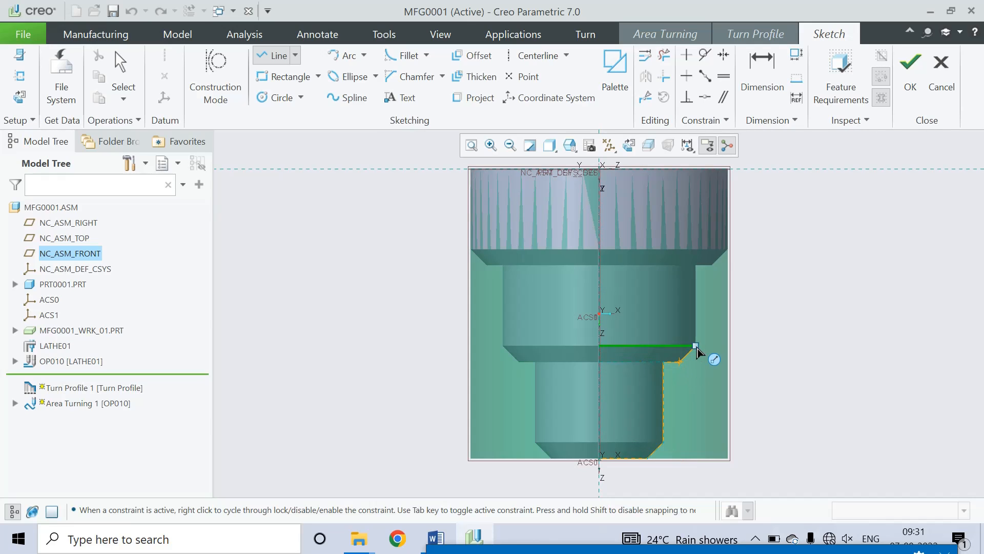
pyautogui.click(696, 346)
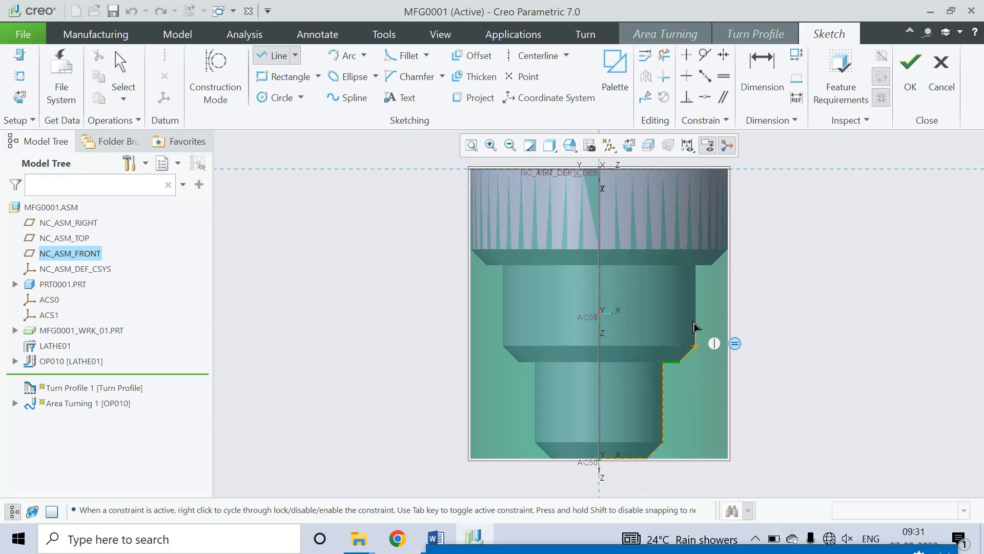
pyautogui.click(696, 266)
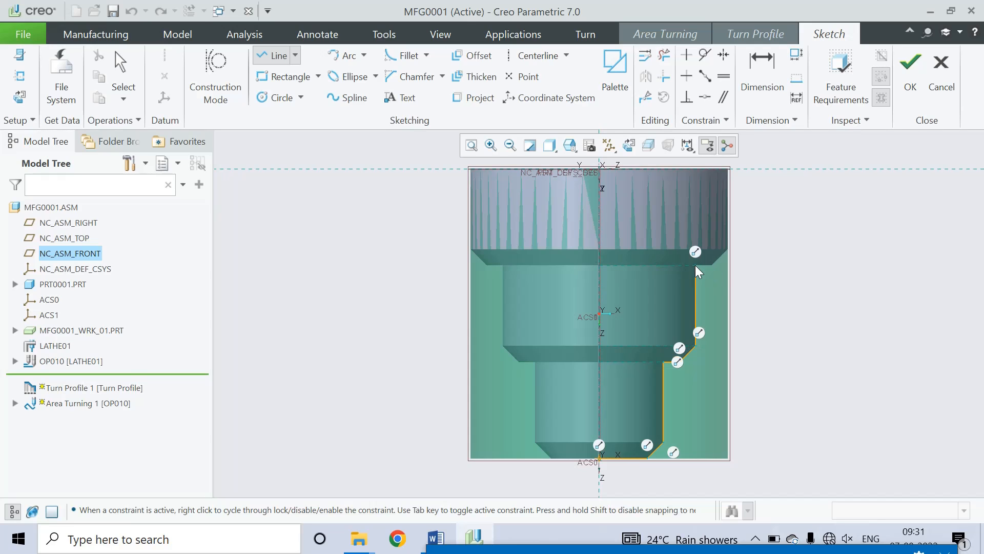
pyautogui.click(714, 265)
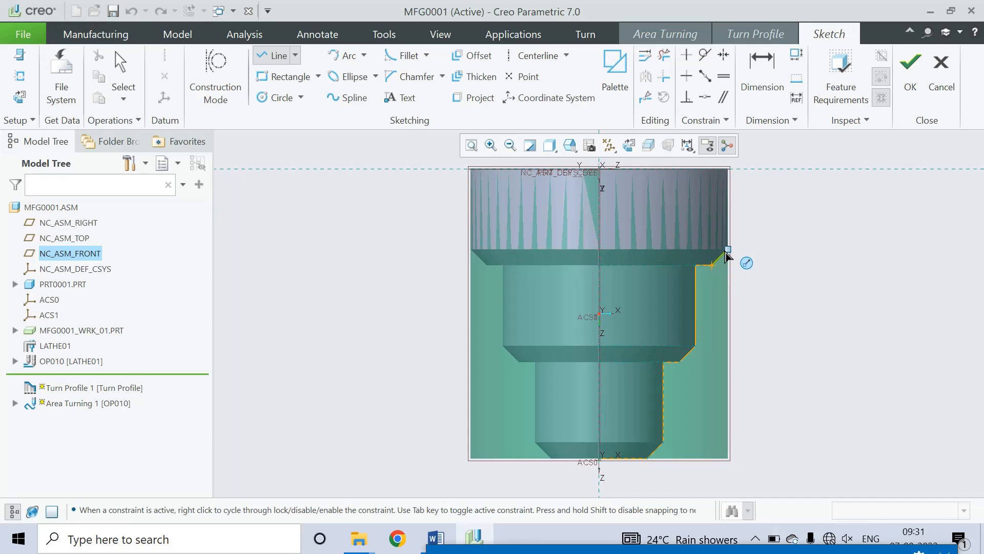
pyautogui.click(728, 250)
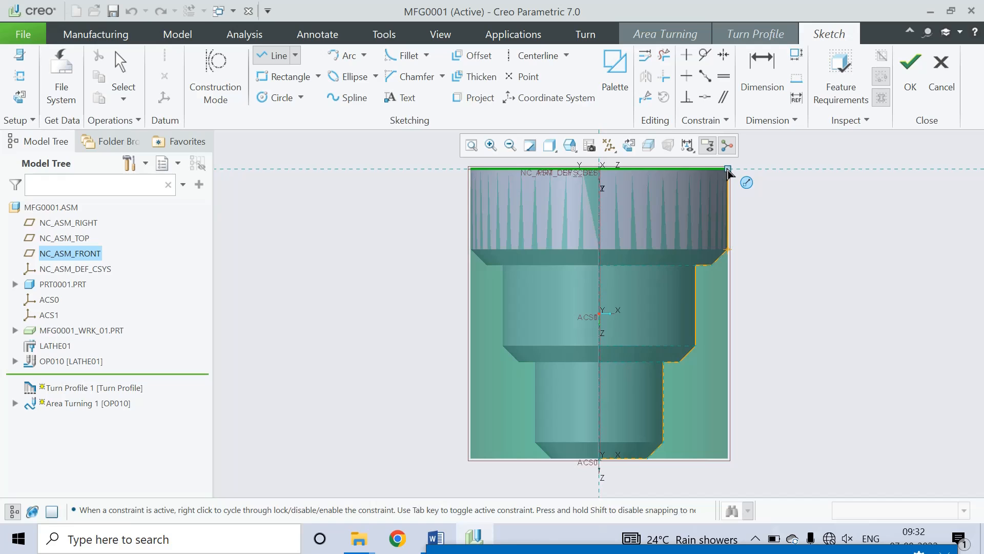
pyautogui.click(728, 169)
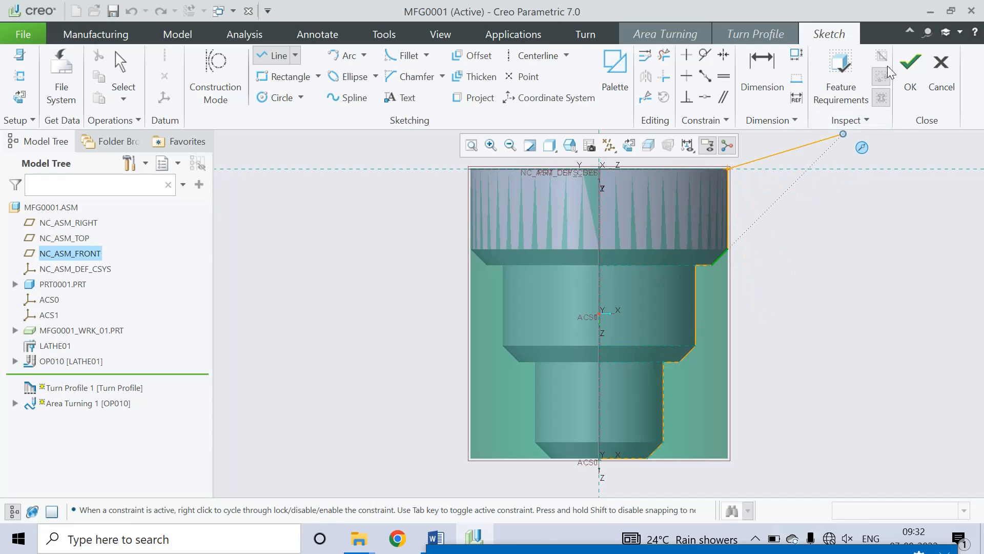
pyautogui.click(910, 72)
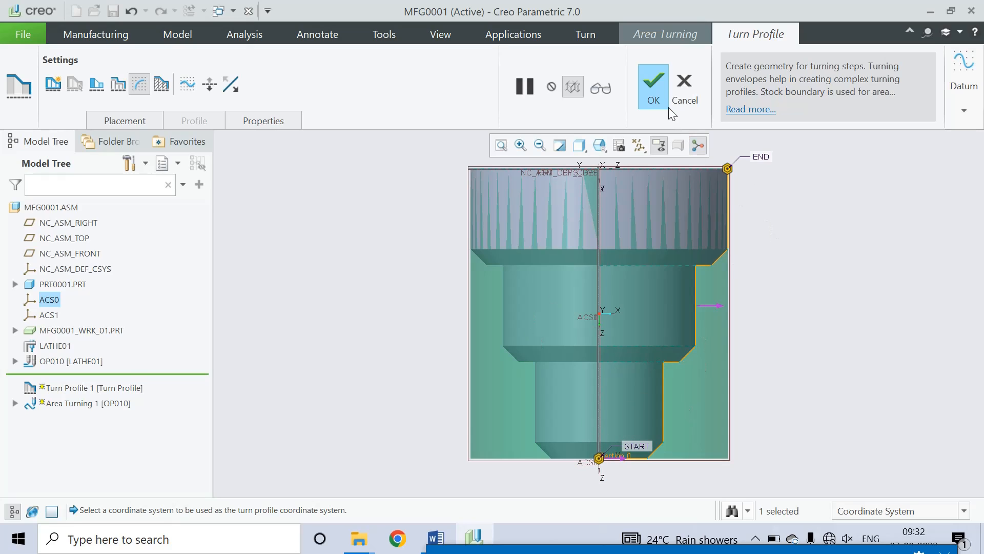
# Step: Accept Turn Profile 1 and add an Area Turning Cut that uses it, extending Positive Z at start and Negative Z at end
pyautogui.click(653, 82)
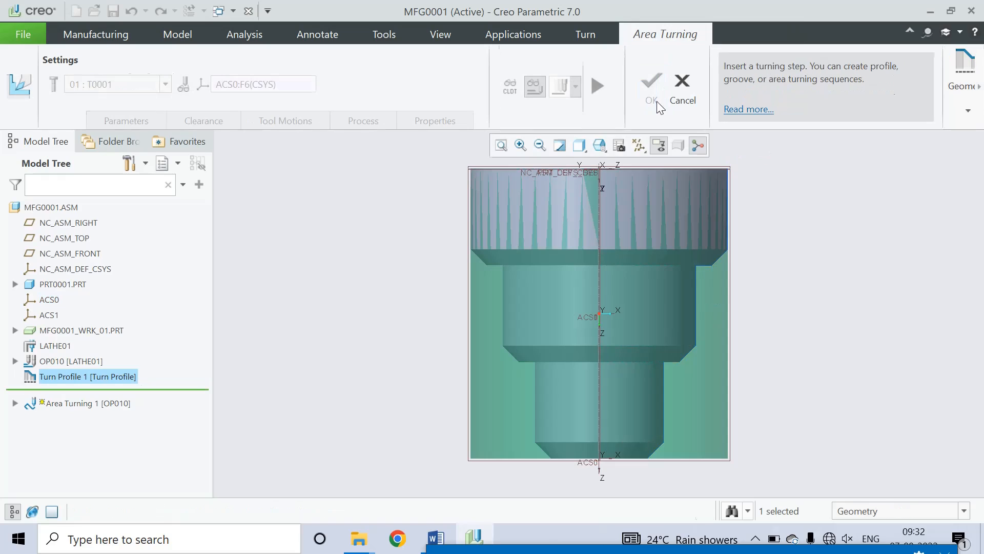
pyautogui.click(597, 86)
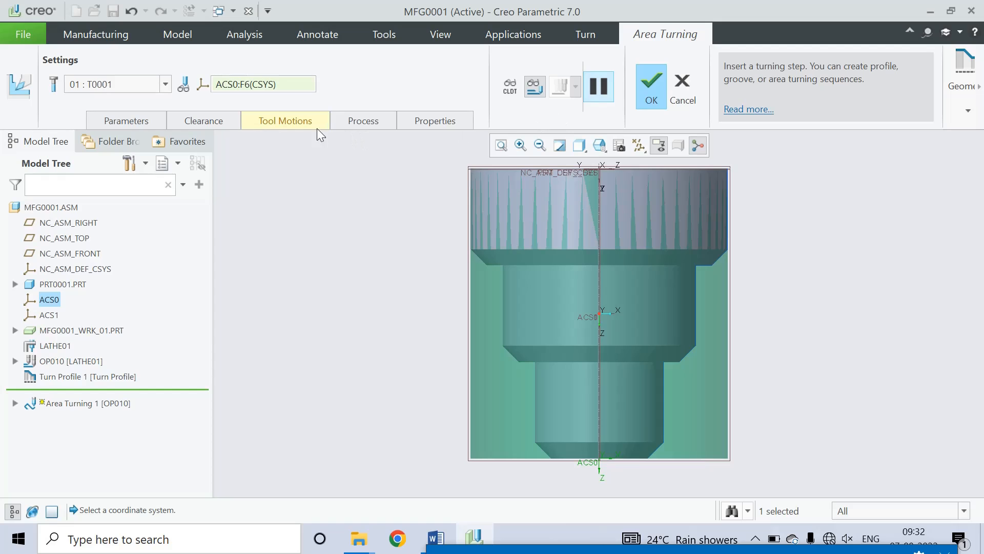
pyautogui.click(291, 122)
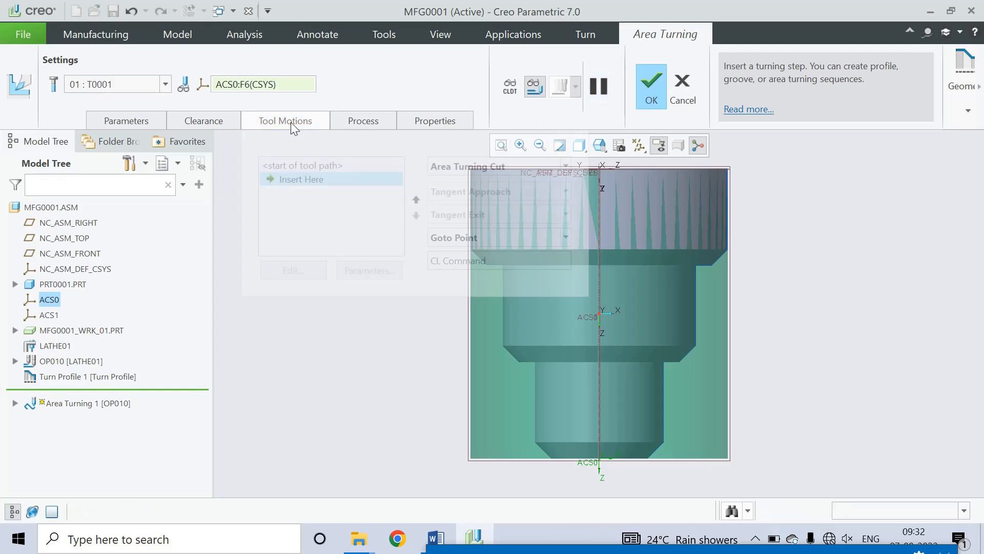
pyautogui.click(517, 166)
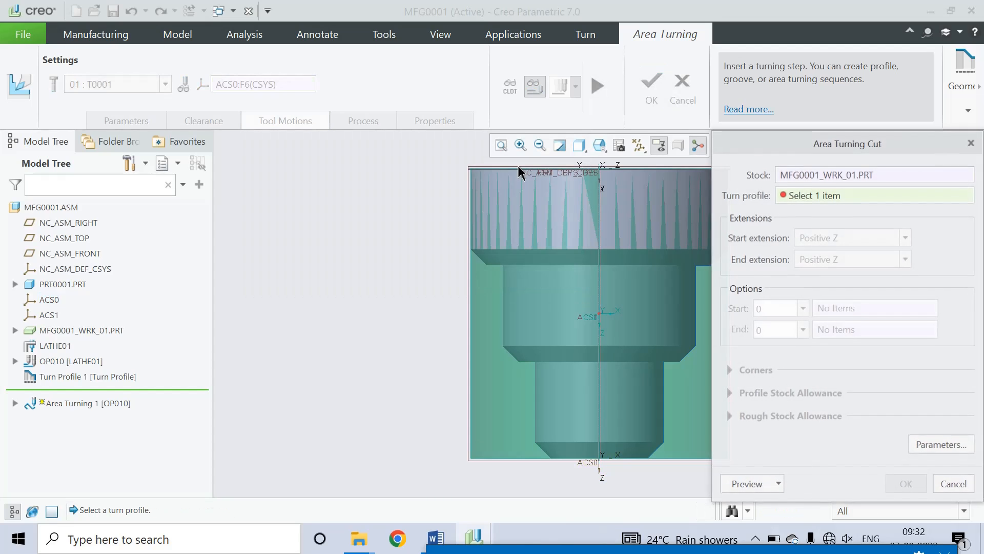
pyautogui.click(92, 377)
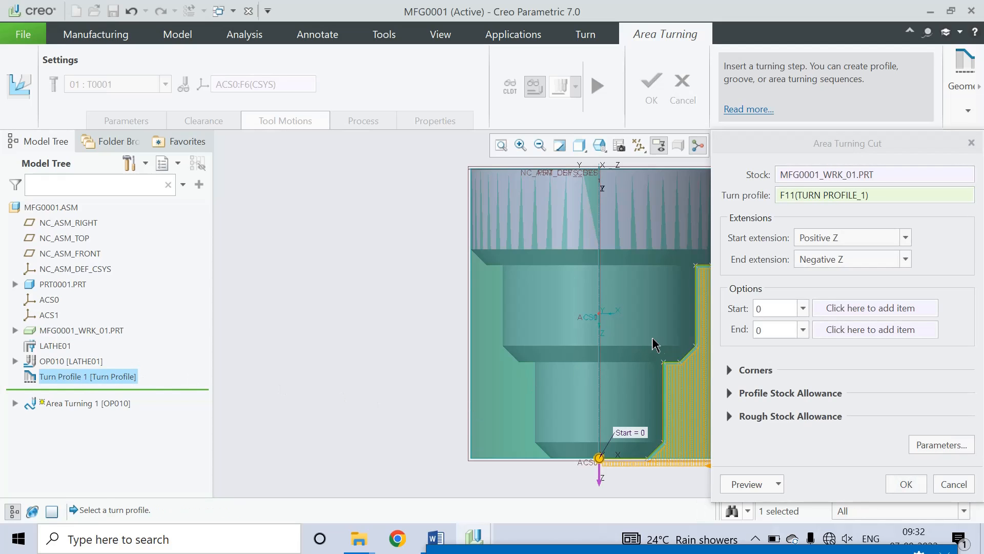
pyautogui.scroll(-3, 474, 403)
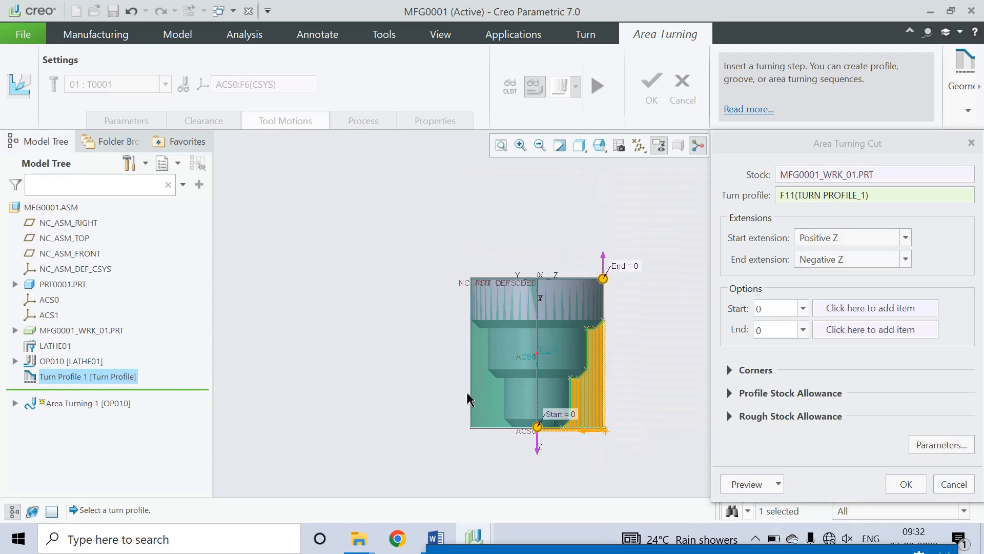
pyautogui.moveTo(631, 433); pyautogui.dragTo(724, 455, button='middle')
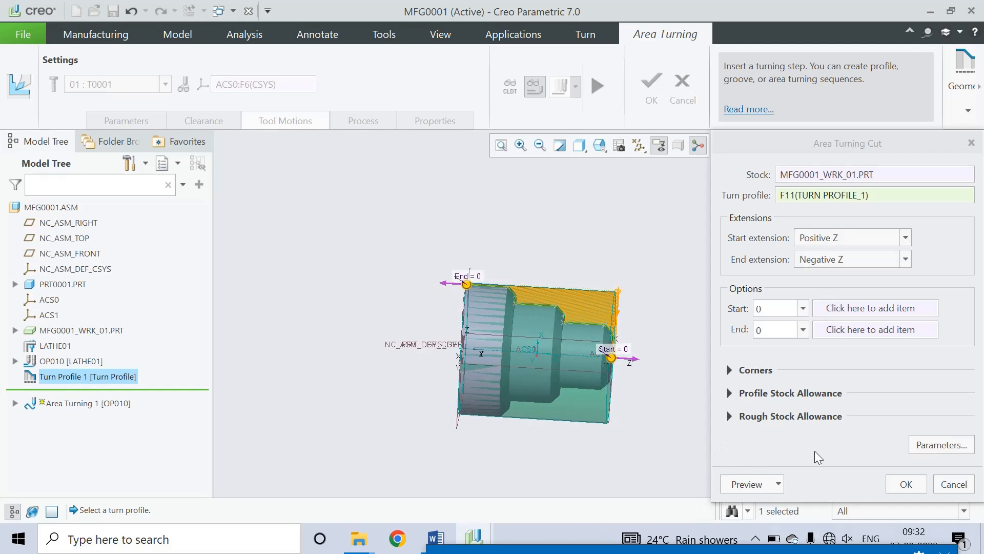
# Step: Change the area turning cut's STEP_DEPTH to 1 and confirm the cut
pyautogui.click(937, 445)
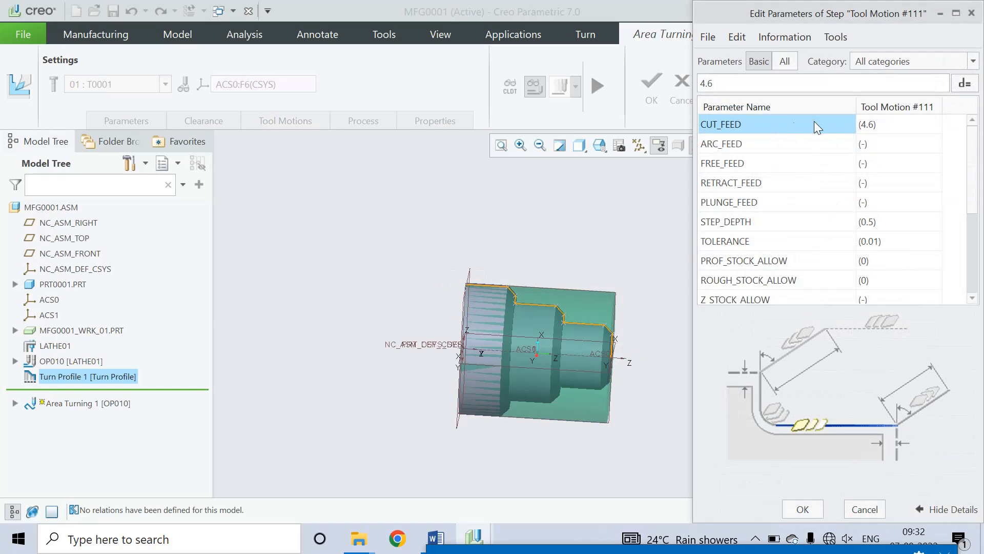
pyautogui.click(871, 222)
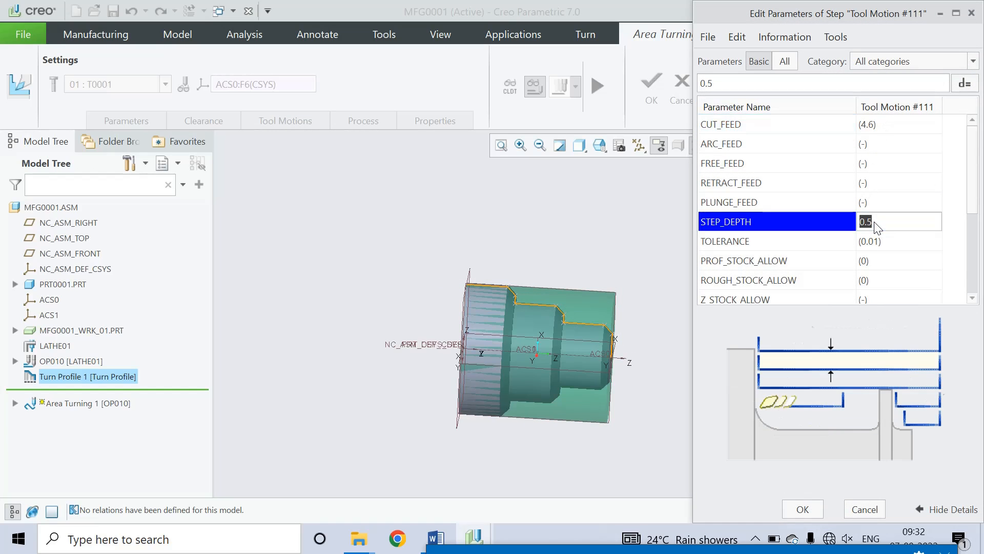
pyautogui.write('1')
pyautogui.click(803, 509)
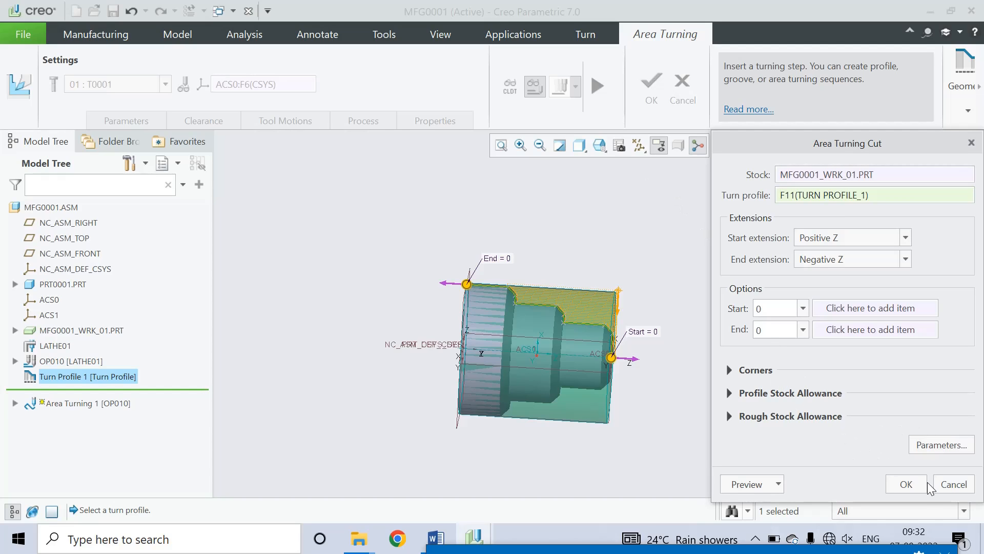
pyautogui.click(906, 485)
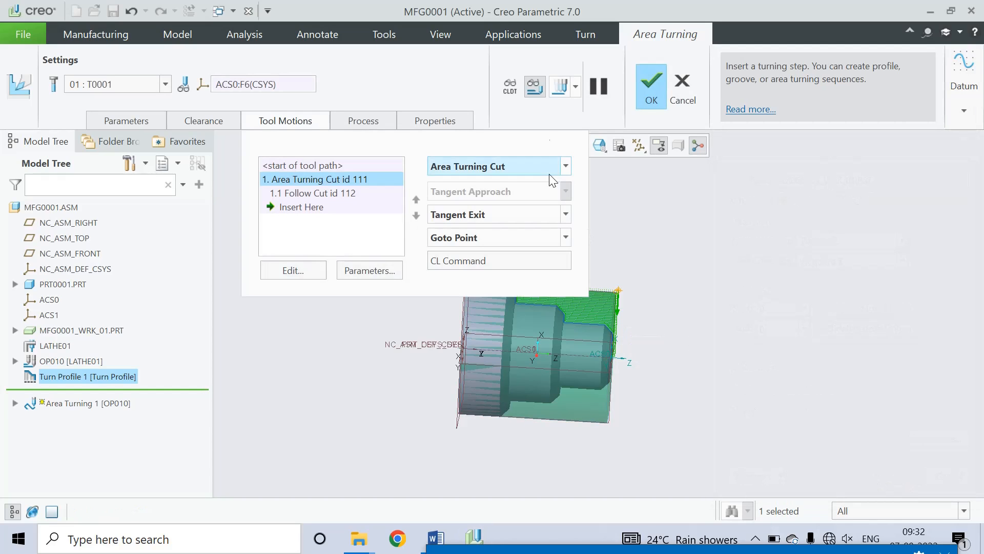
# Step: Start a Play Path preview and switch the view to FRONT, then RIGHT
pyautogui.click(564, 87)
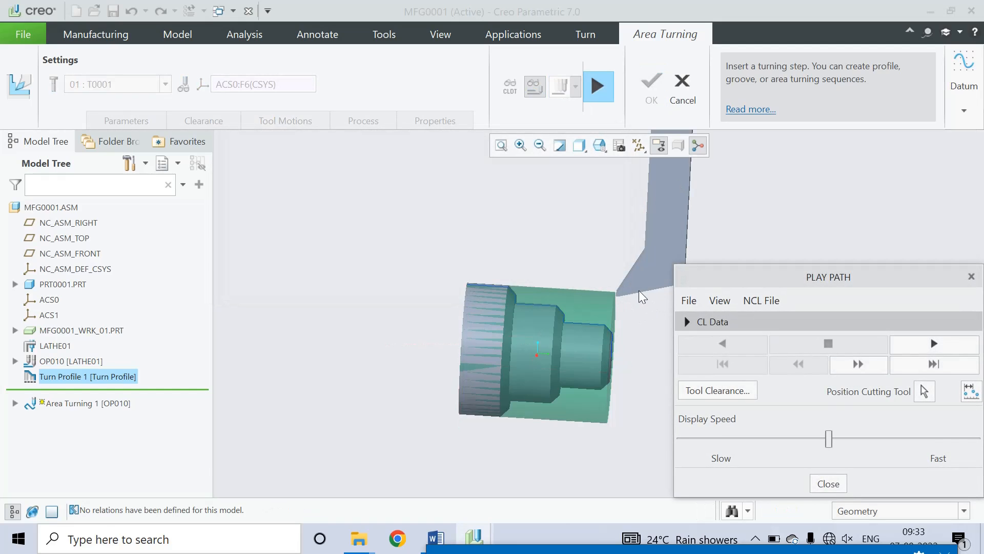
pyautogui.click(600, 147)
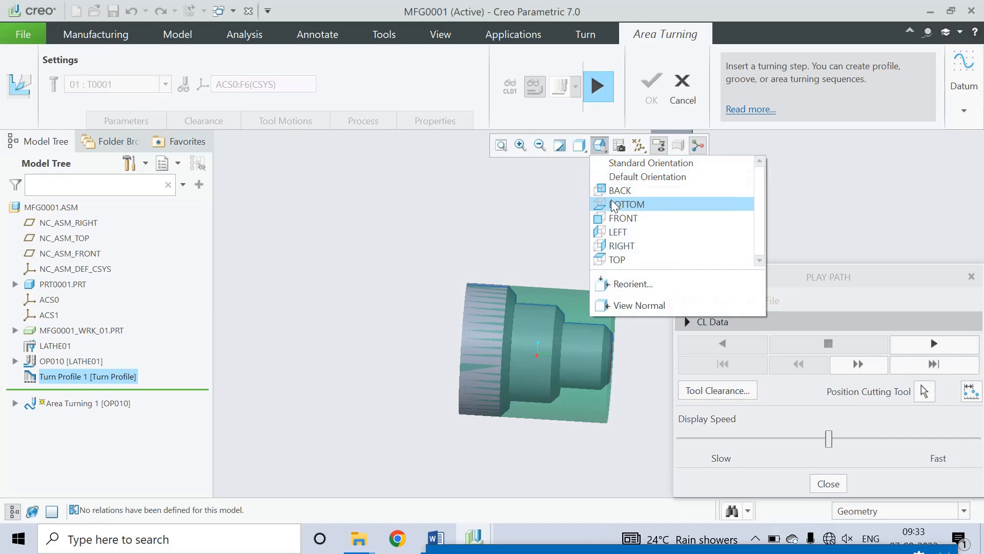
pyautogui.click(617, 217)
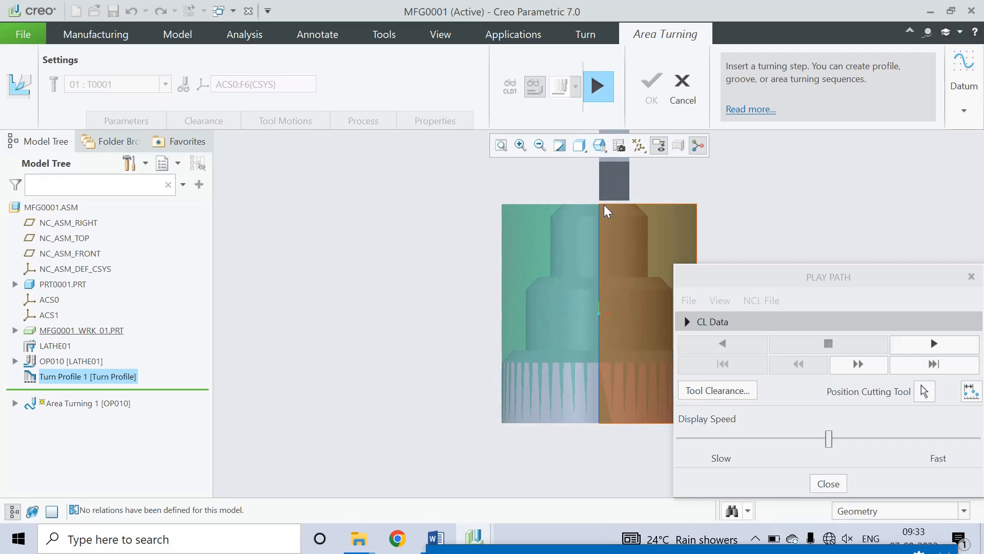
pyautogui.click(600, 145)
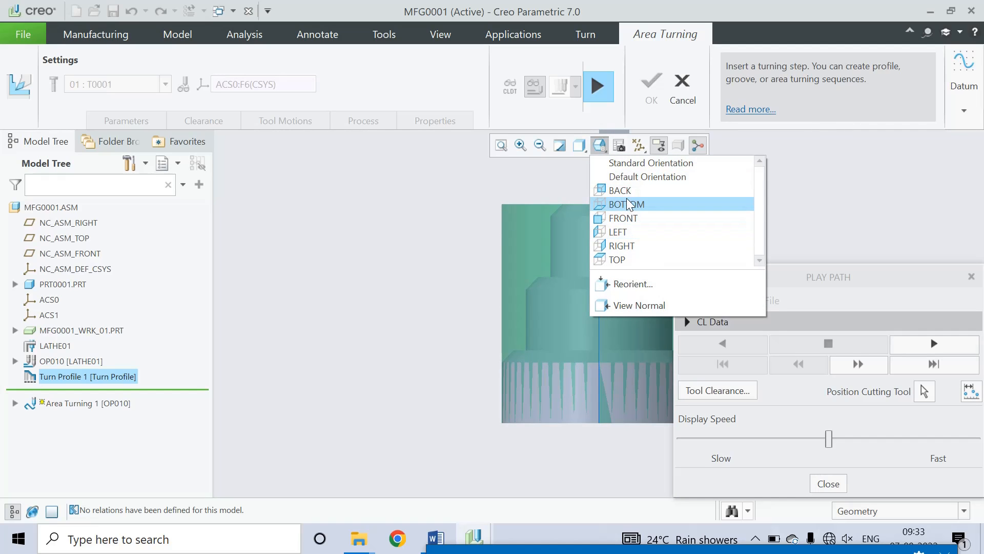
pyautogui.click(622, 246)
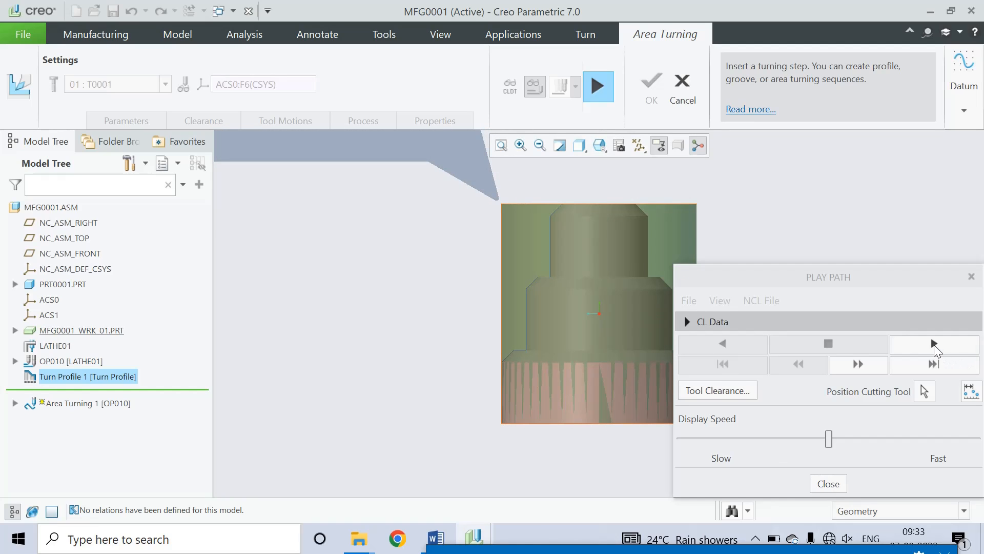
# Step: Play the area turning toolpath at a higher display speed, then close the playback
pyautogui.click(934, 345)
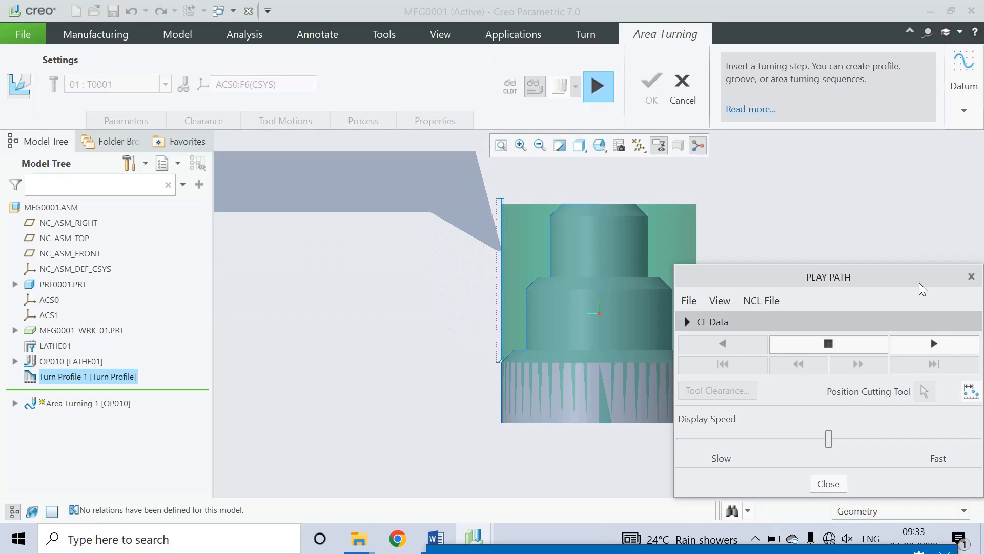
pyautogui.moveTo(911, 277); pyautogui.dragTo(946, 221)
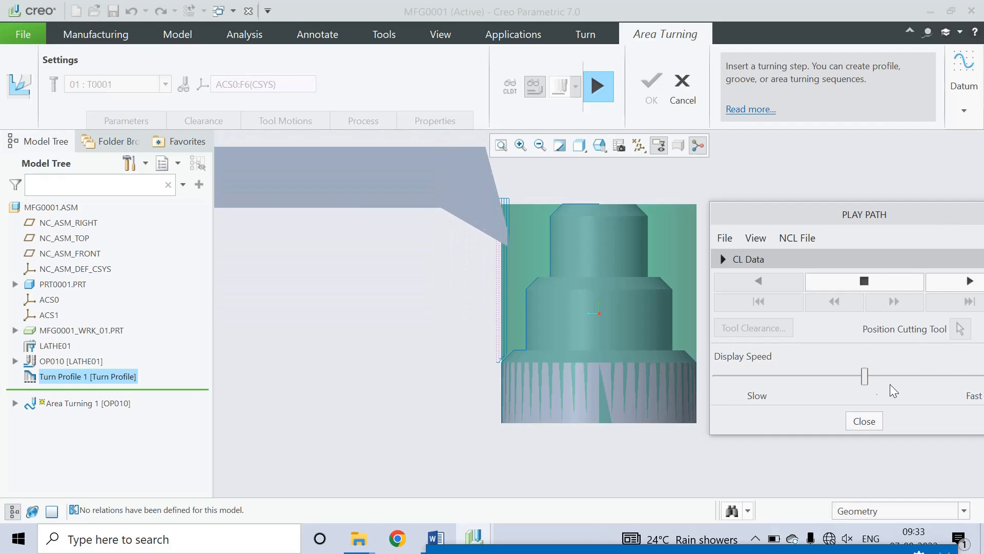
pyautogui.moveTo(866, 376); pyautogui.dragTo(934, 370)
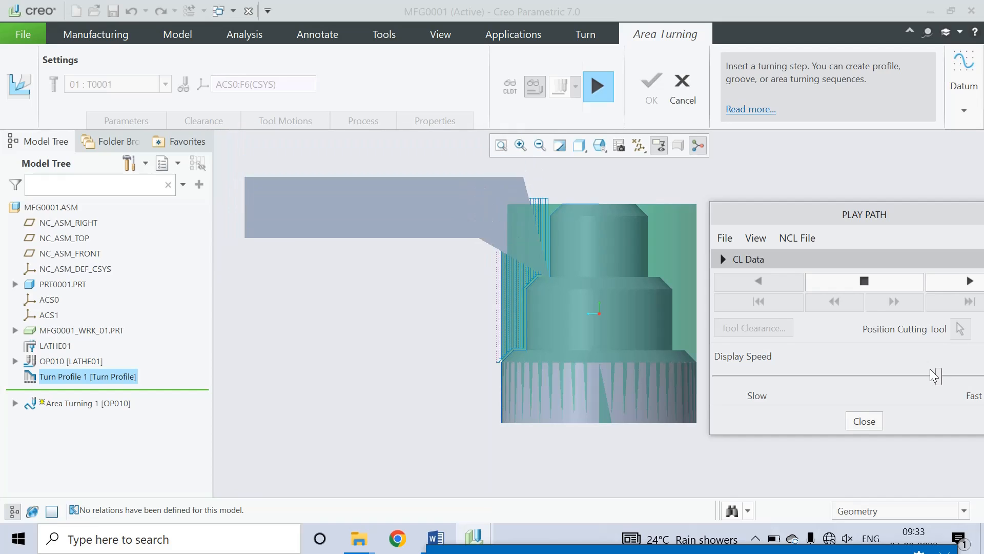
pyautogui.click(864, 421)
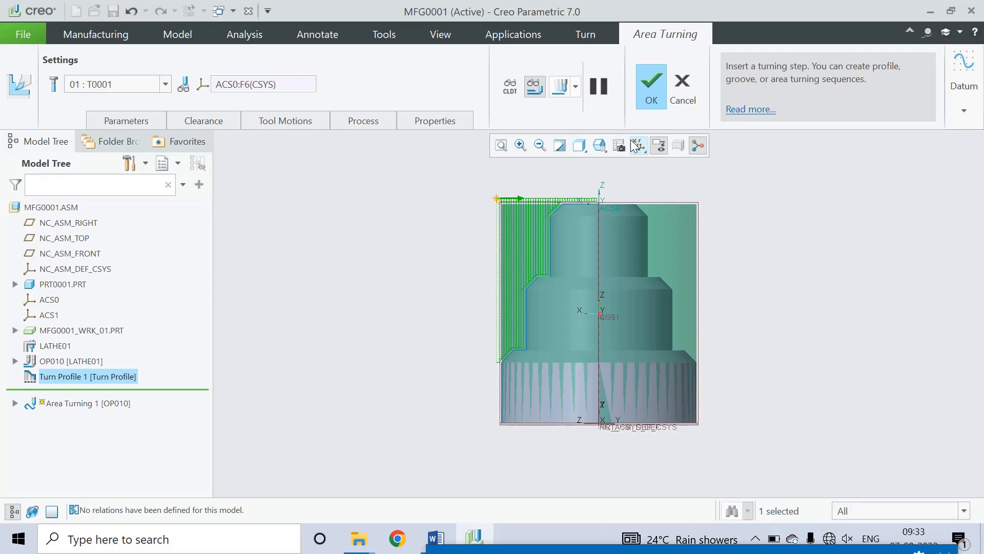
# Step: Complete Area Turning 1, start Profile Turning with tool 01 : T0001, and insert a Profile Turning Cut
pyautogui.click(649, 85)
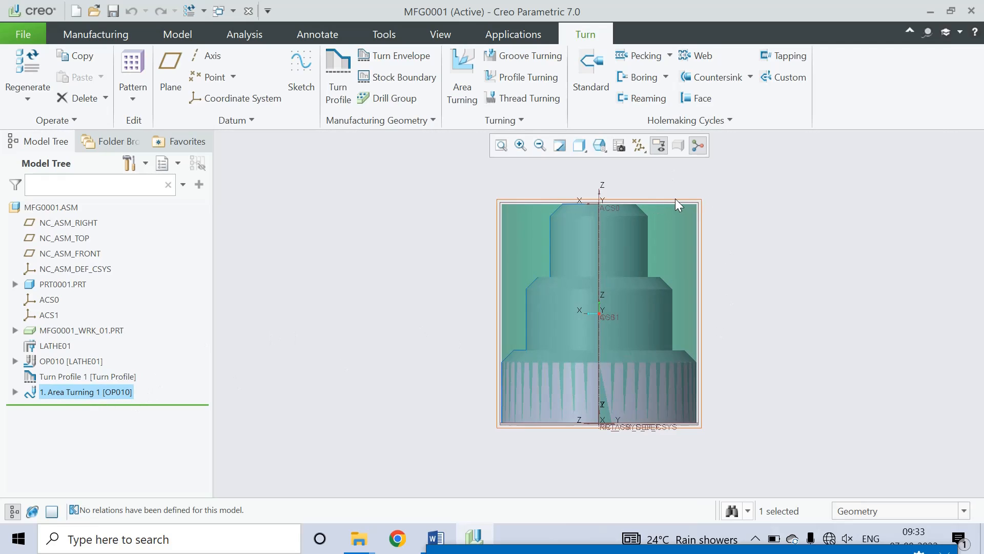
pyautogui.click(515, 79)
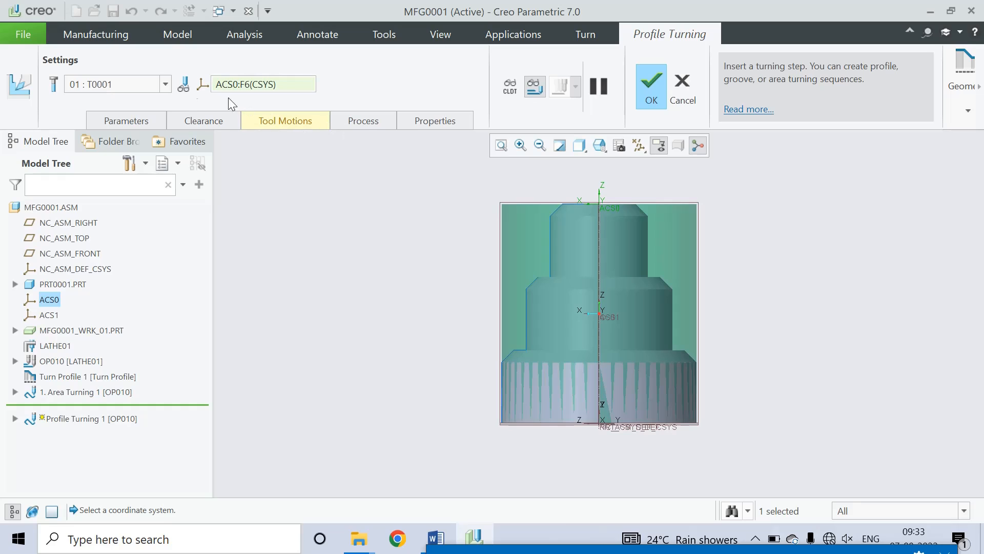
pyautogui.click(165, 86)
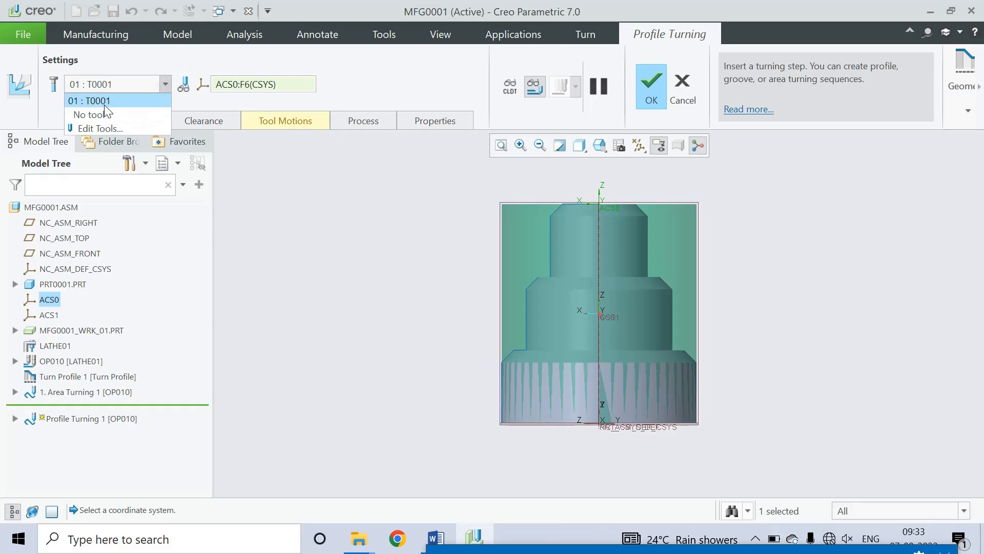
pyautogui.click(106, 101)
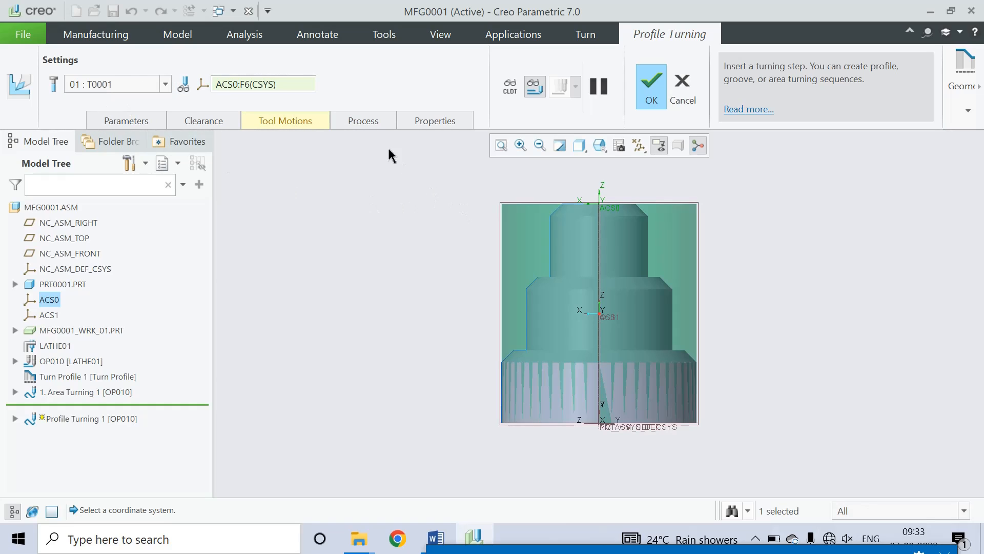
pyautogui.click(300, 120)
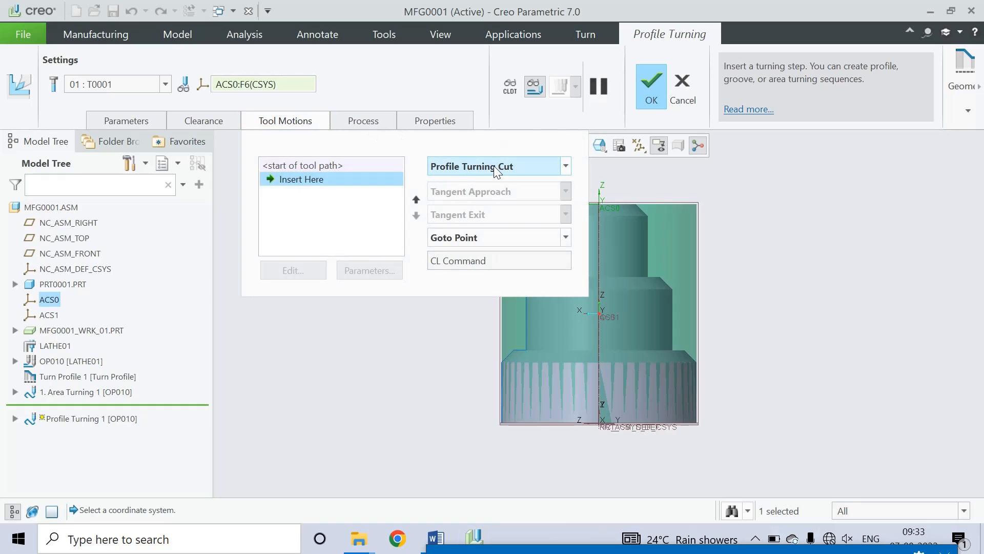
pyautogui.click(494, 165)
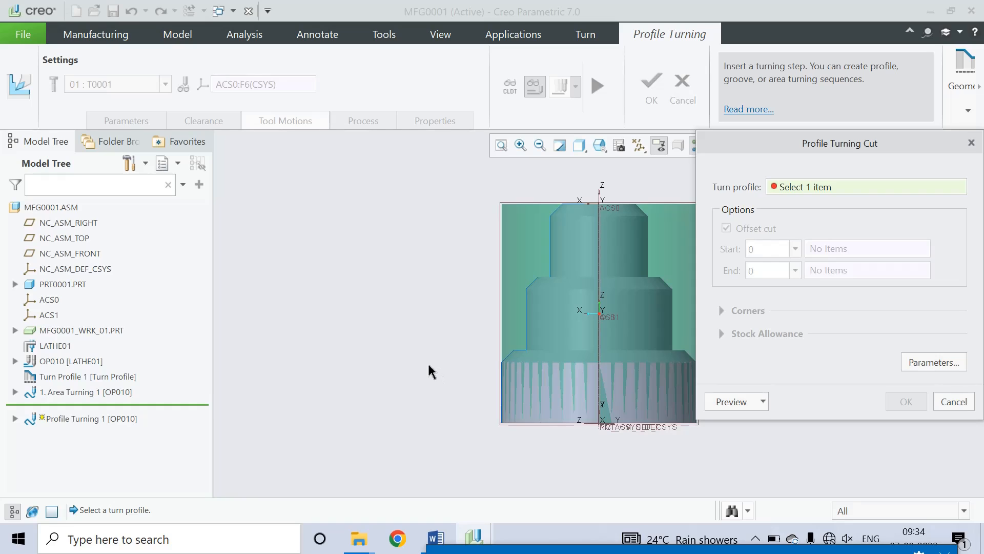
pyautogui.click(79, 381)
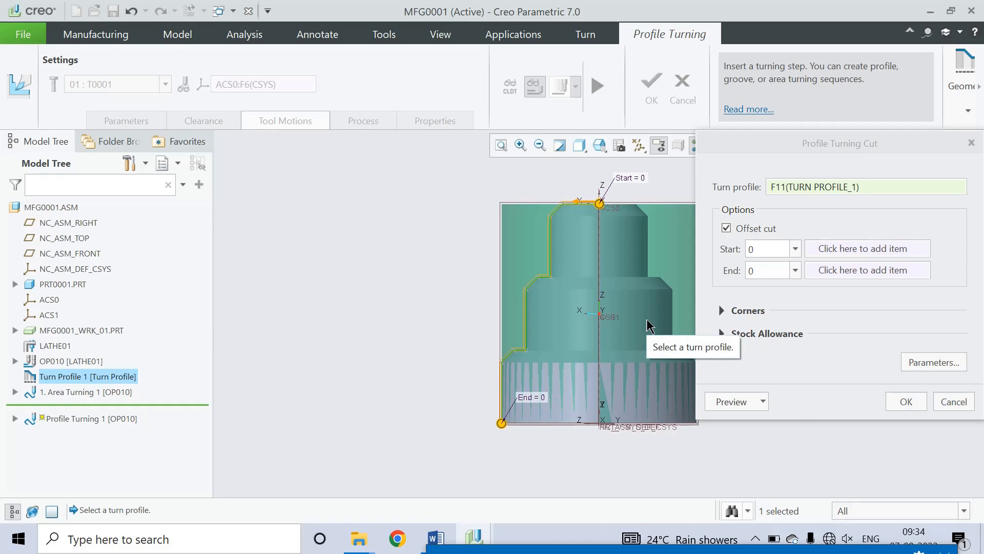
pyautogui.click(755, 538)
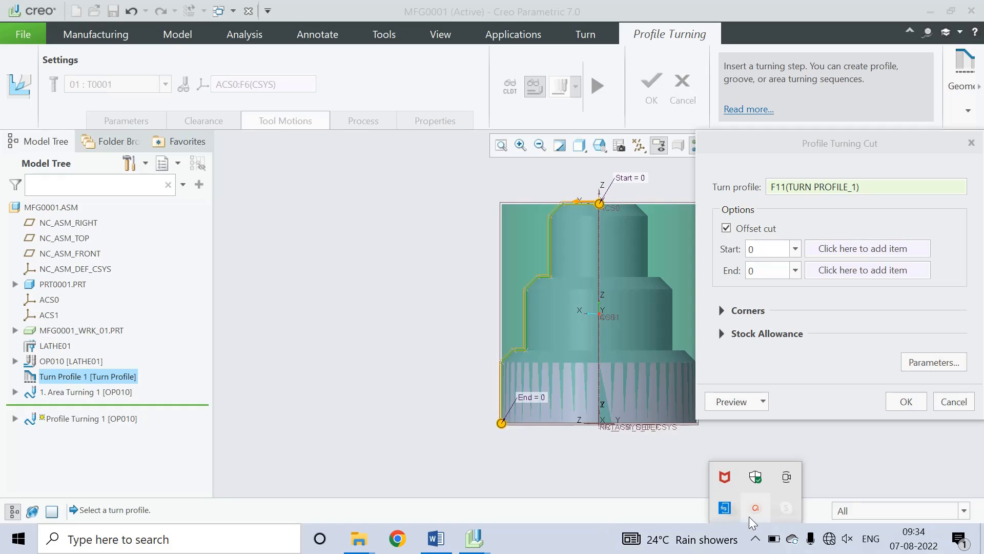
pyautogui.click(754, 511)
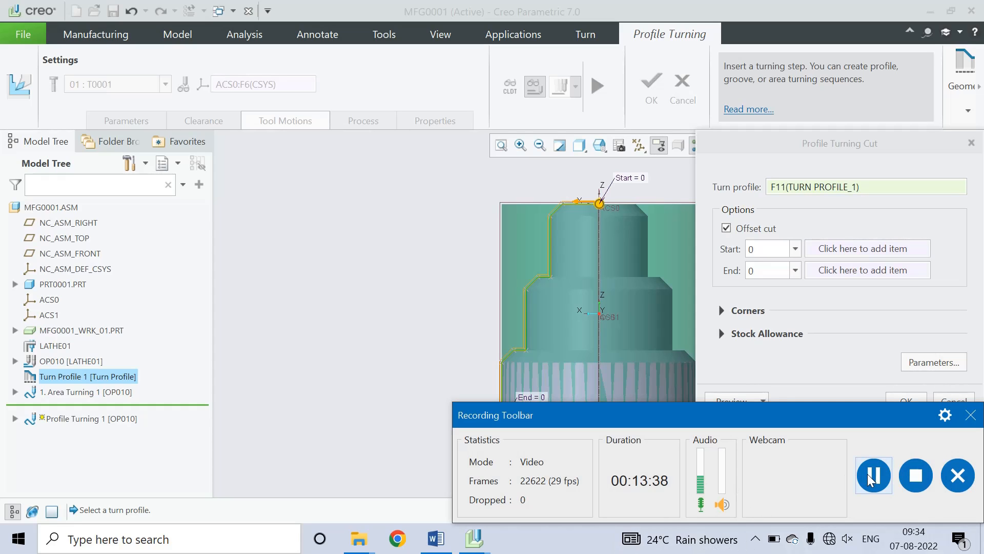
pyautogui.moveTo(849, 420); pyautogui.dragTo(756, 522)
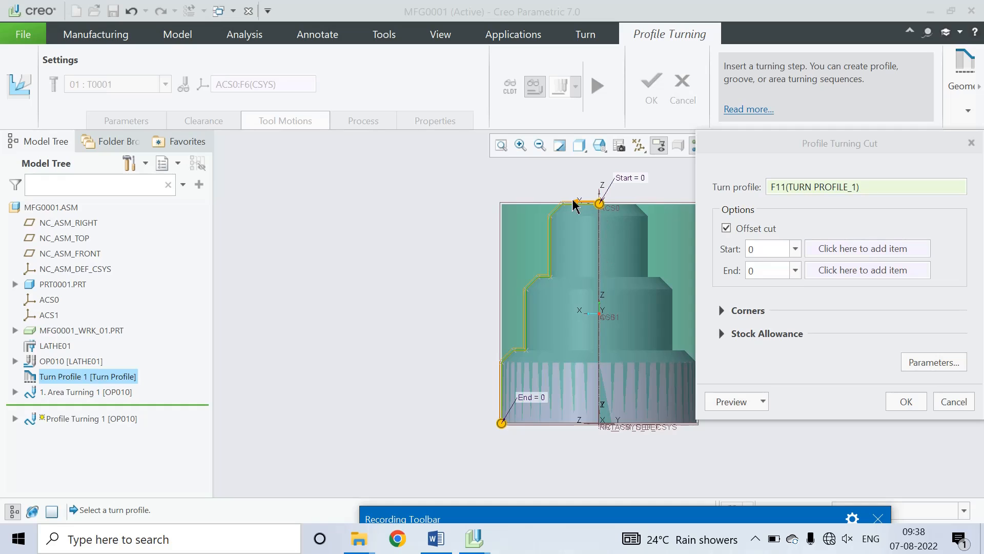
pyautogui.click(934, 362)
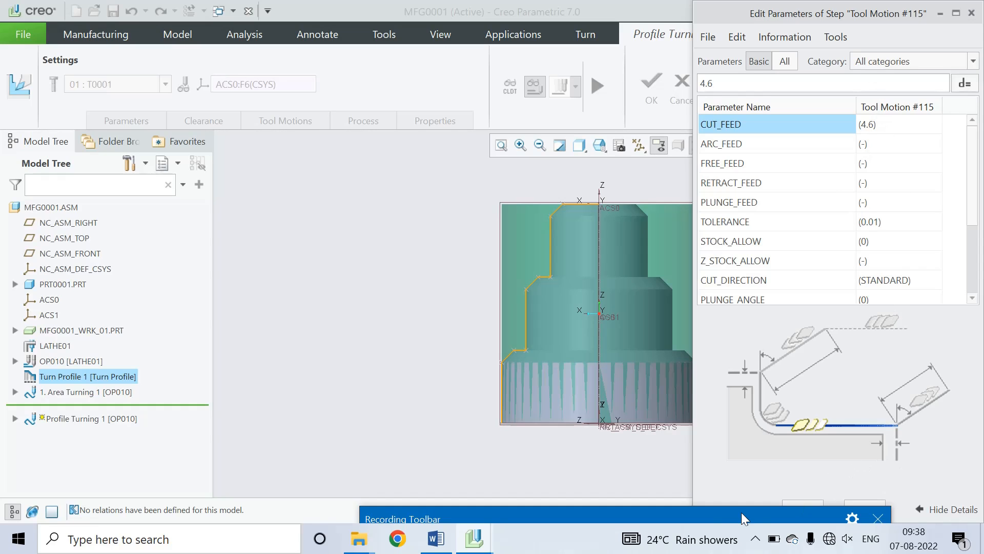
pyautogui.moveTo(741, 512); pyautogui.dragTo(687, 526)
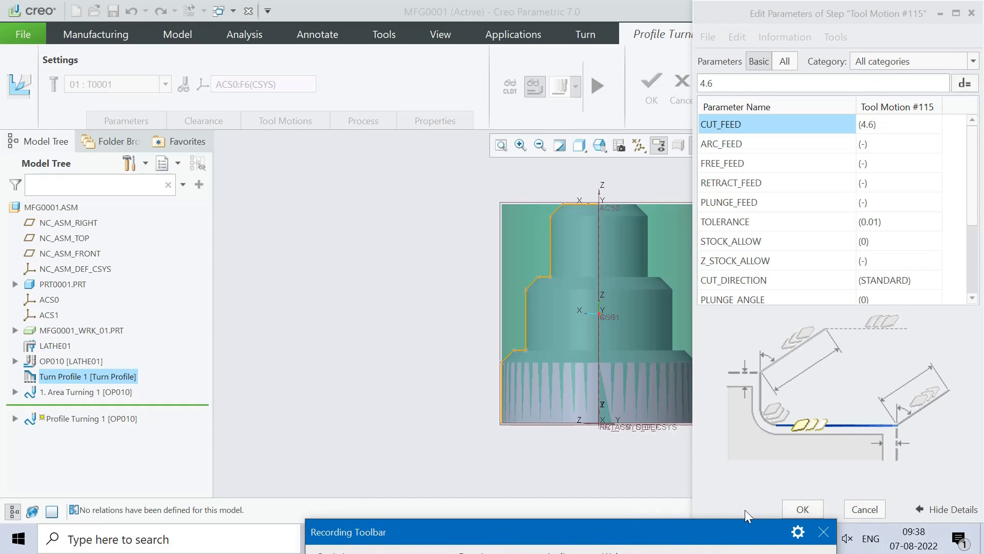
pyautogui.click(803, 509)
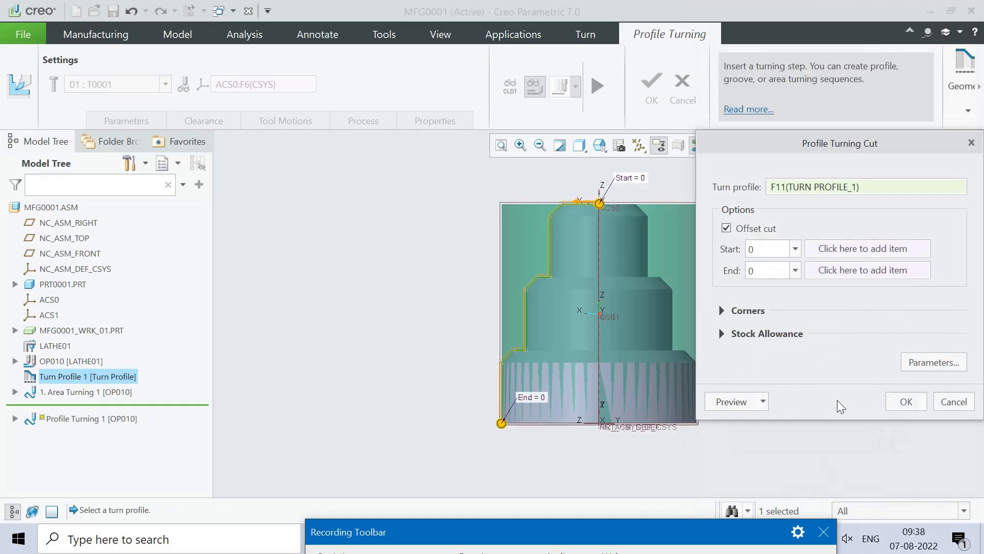
pyautogui.click(907, 401)
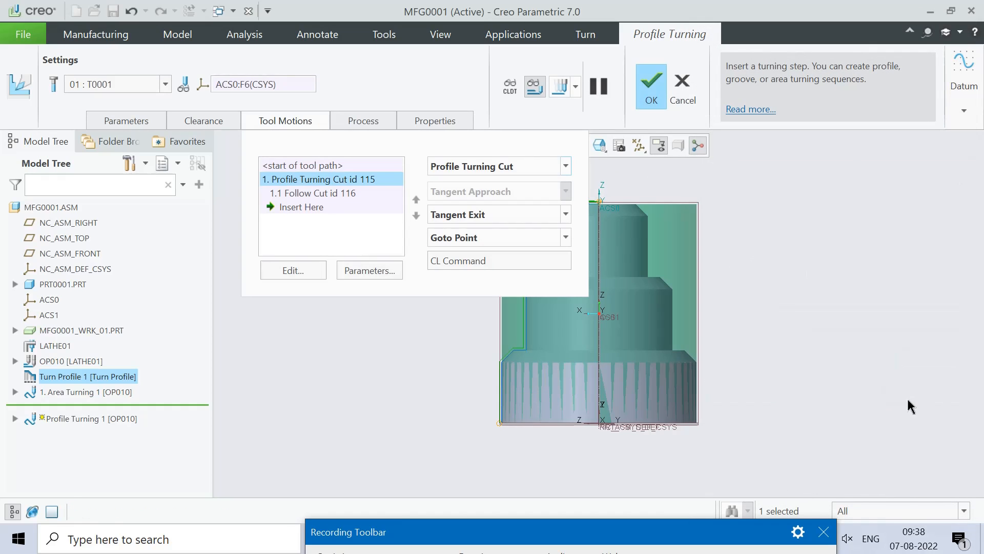
# Step: Play back the profile turning toolpath, then finish the sequence as Profile Turning 1 [OP010]
pyautogui.click(562, 89)
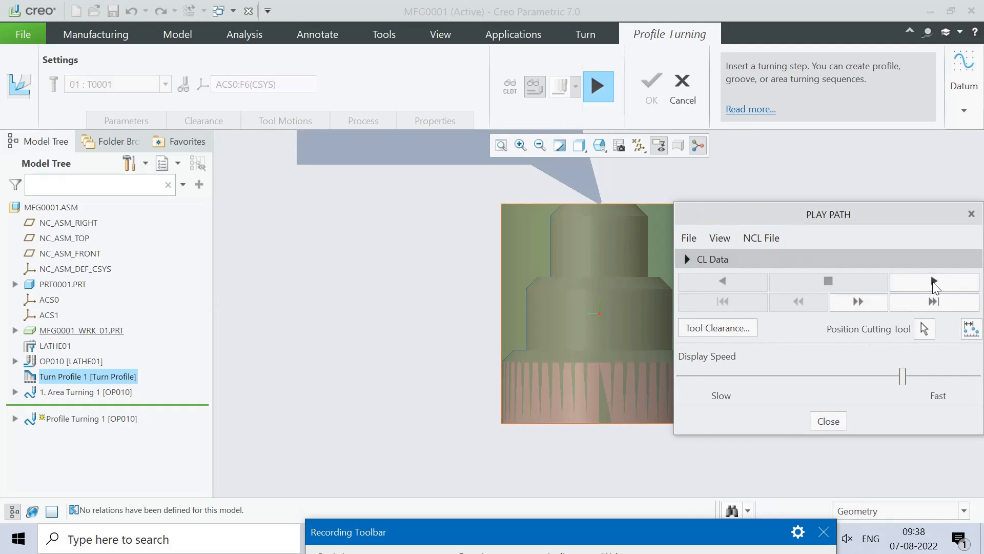
pyautogui.click(932, 282)
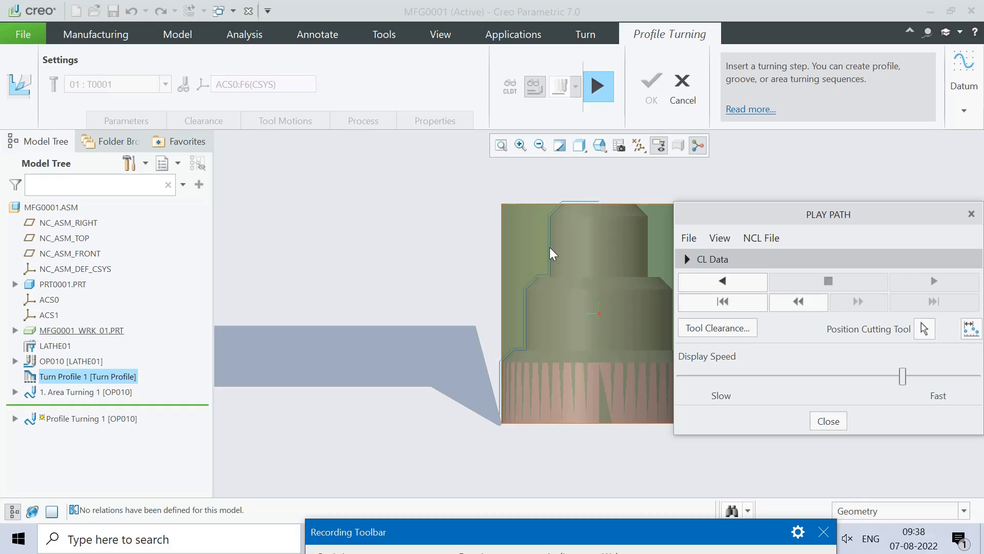
pyautogui.click(827, 422)
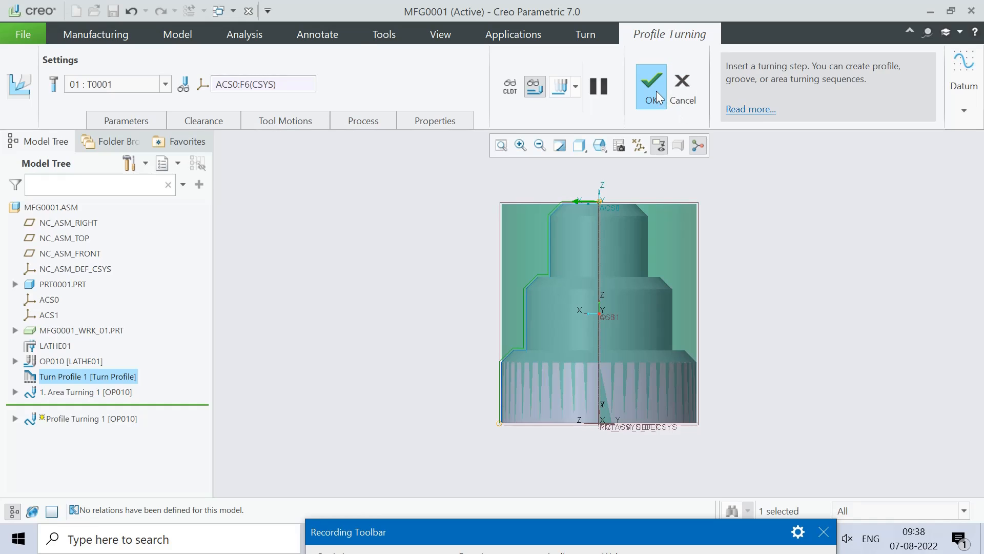
pyautogui.click(656, 91)
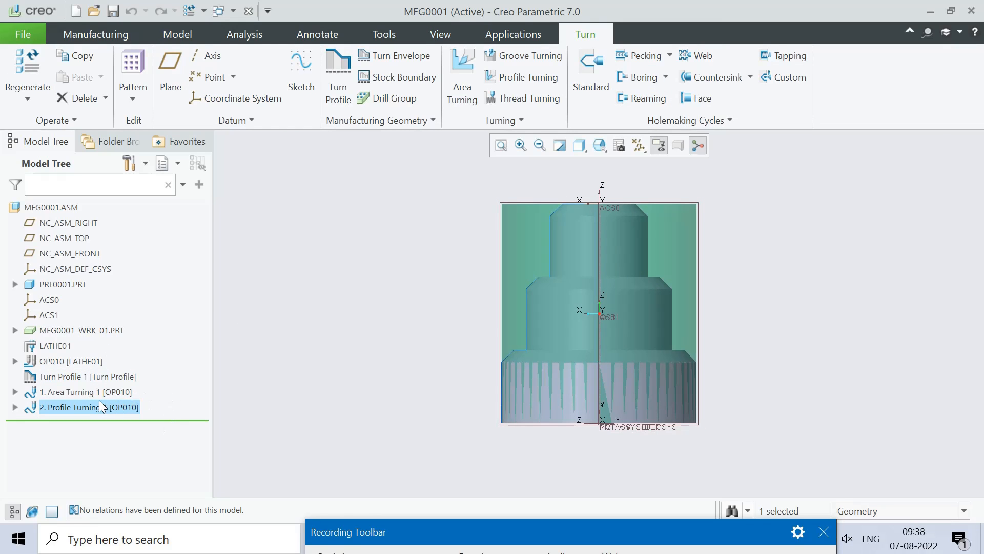
# Step: Reopen Area Turning 1 for editing and switch to material removal simulation
pyautogui.click(72, 391)
pyautogui.click(89, 312)
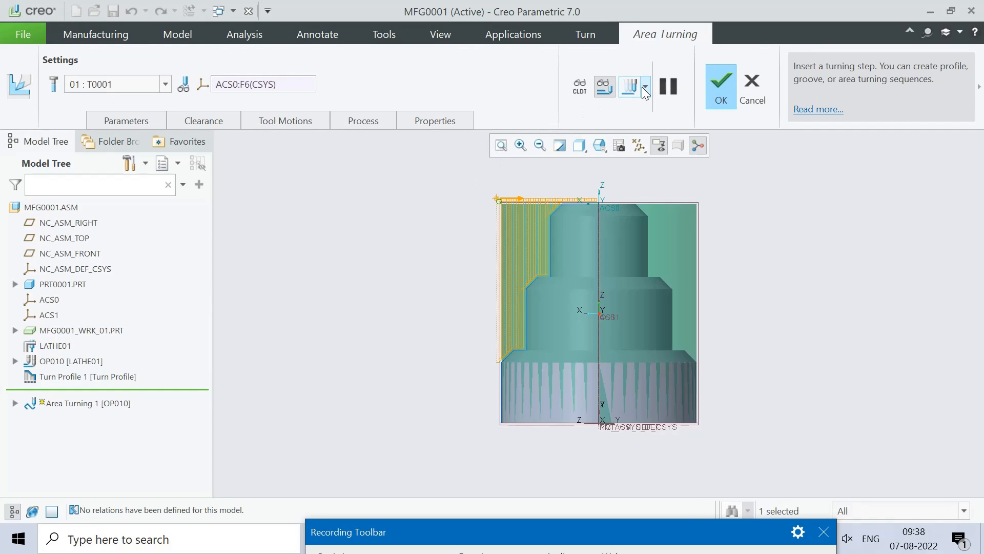
pyautogui.click(644, 89)
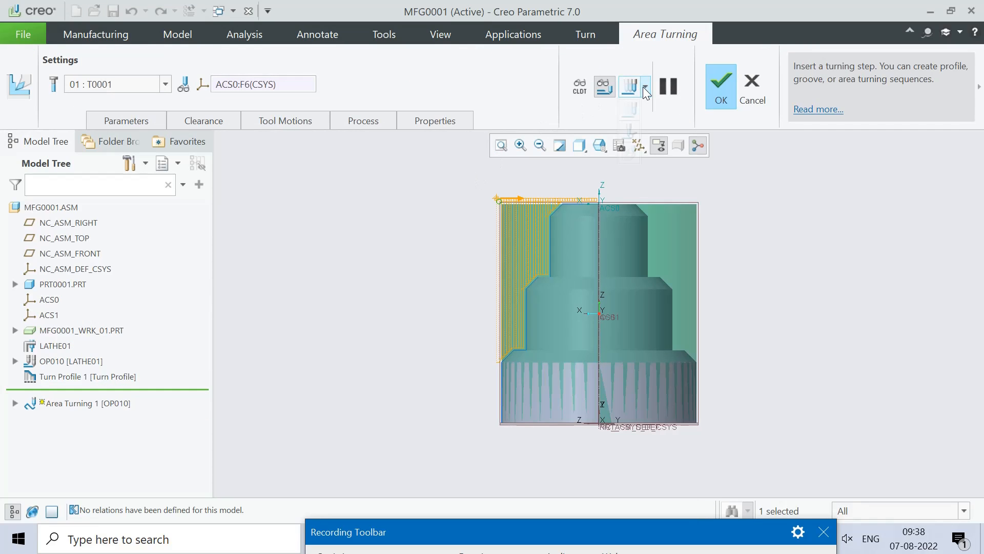
pyautogui.click(632, 152)
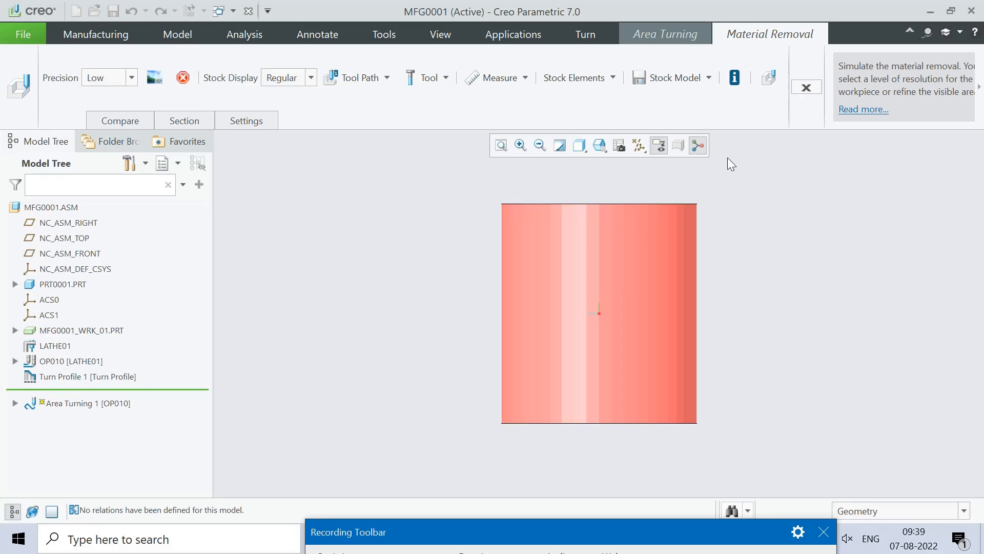
# Step: Play the area turning cut simulation at higher speed, exit it, and finish redefining Area Turning 1
pyautogui.click(766, 81)
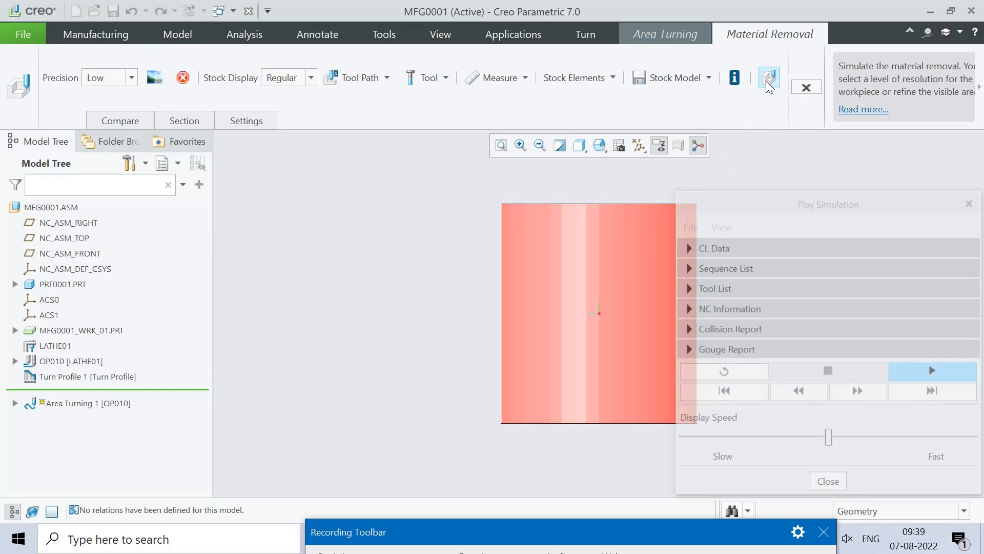
pyautogui.click(918, 369)
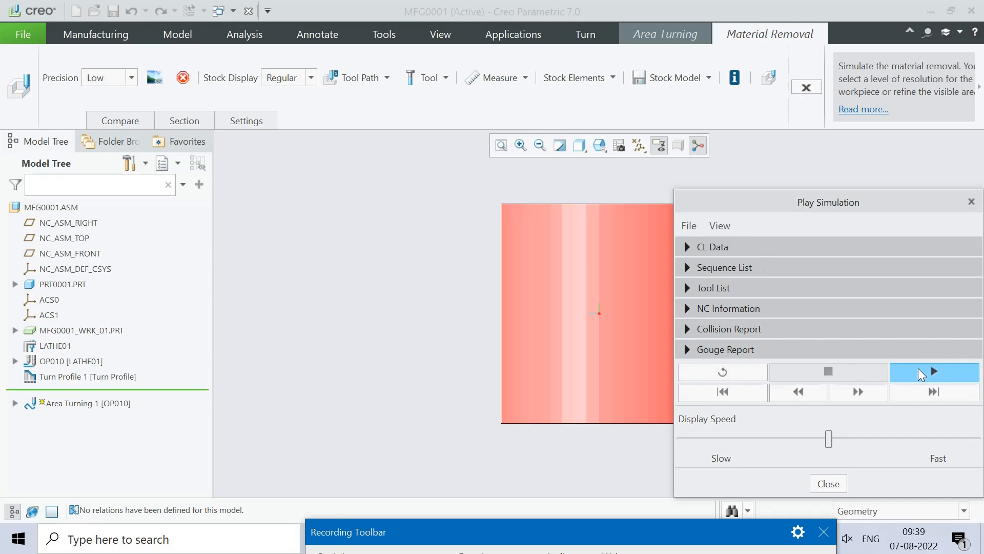
pyautogui.click(825, 439)
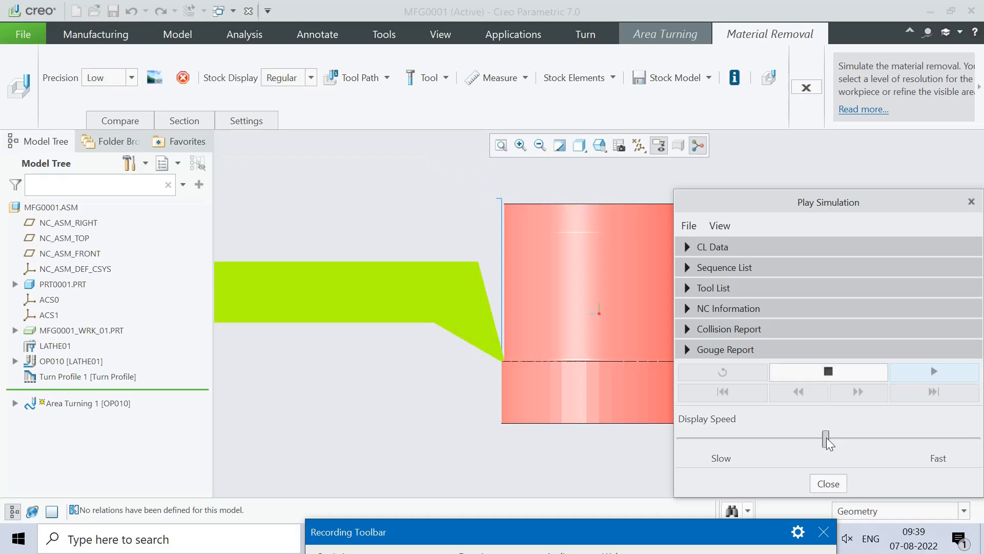
pyautogui.moveTo(825, 438); pyautogui.dragTo(852, 439)
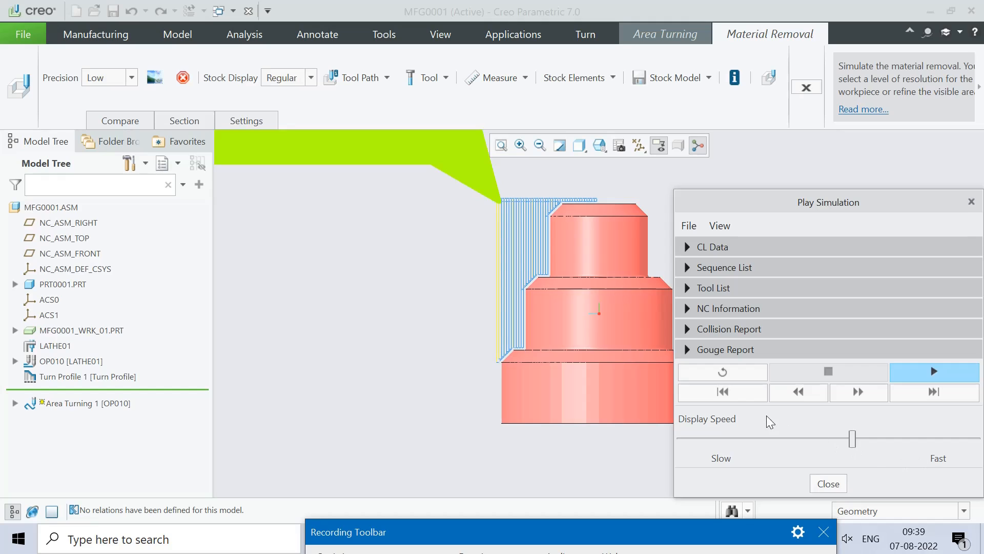
pyautogui.click(832, 484)
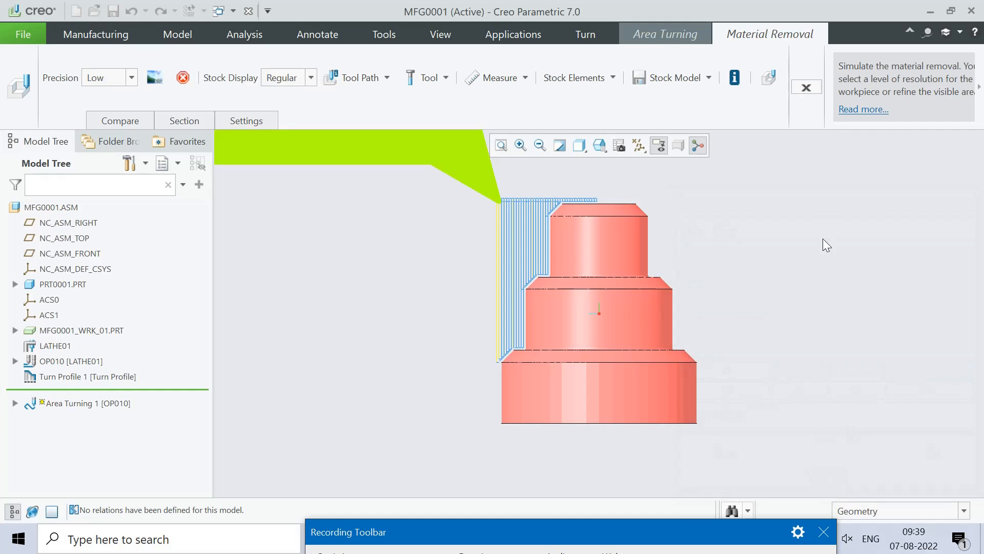
pyautogui.click(802, 86)
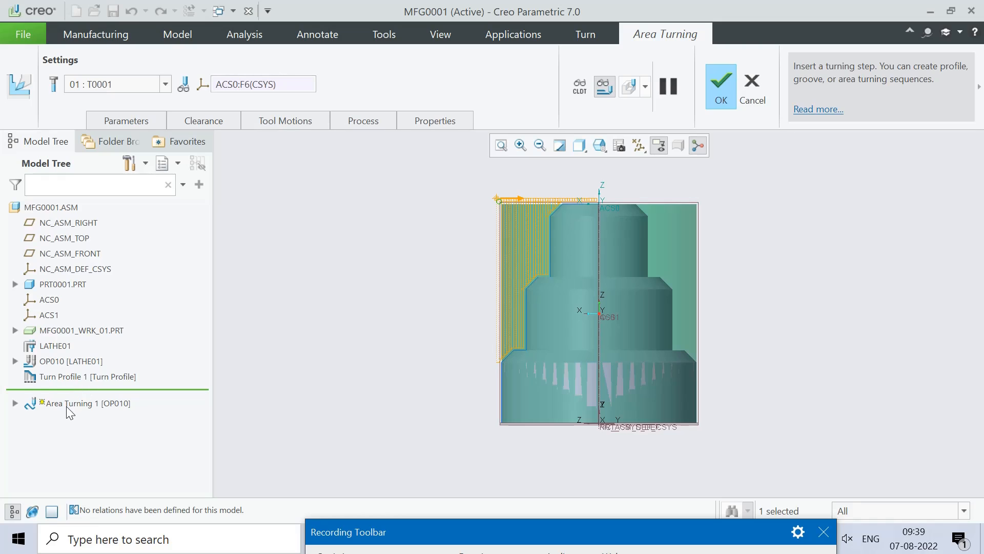
pyautogui.click(721, 82)
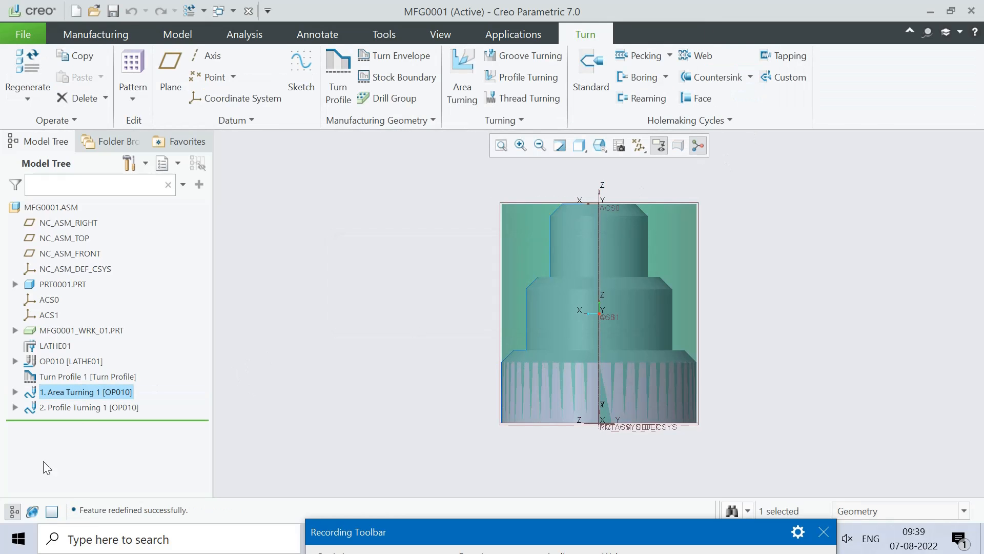
# Step: Run and close a material removal simulation for Profile Turning 1
pyautogui.click(68, 409)
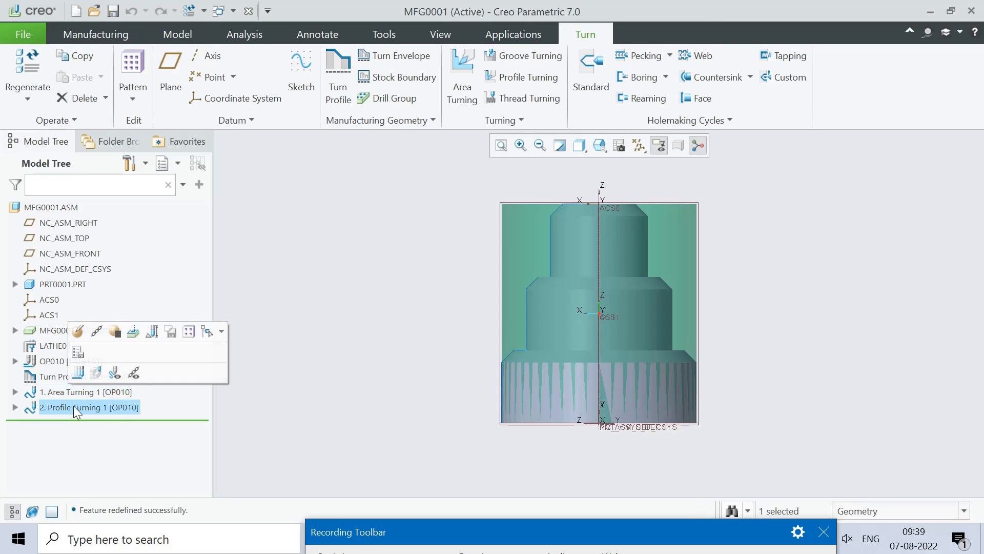
pyautogui.click(98, 370)
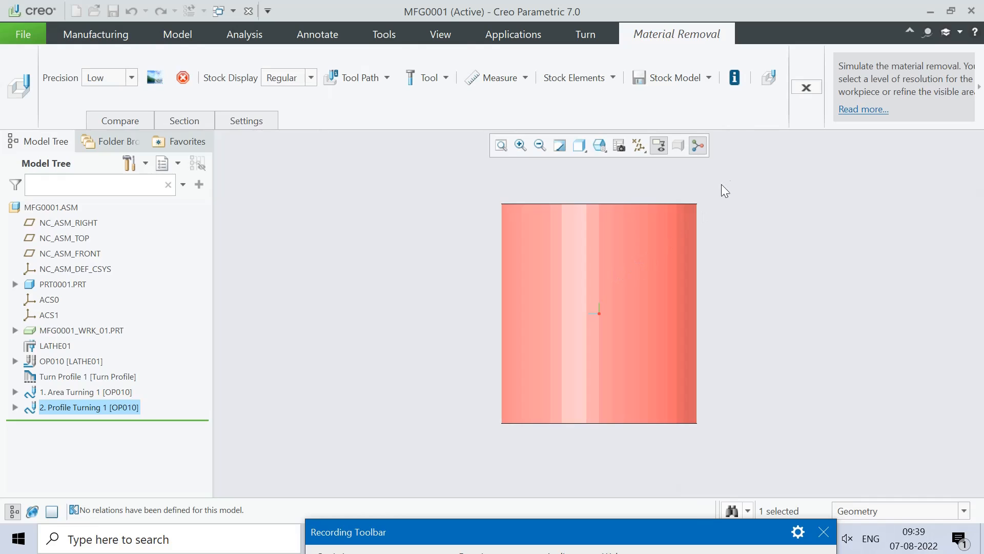
pyautogui.click(771, 73)
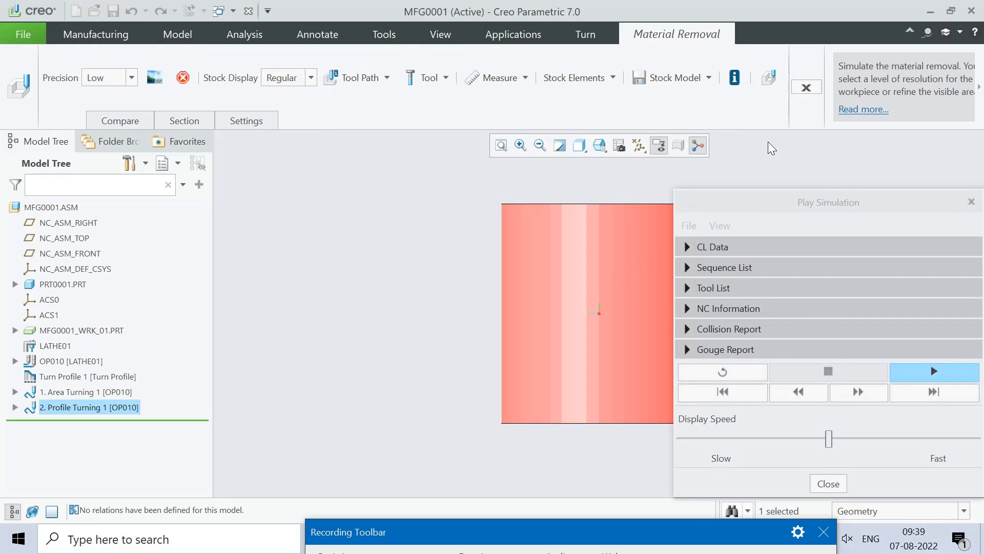
pyautogui.click(934, 371)
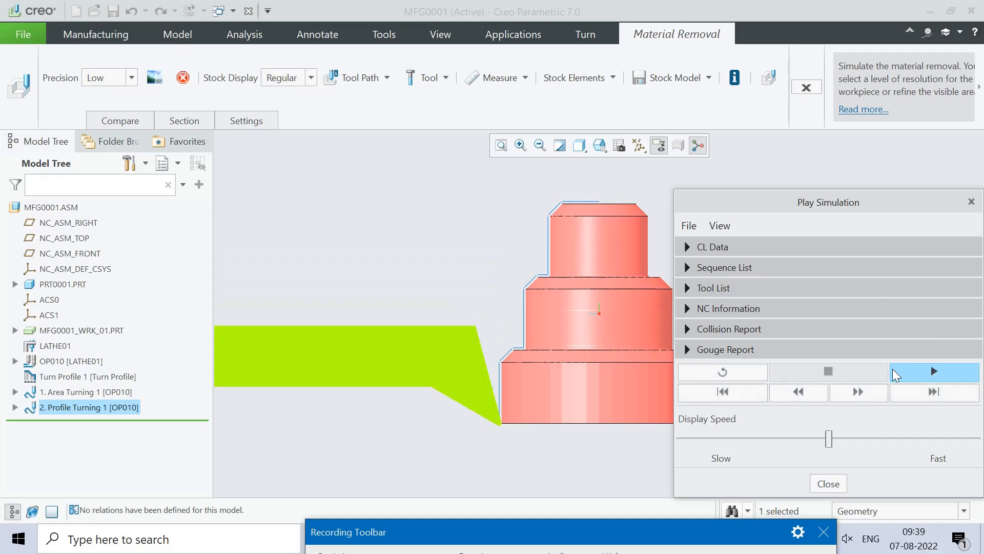
pyautogui.click(828, 484)
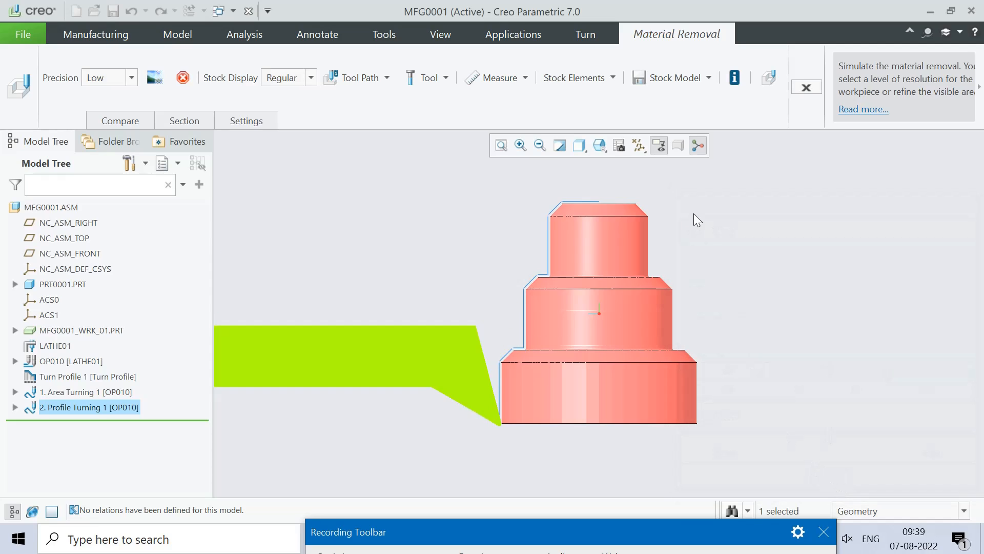
pyautogui.click(804, 87)
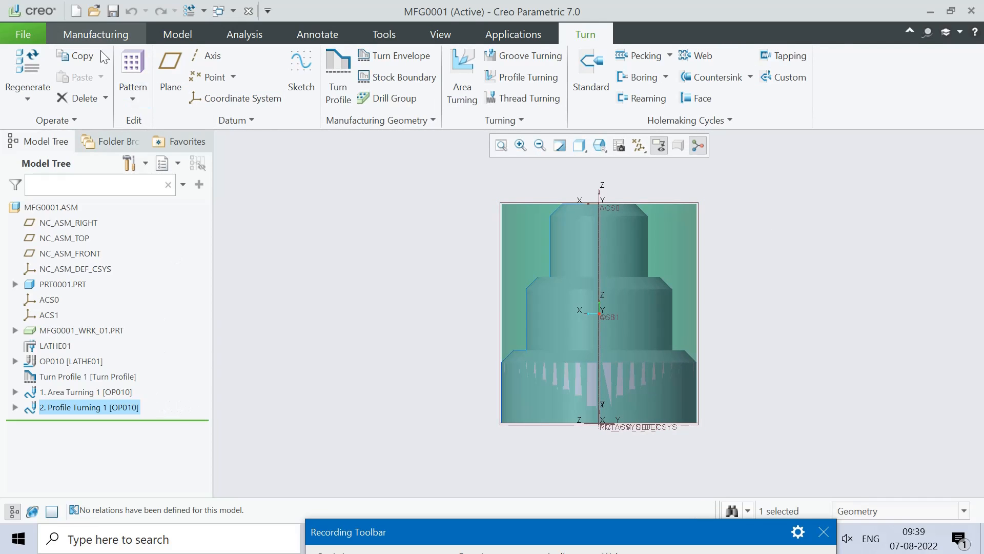
pyautogui.click(93, 35)
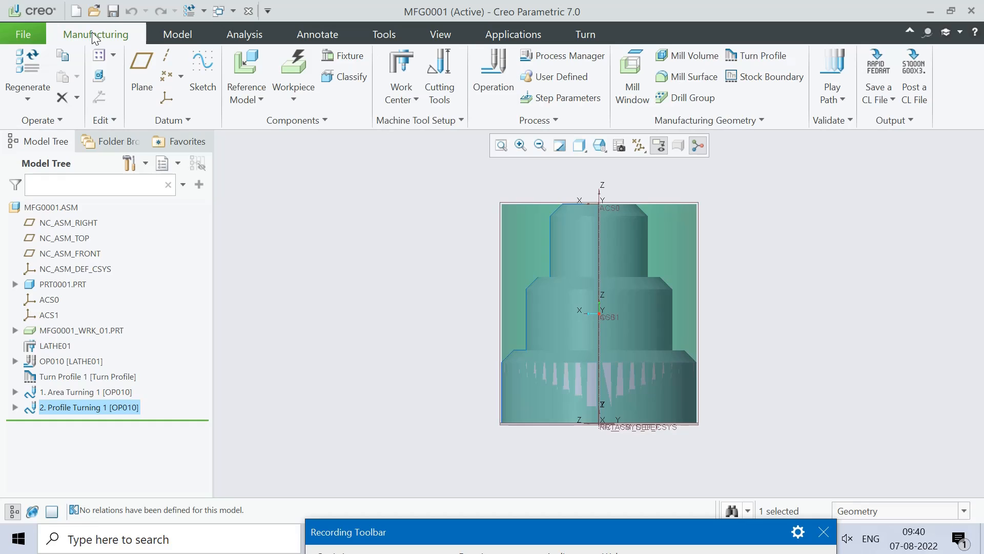
# Step: Save Area Turning 1's tool path as CL file area_turning_1 with an MCD file
pyautogui.click(893, 100)
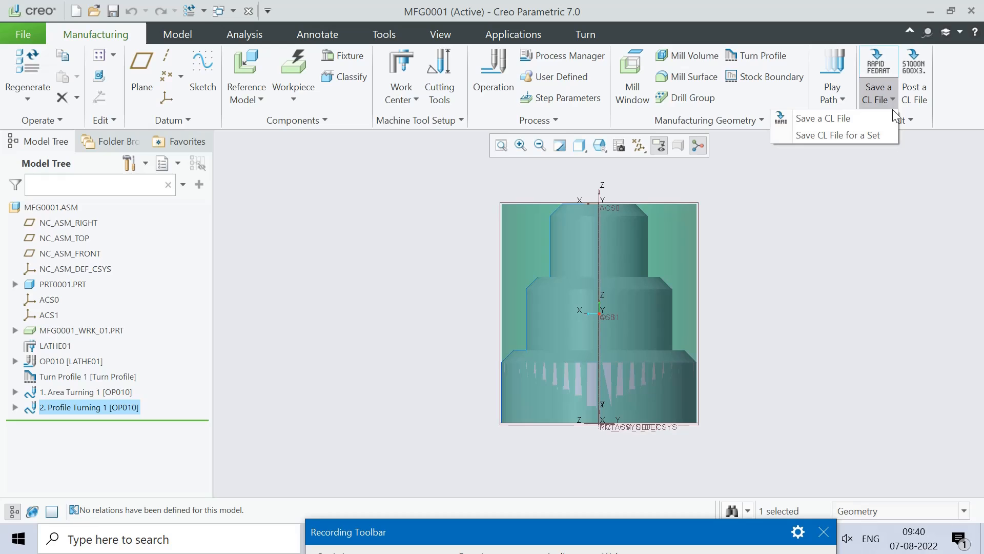
pyautogui.click(854, 123)
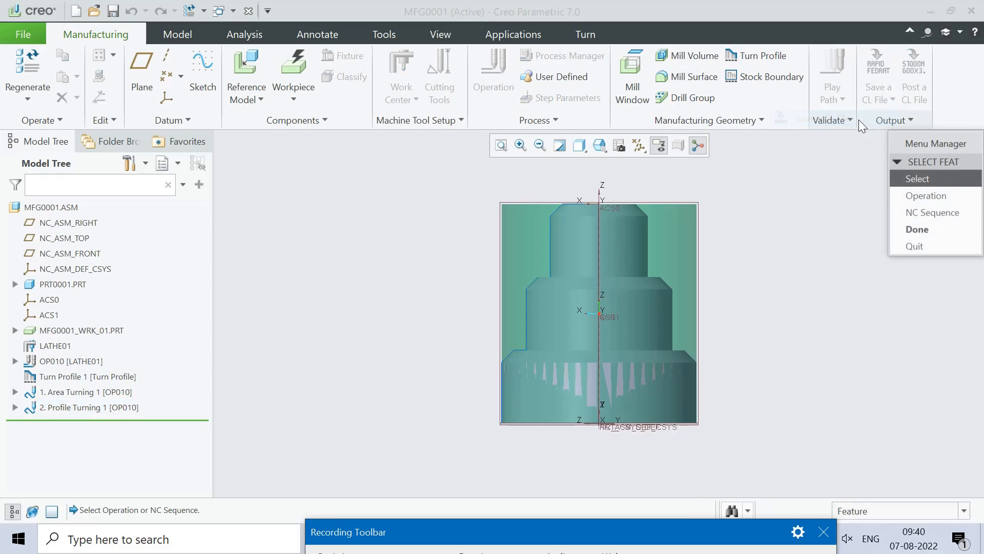
pyautogui.click(930, 211)
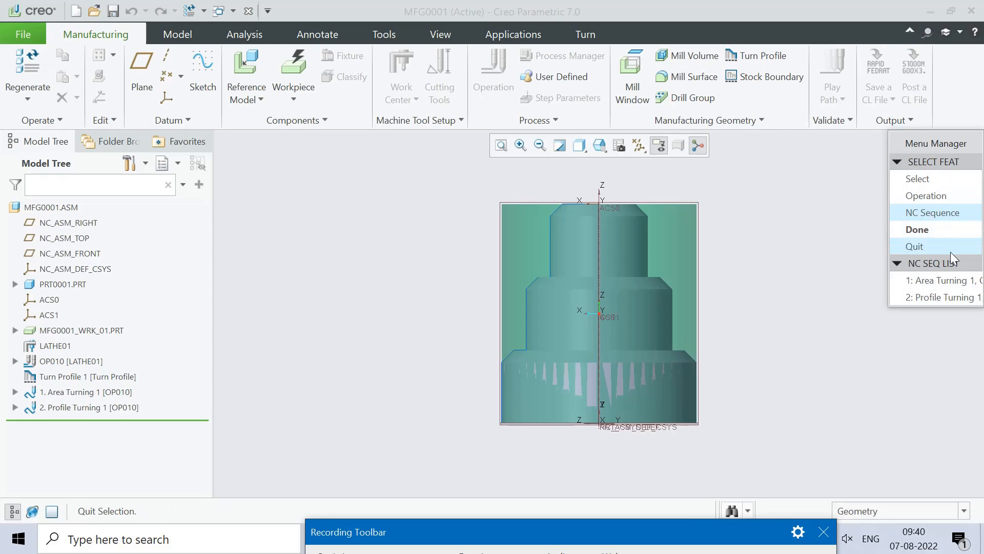
pyautogui.click(944, 281)
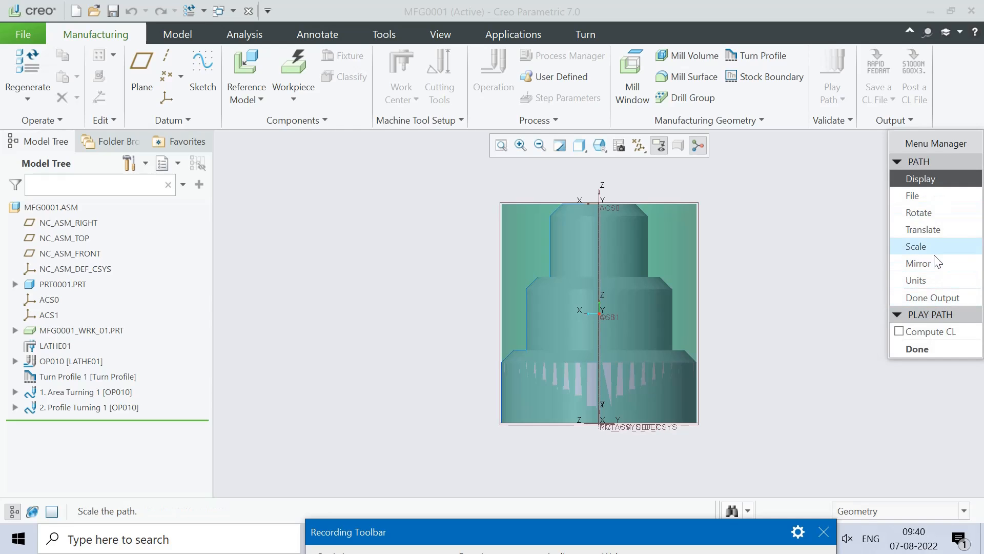
pyautogui.click(920, 195)
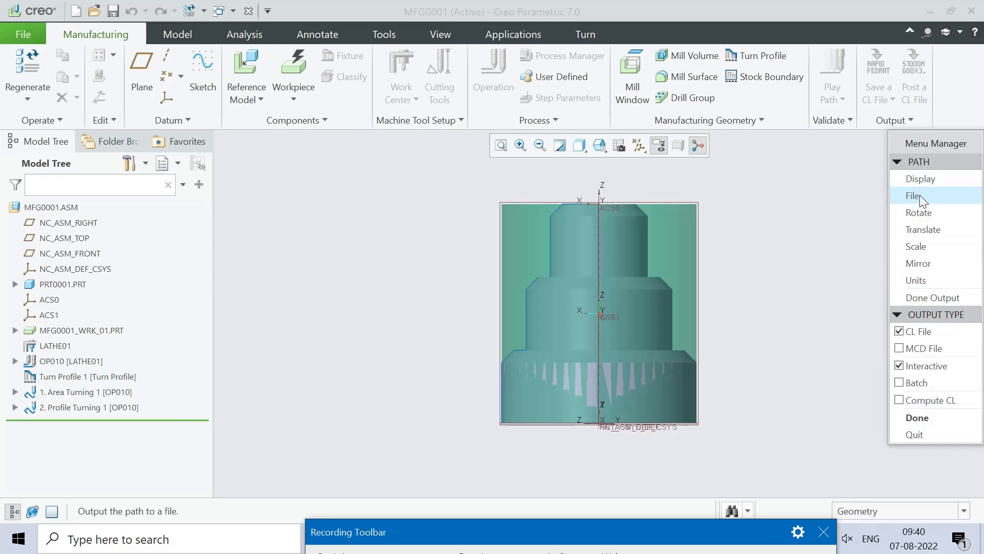
pyautogui.click(900, 348)
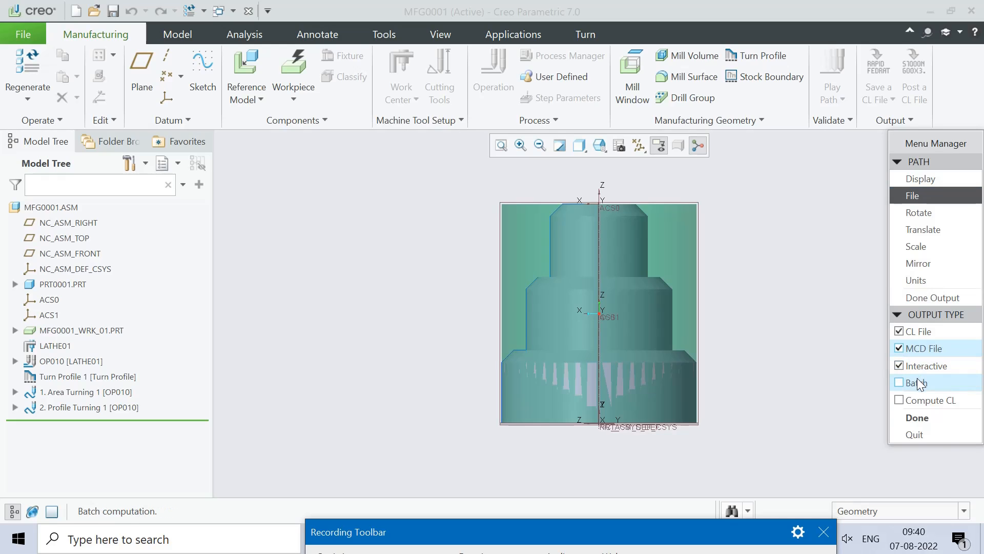
pyautogui.click(917, 418)
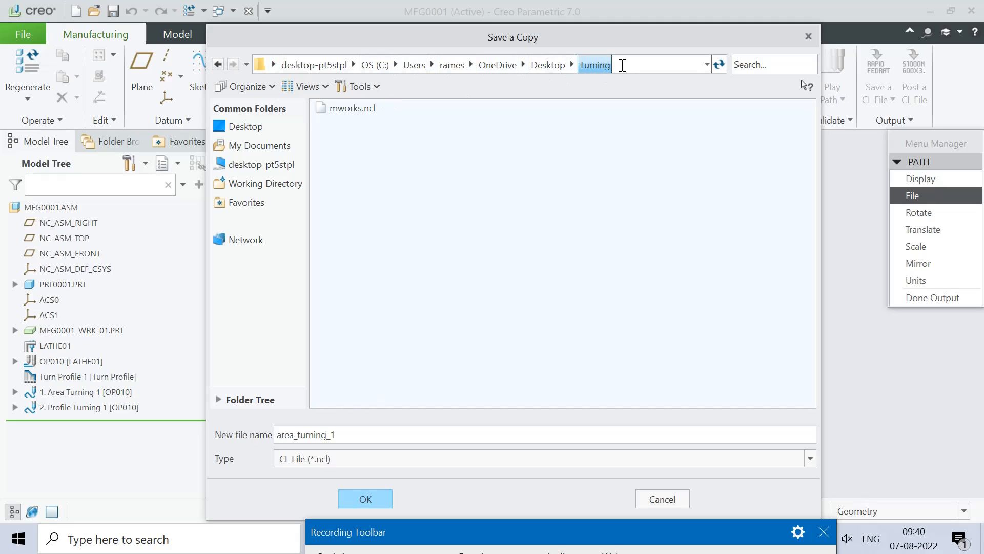
pyautogui.click(366, 497)
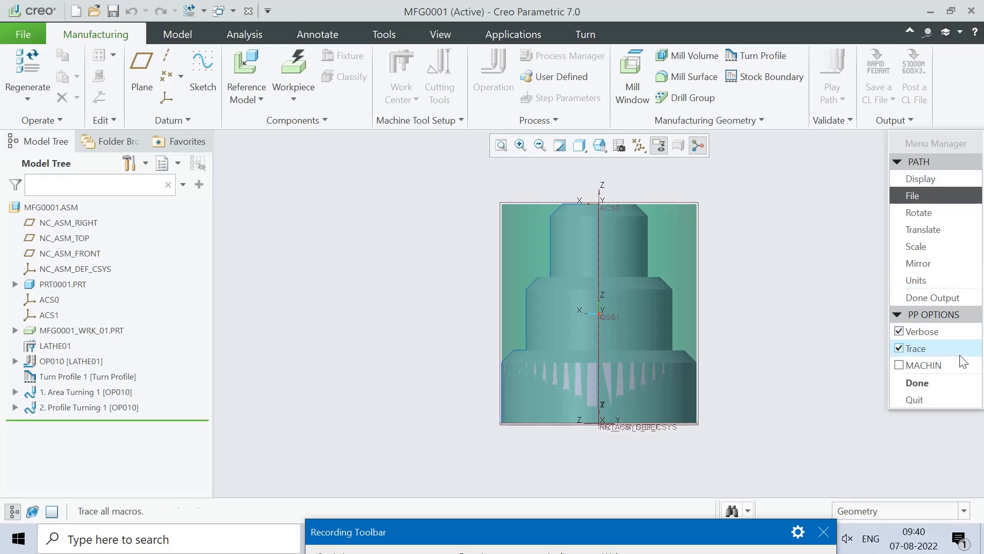
# Step: Post-process it with UNCX01.P12 and close the log
pyautogui.click(921, 383)
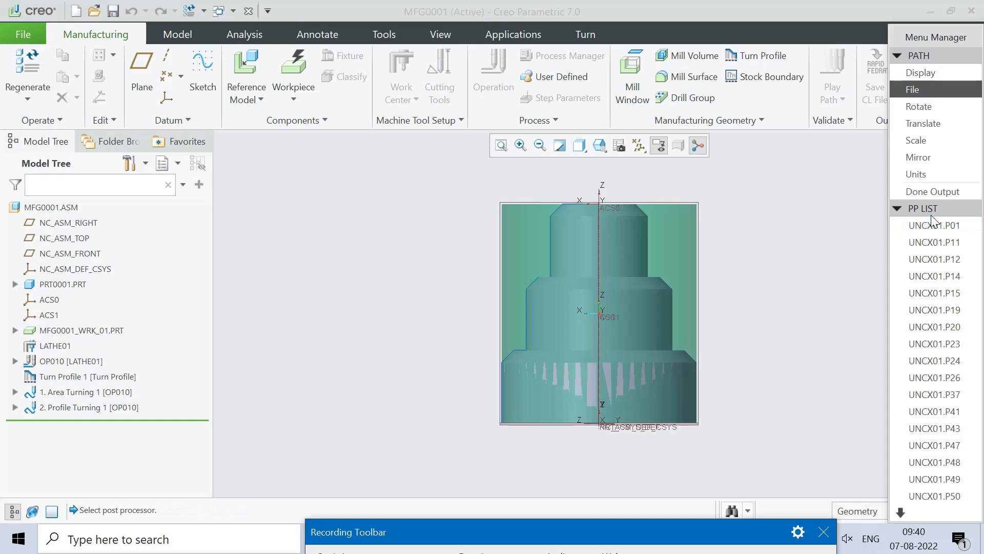
pyautogui.click(952, 260)
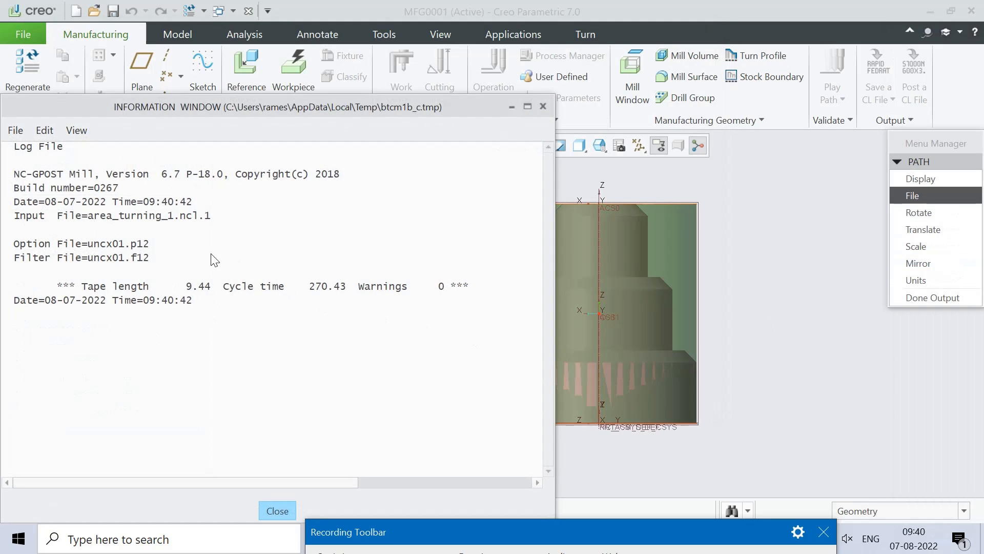
pyautogui.click(275, 512)
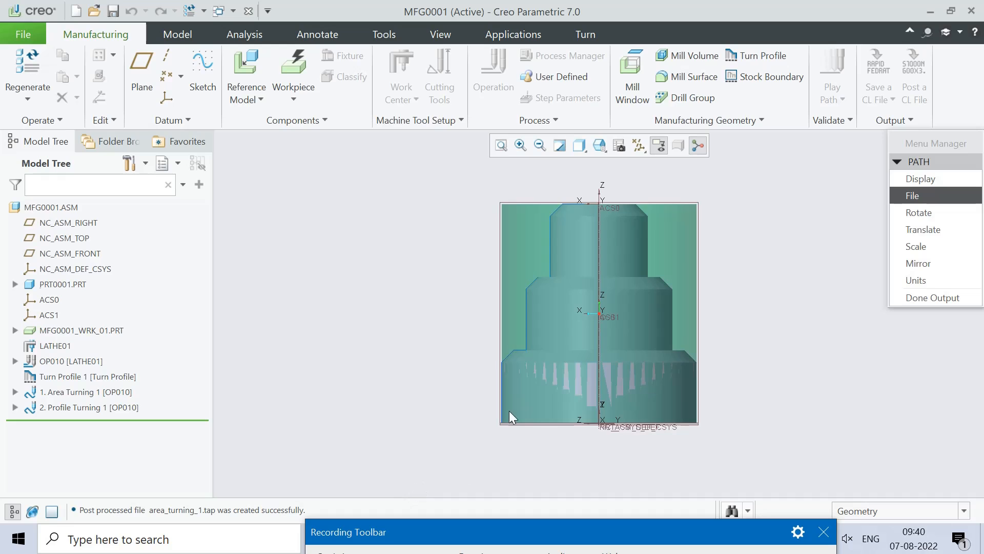
# Step: Open area_turning_1.tap from the Turning folder in Notepad
pyautogui.press('super+d')
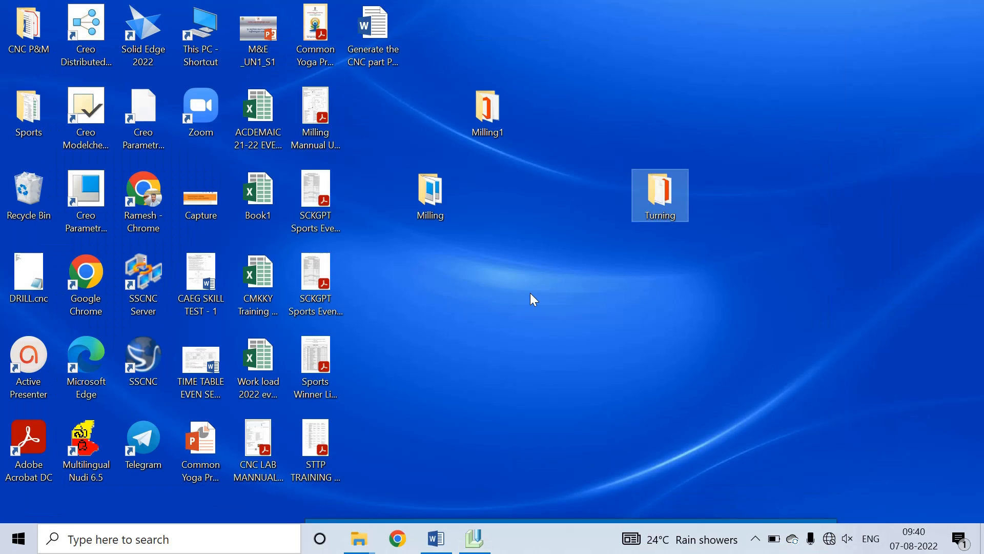
pyautogui.doubleClick(670, 192)
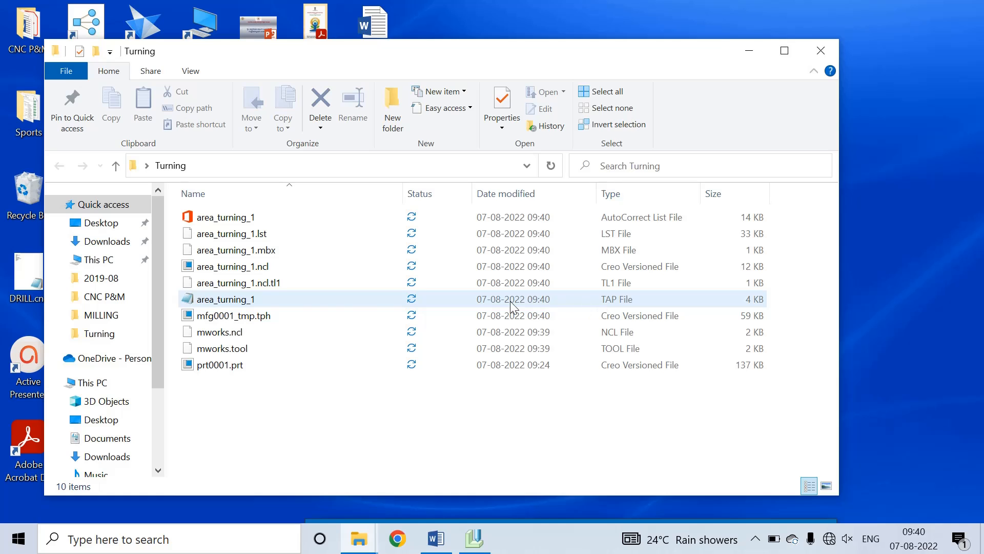
pyautogui.doubleClick(288, 298)
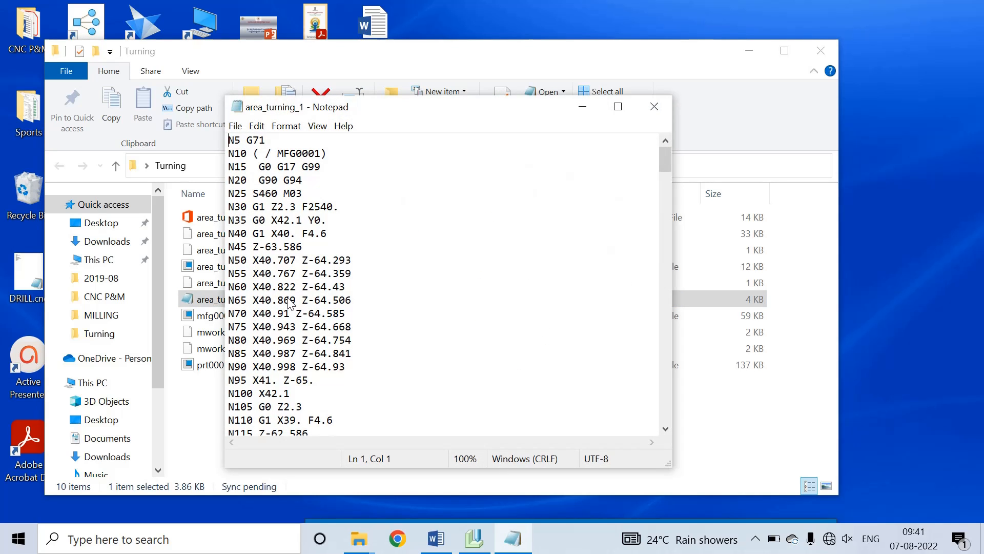
# Step: Scroll to the G-code's end at N1195 M30, close Notepad, and minimize the folder
pyautogui.scroll(-20, 364, 274)
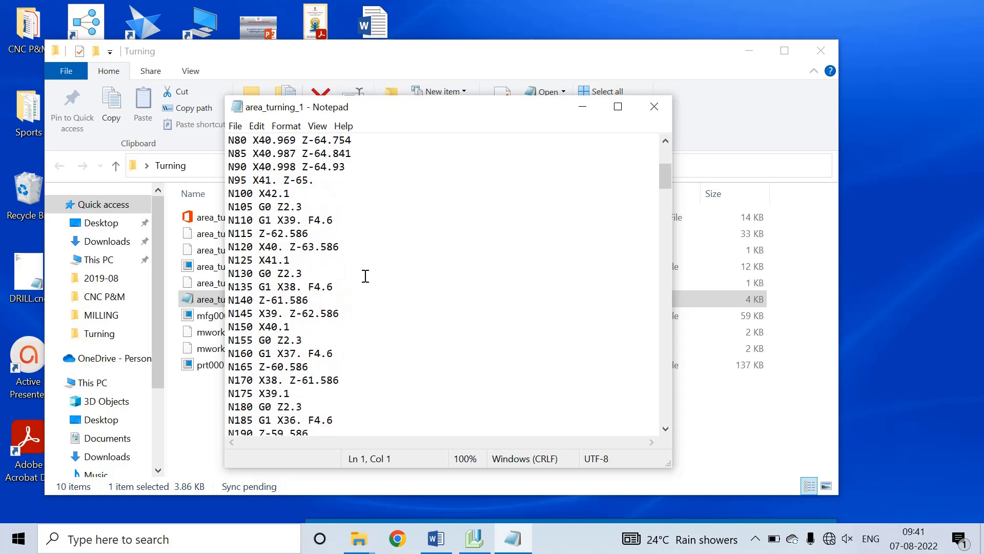
pyautogui.scroll(-20, 447, 359)
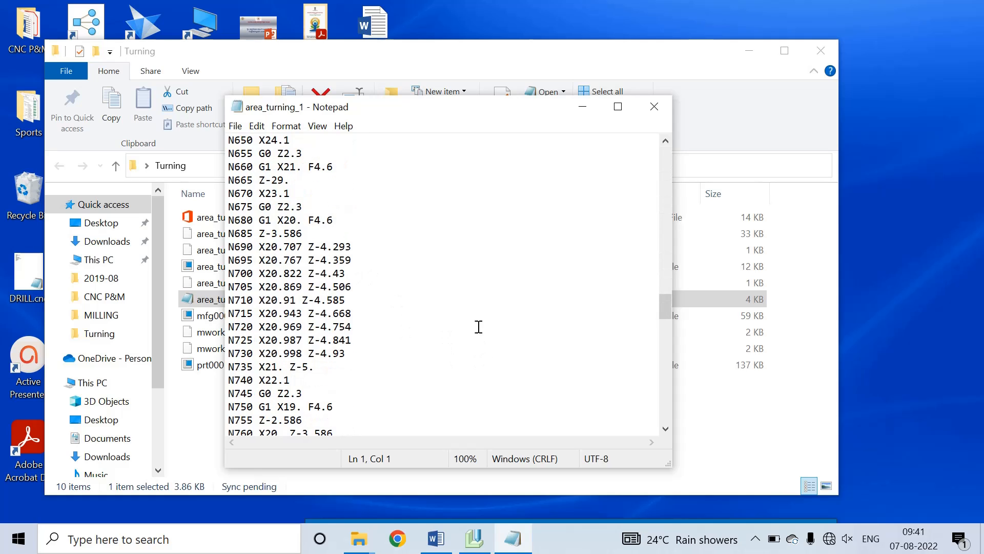
pyautogui.scroll(-6, 554, 384)
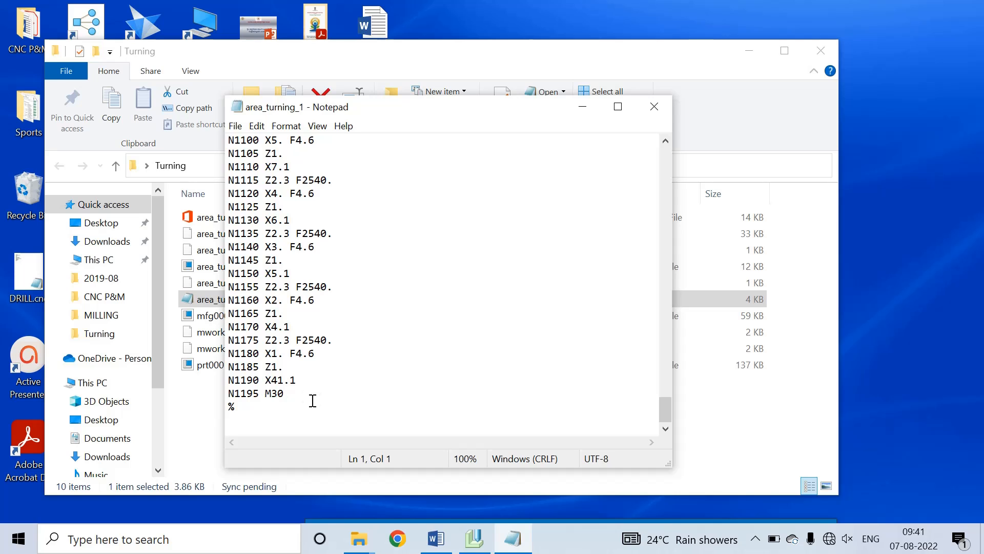
pyautogui.click(654, 107)
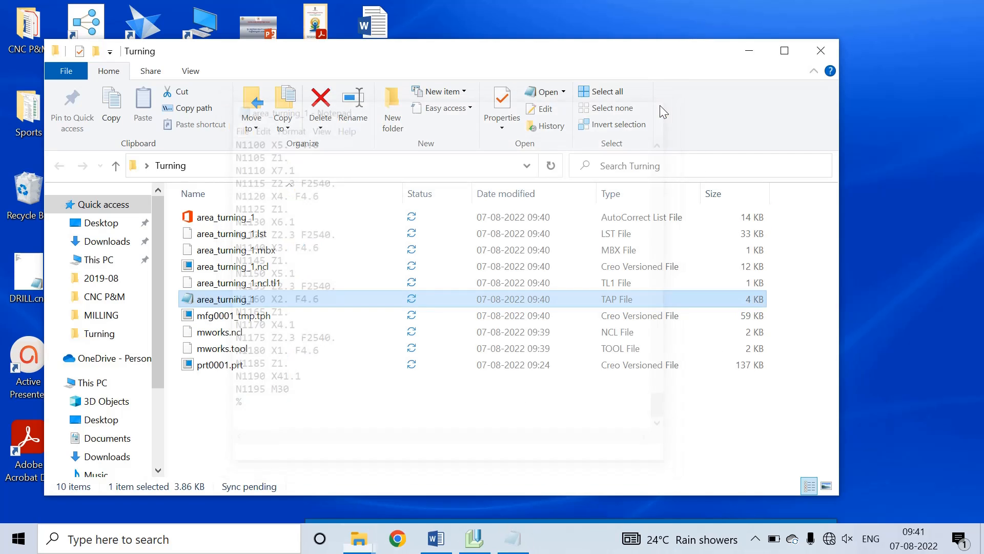
pyautogui.click(749, 50)
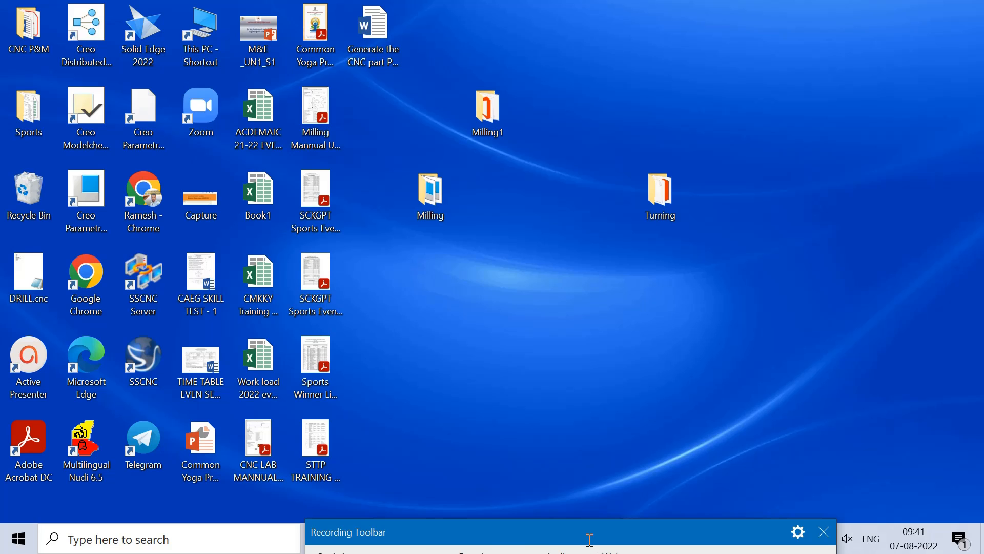
pyautogui.moveTo(588, 534); pyautogui.dragTo(894, 499)
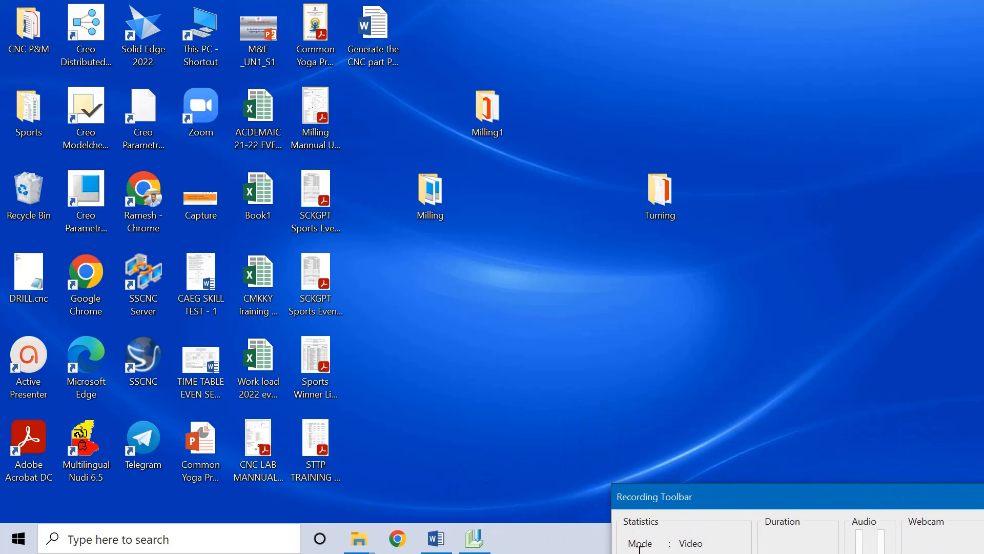
# Step: Return to Creo and finish output for the Area Turning sequence
pyautogui.click(476, 539)
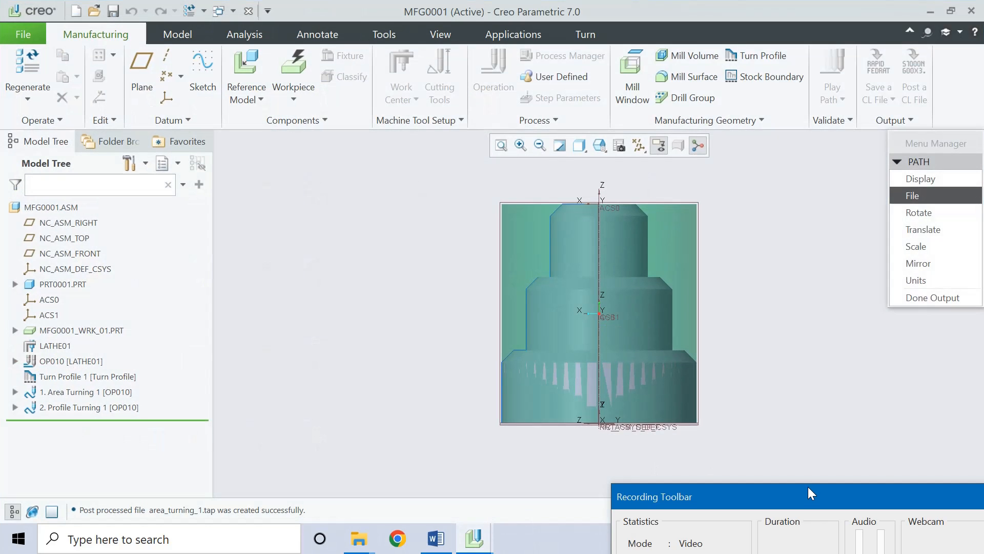
pyautogui.moveTo(807, 487); pyautogui.dragTo(556, 537)
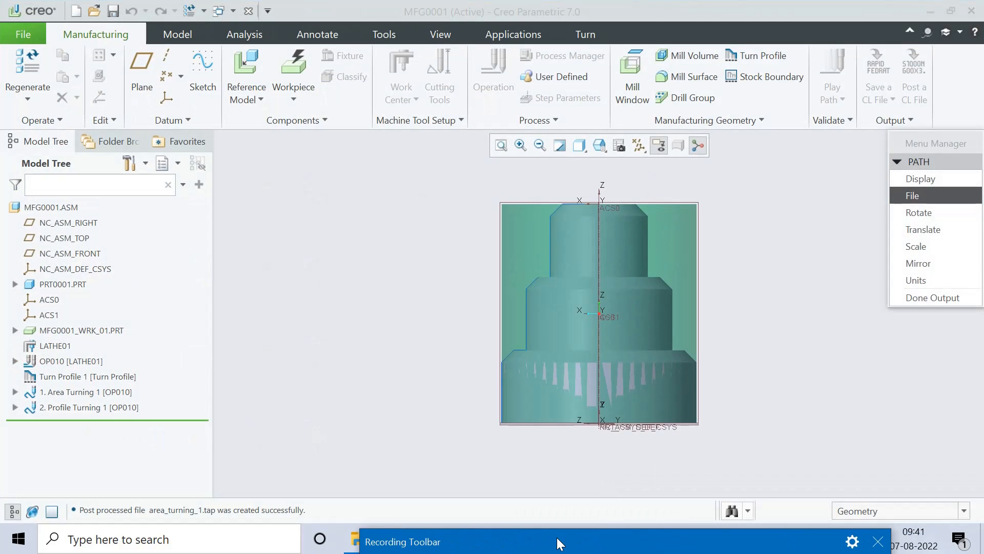
pyautogui.click(920, 297)
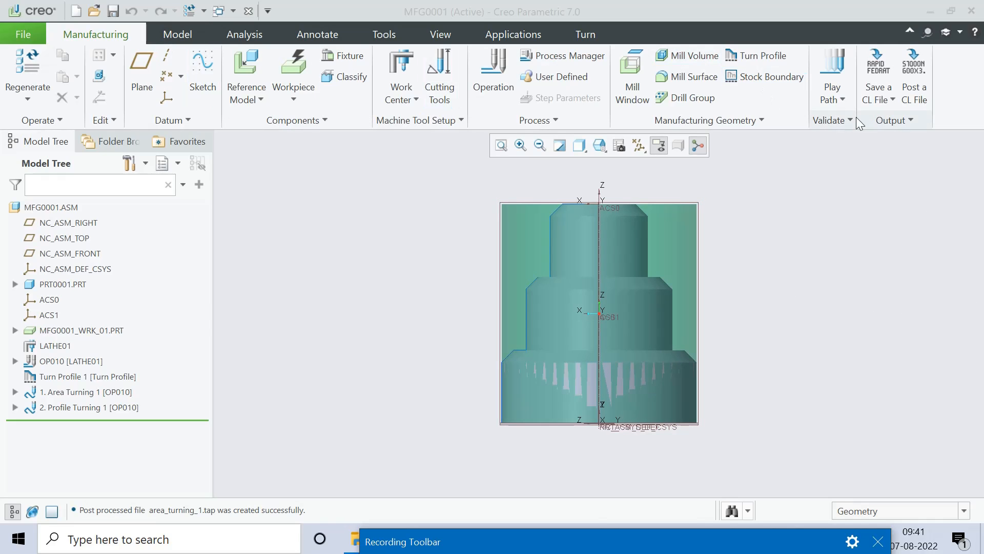
# Step: Set up a CL file for NC Sequence Profile Turning 1, writing to File with MCD File checked
pyautogui.click(893, 98)
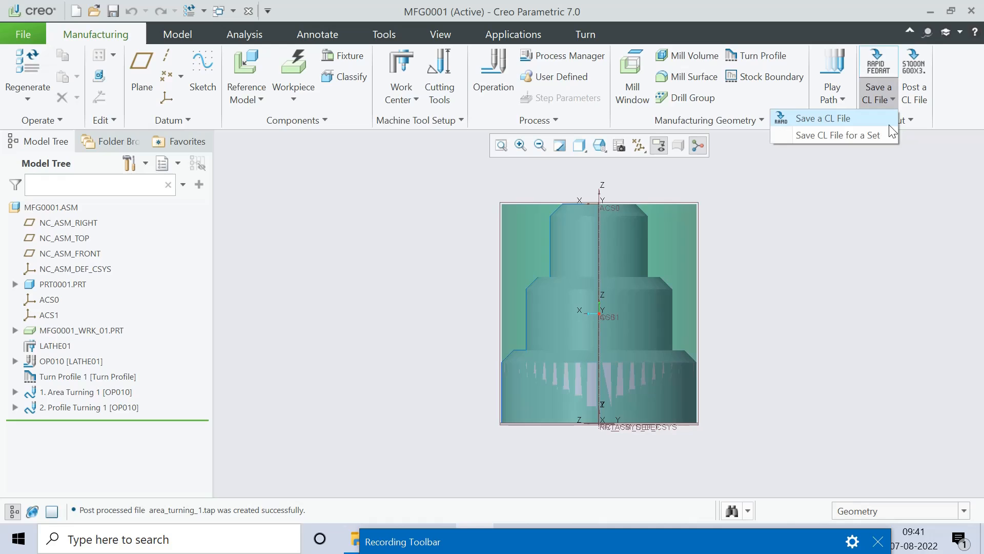
pyautogui.click(850, 118)
pyautogui.click(934, 210)
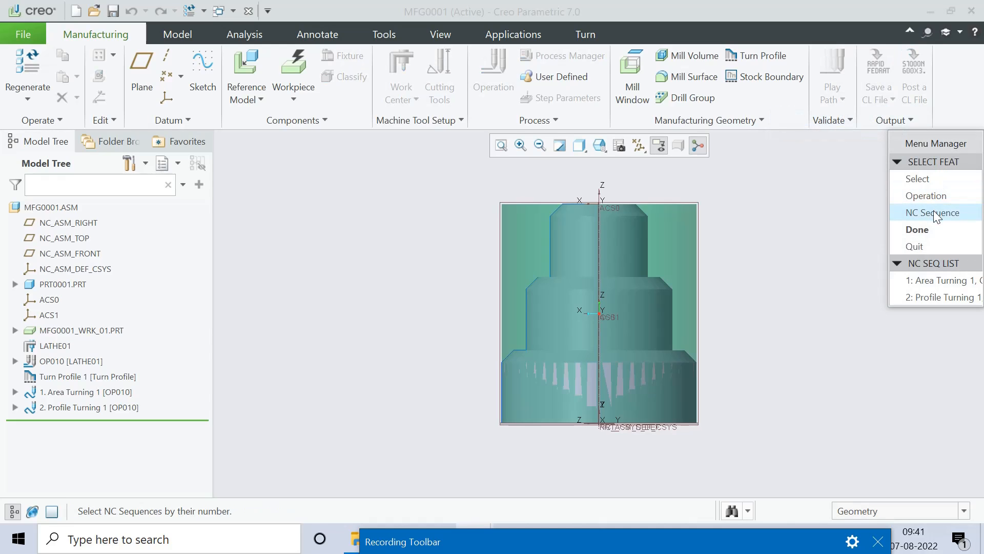
pyautogui.click(933, 300)
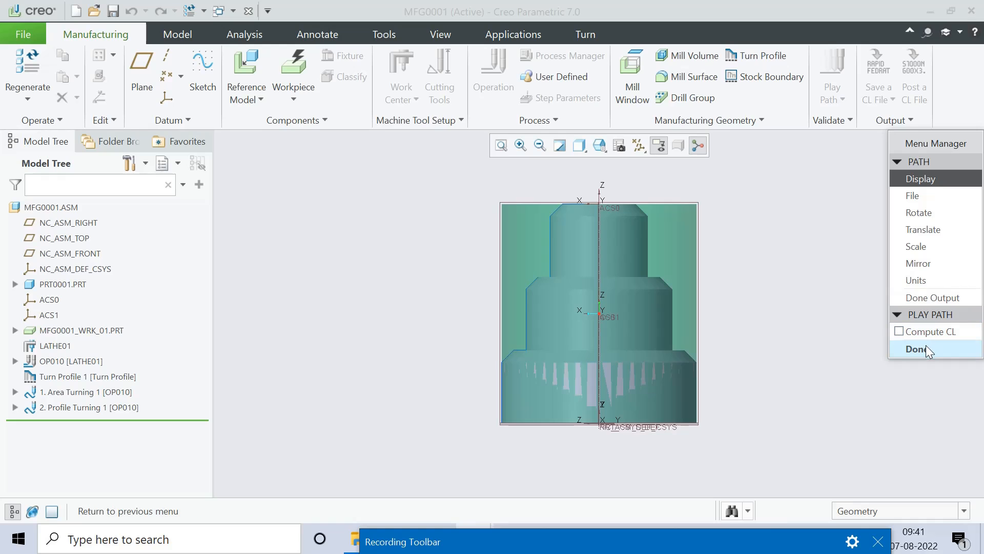
pyautogui.click(912, 196)
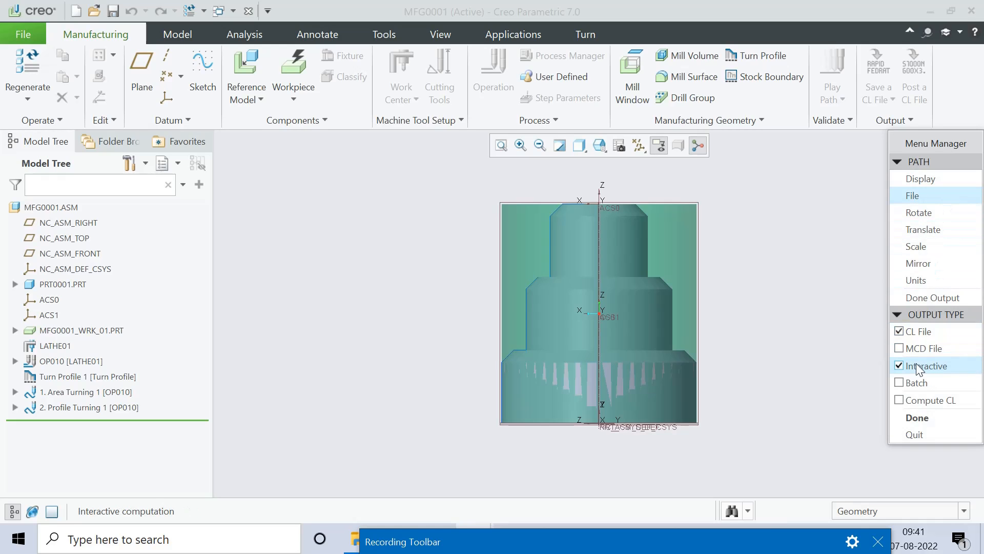
pyautogui.click(900, 349)
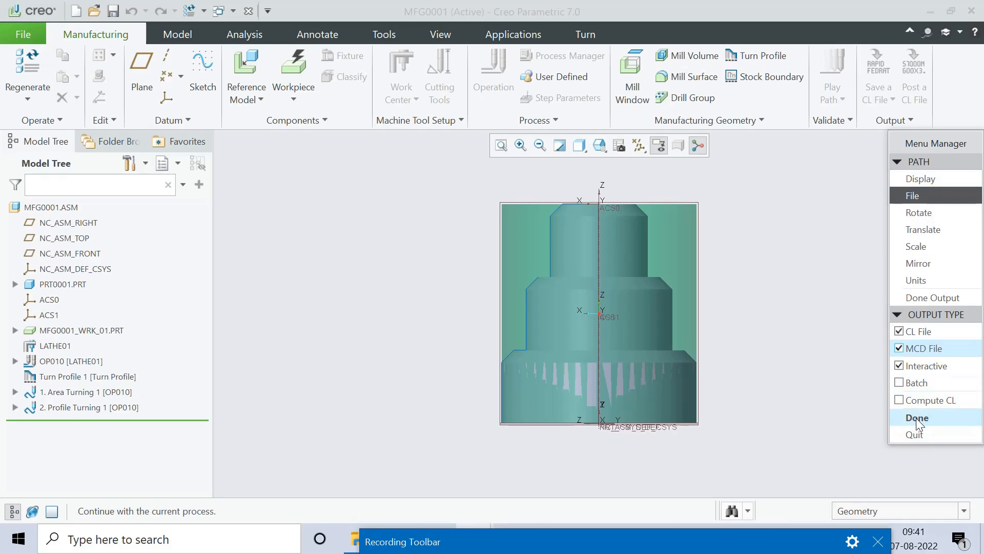
pyautogui.click(915, 417)
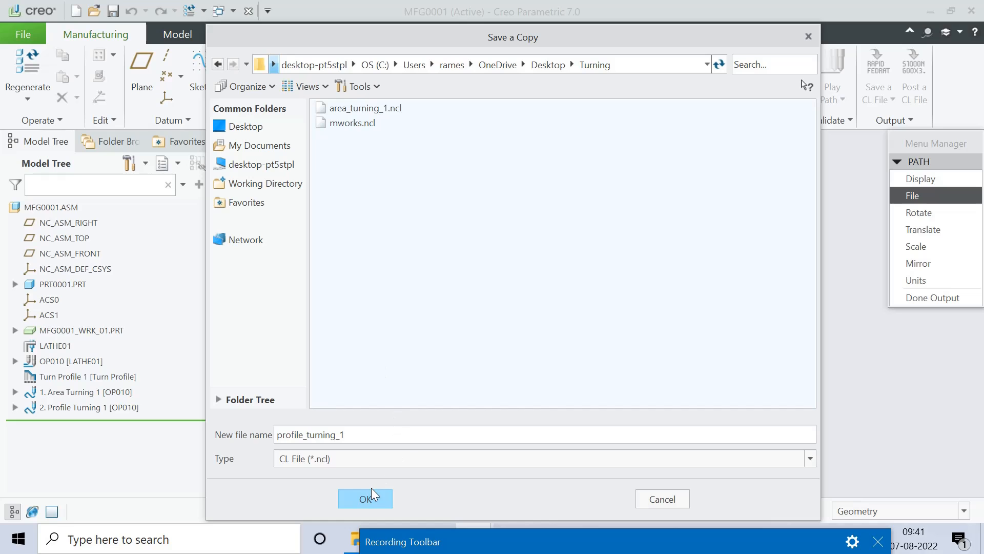
# Step: Save as profile_turning_1, post-process with UNCX01.P12, then close the log and finish output
pyautogui.click(364, 498)
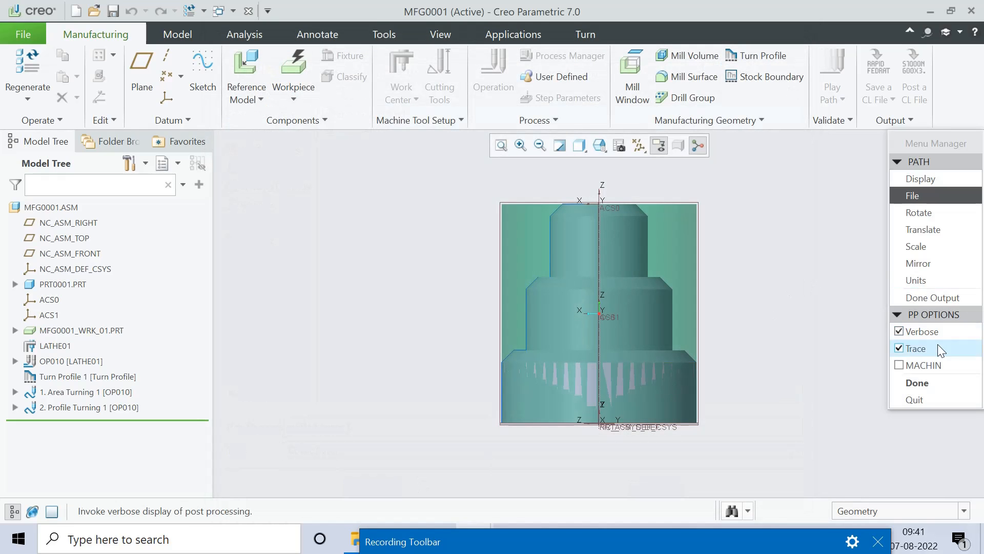
pyautogui.click(917, 388)
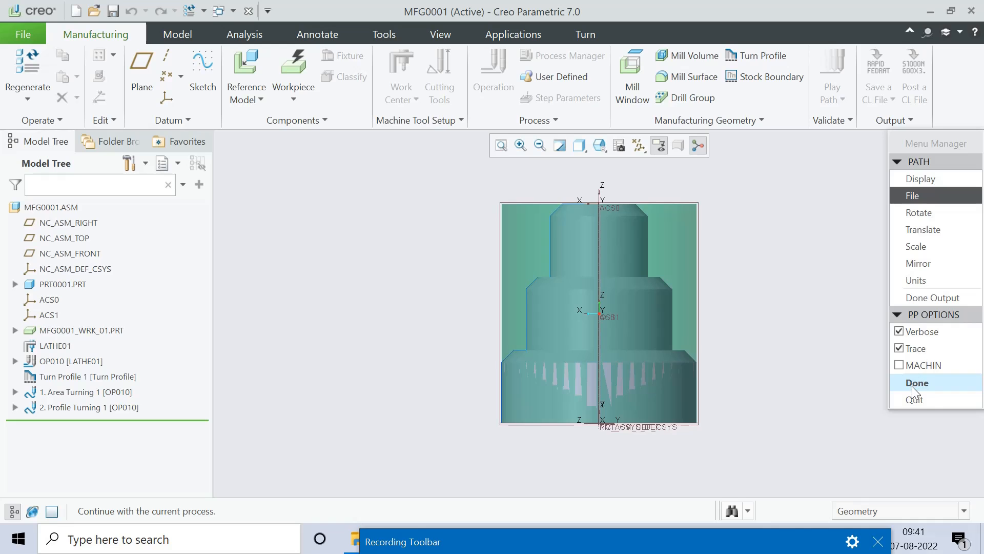
pyautogui.click(941, 258)
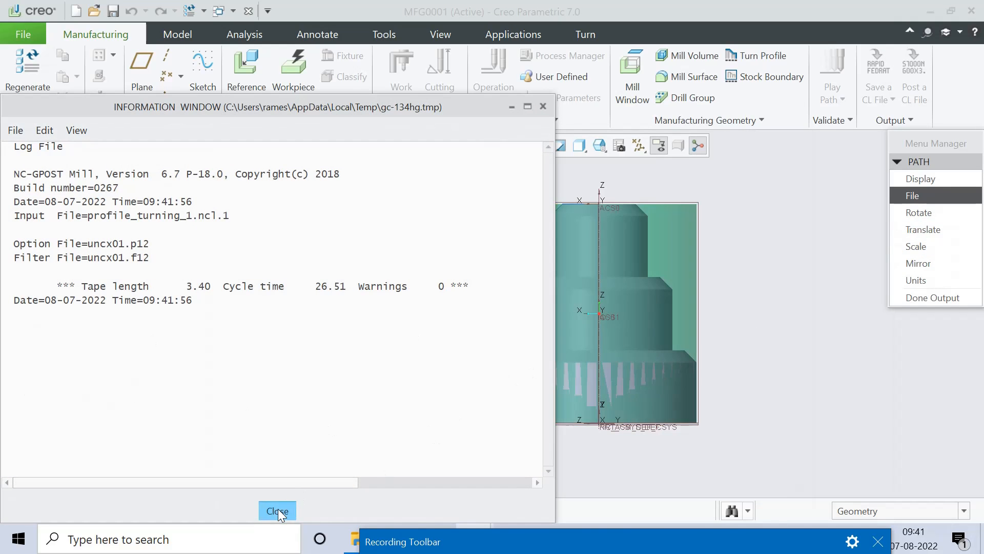
pyautogui.click(278, 509)
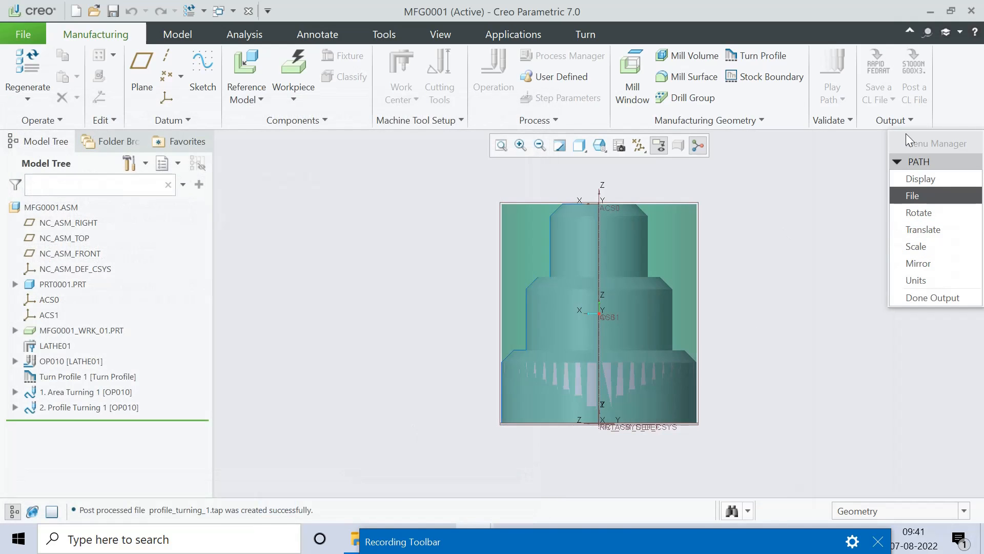
pyautogui.click(917, 298)
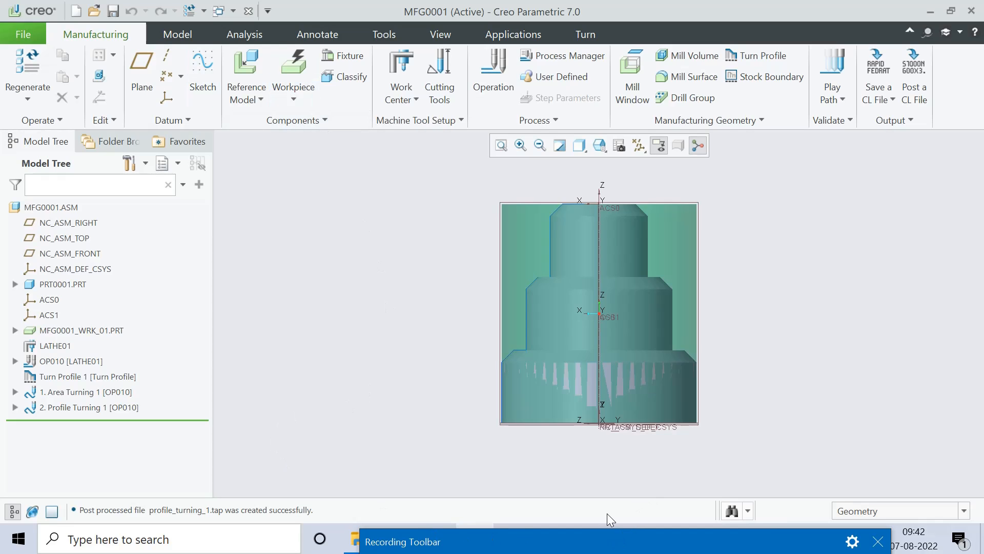
# Step: From the desktop's Turning folder, open profile_turning_1.tap in Notepad and scroll through the G-code
pyautogui.press('super+d')
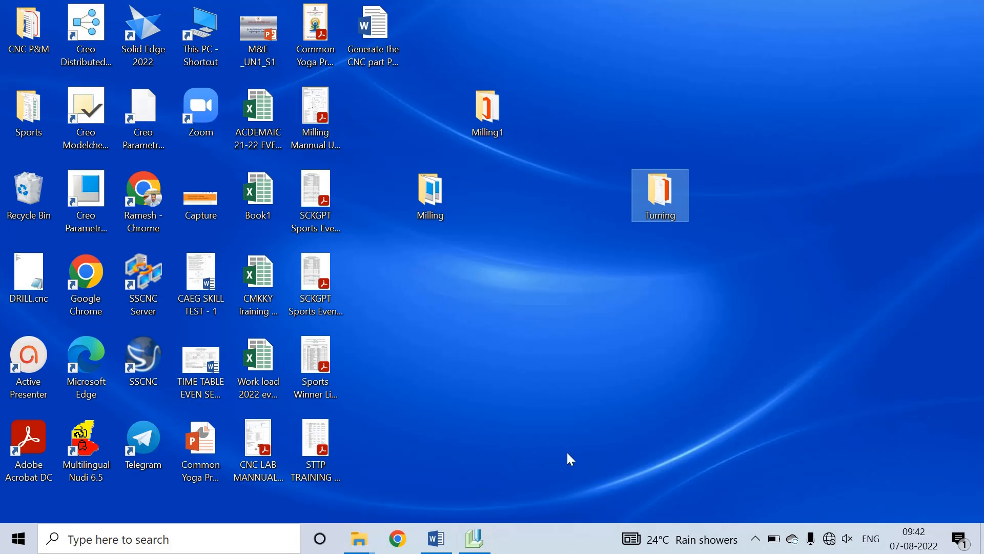
pyautogui.doubleClick(667, 190)
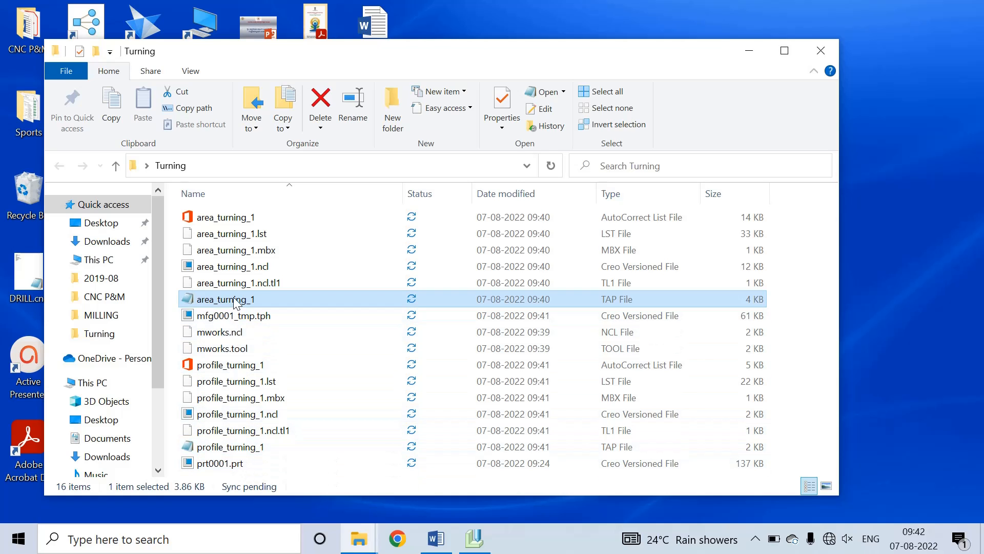
pyautogui.doubleClick(240, 449)
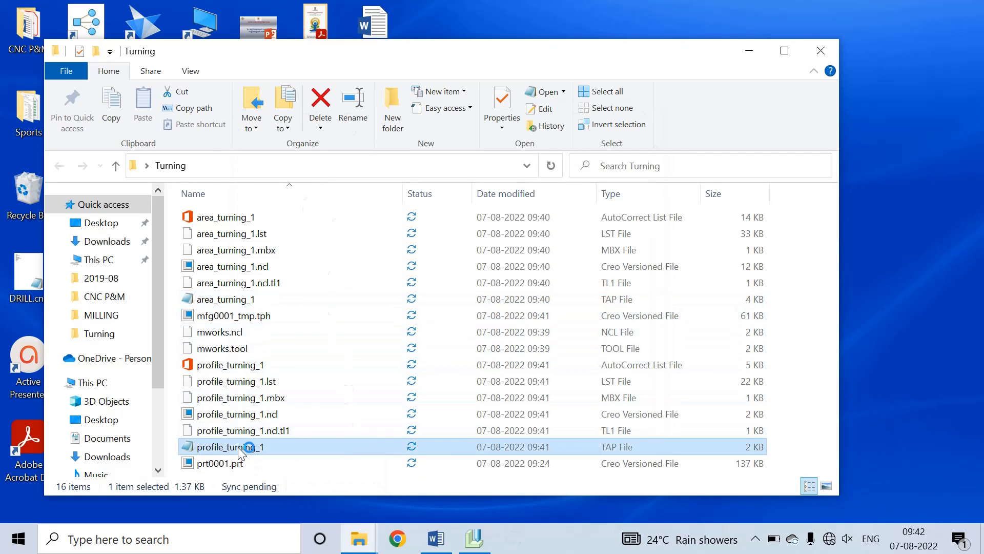
pyautogui.scroll(-17, 315, 285)
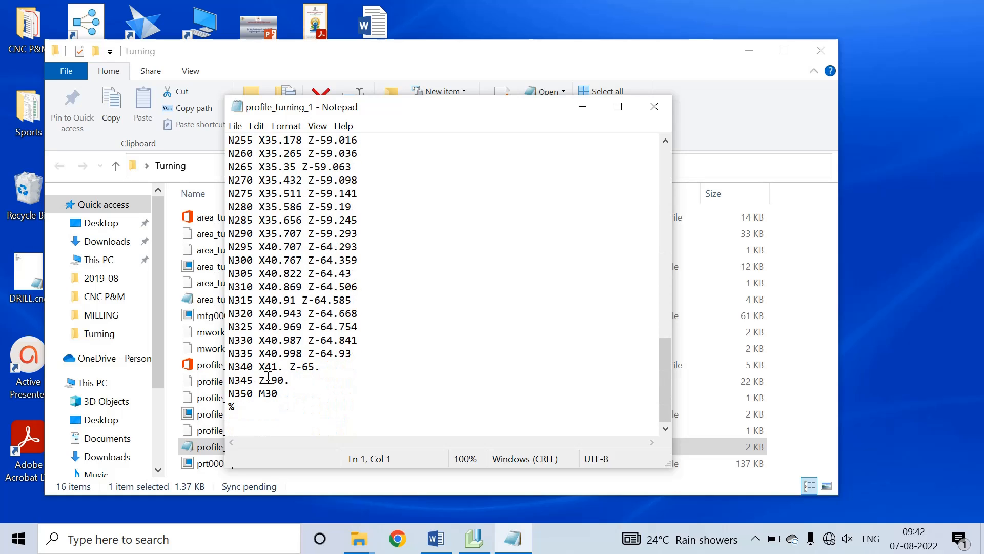
pyautogui.scroll(17, 268, 377)
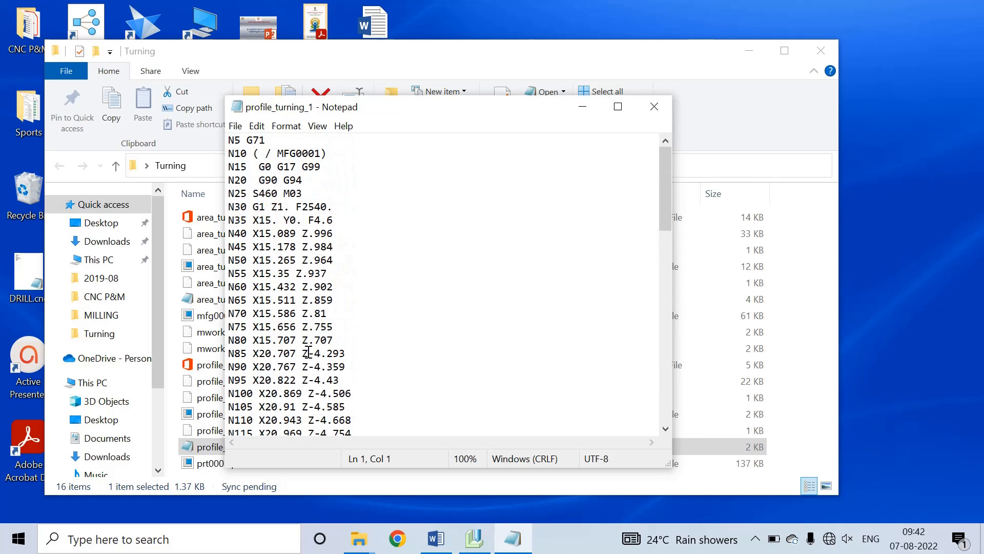
pyautogui.scroll(-17, 298, 311)
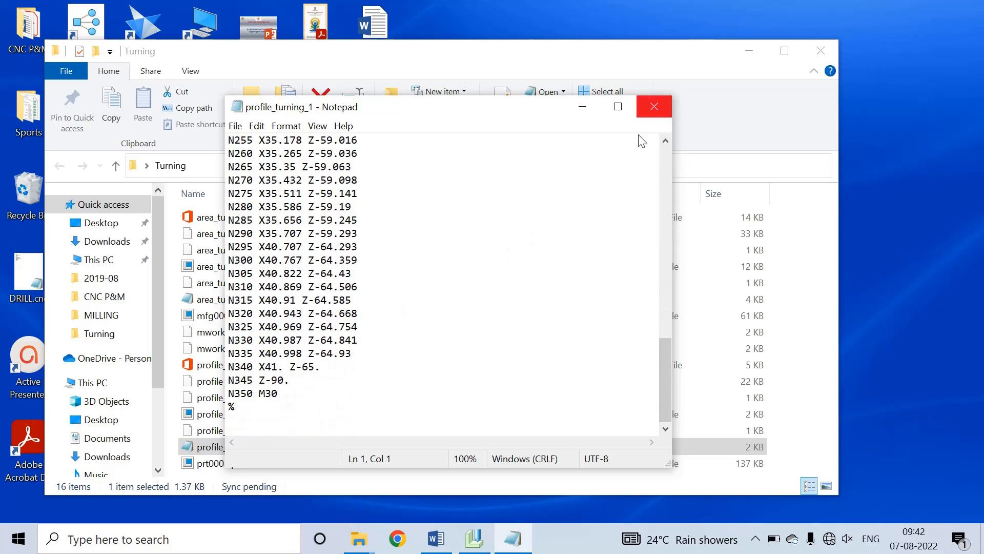
# Step: Close Notepad and minimize Creo, leaving the Turning folder showing
pyautogui.click(656, 105)
pyautogui.click(477, 534)
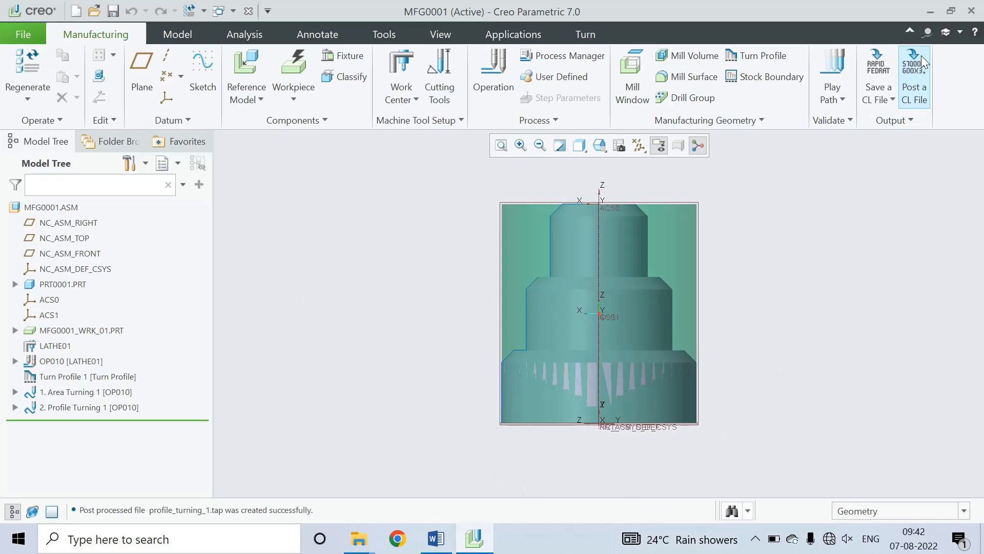
pyautogui.click(930, 12)
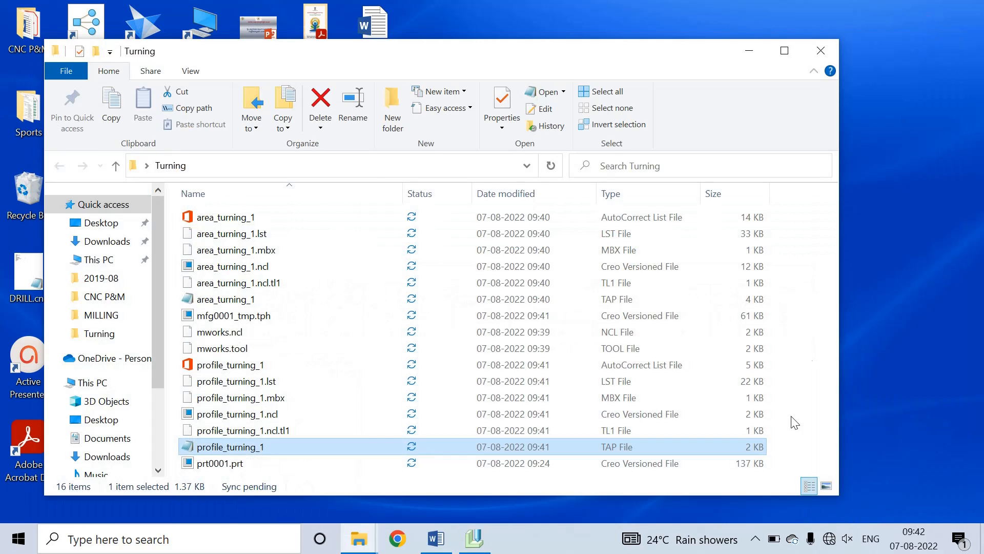
pyautogui.click(756, 539)
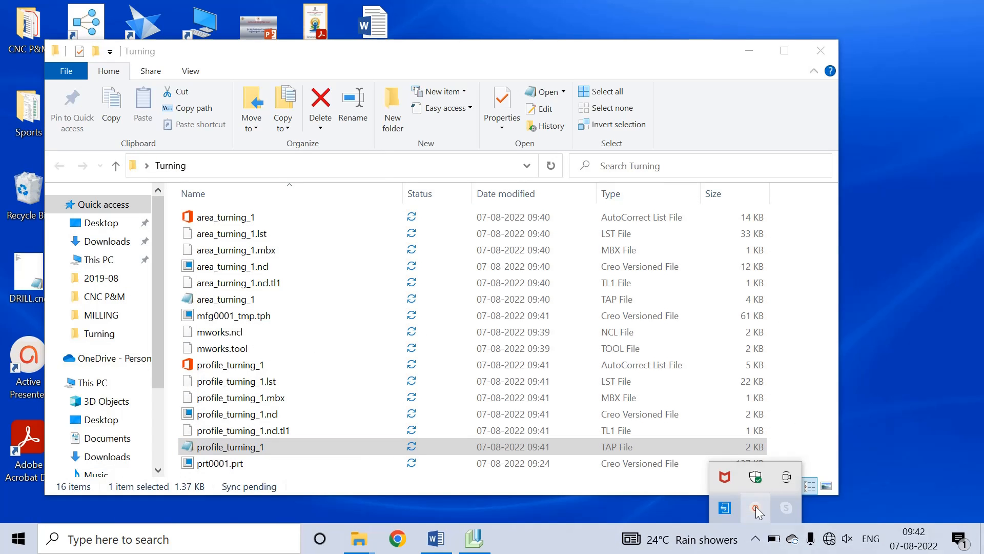